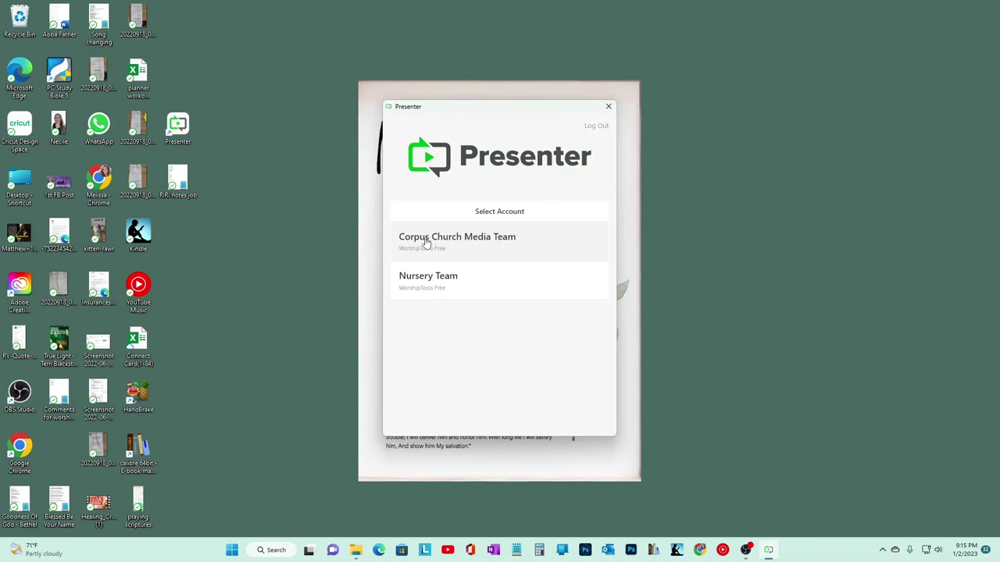
Step: Select the Corpus Church Media Team account and load the Jan 1 Sunday AM Worship cue list
{"action": "left_click", "coordinate": [504, 244]}
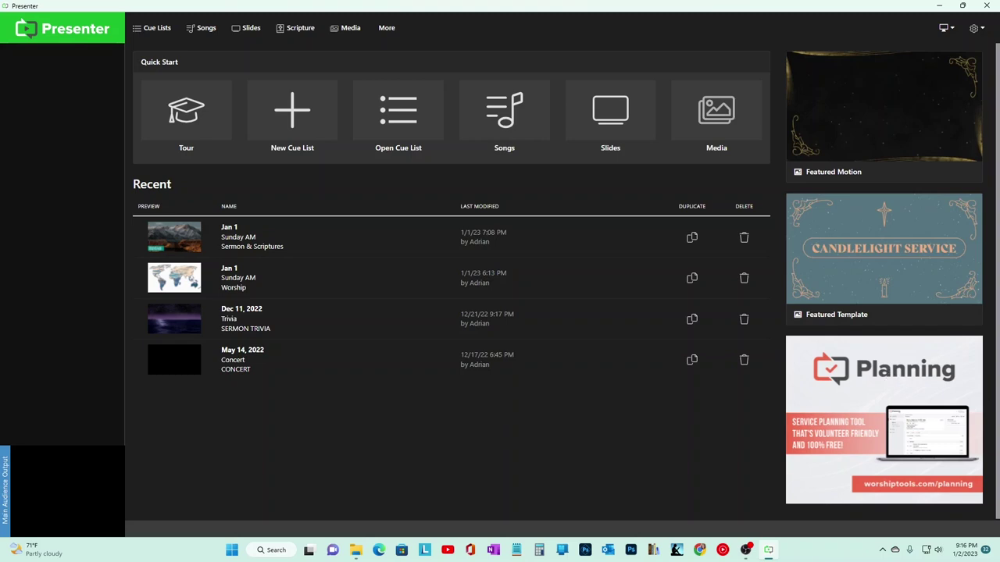
{"action": "key", "text": "alt+Tab"}
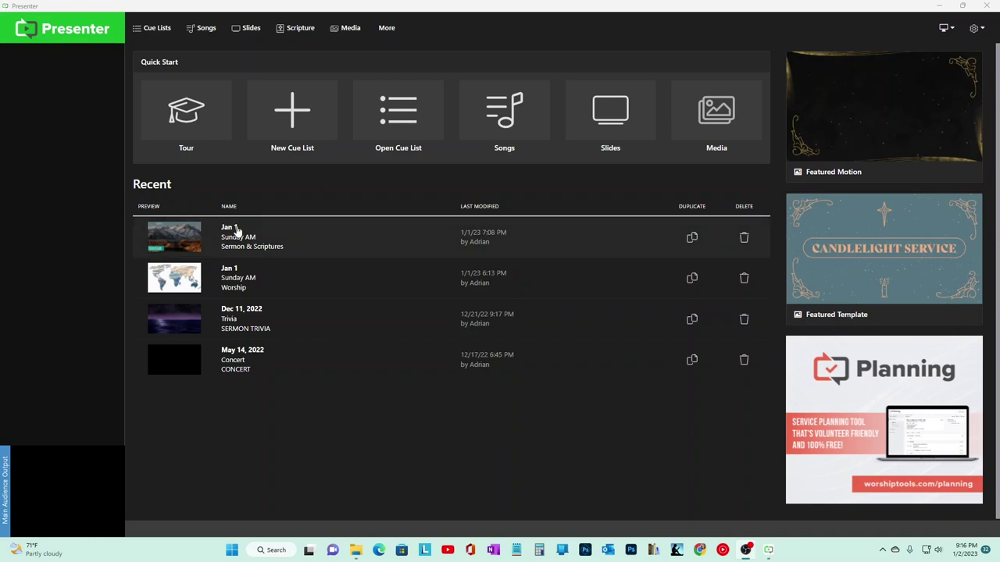
{"action": "left_click", "coordinate": [247, 288]}
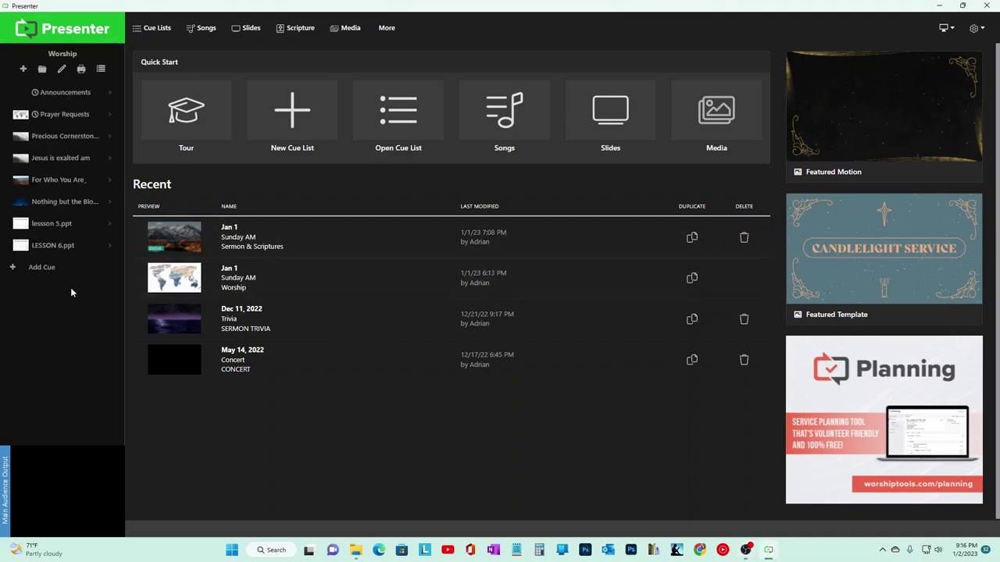
Step: Launch the Announcements cue and advance through its first slides, and present the first two slides of the Prayer Requests cue
{"action": "left_click", "coordinate": [56, 94]}
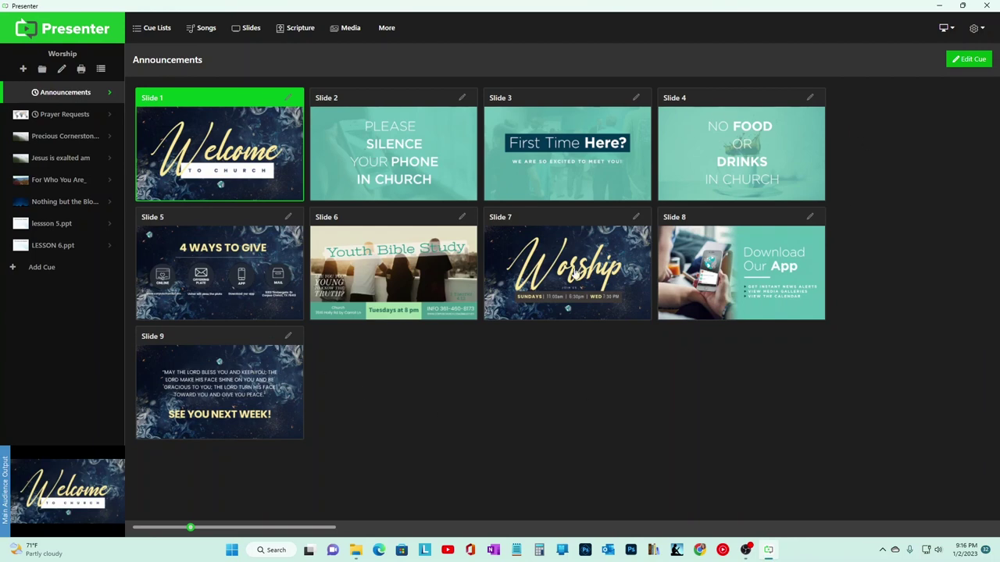
{"action": "left_click", "coordinate": [316, 150]}
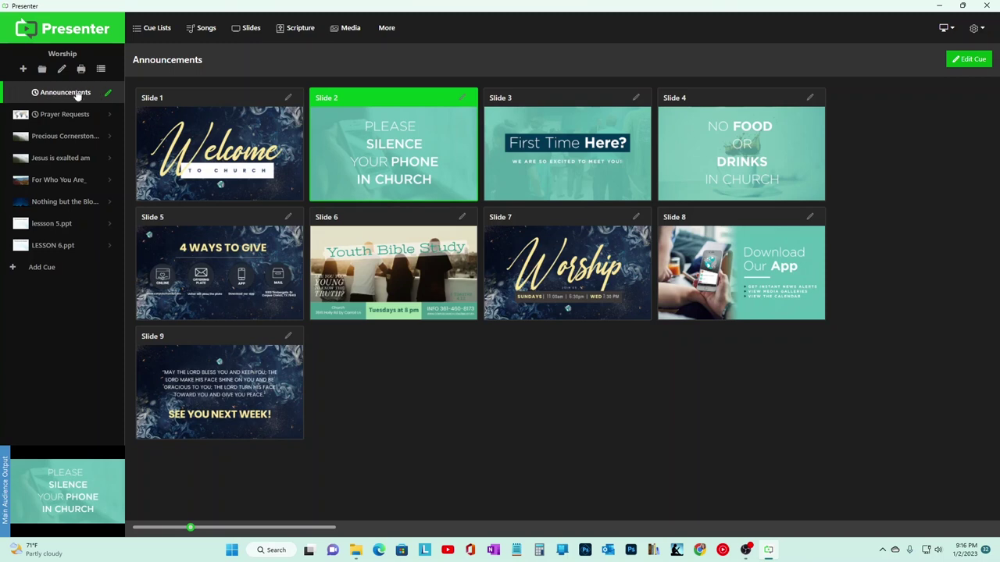
{"action": "key", "text": "Right"}
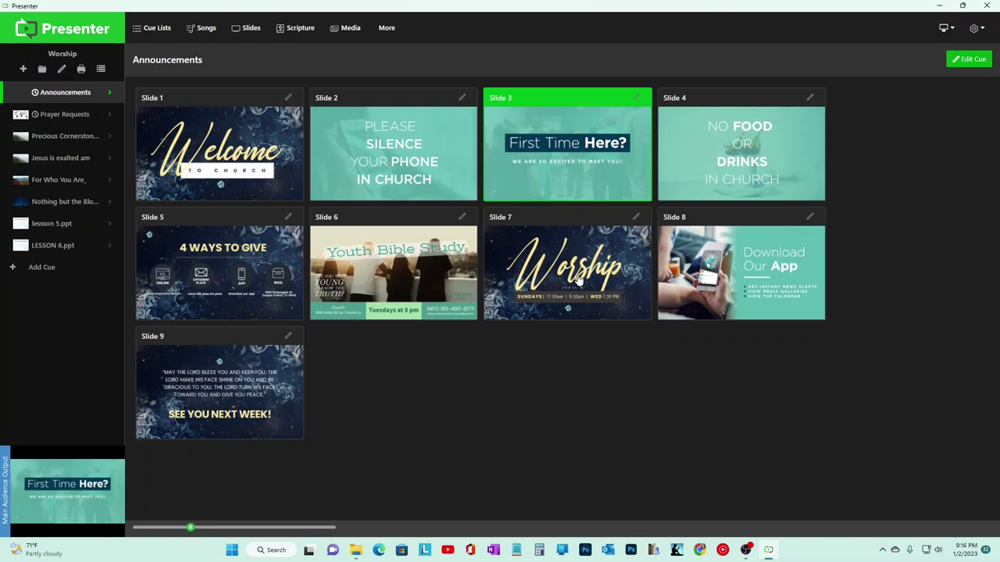
{"action": "key", "text": "Right"}
{"action": "left_click", "coordinate": [70, 117]}
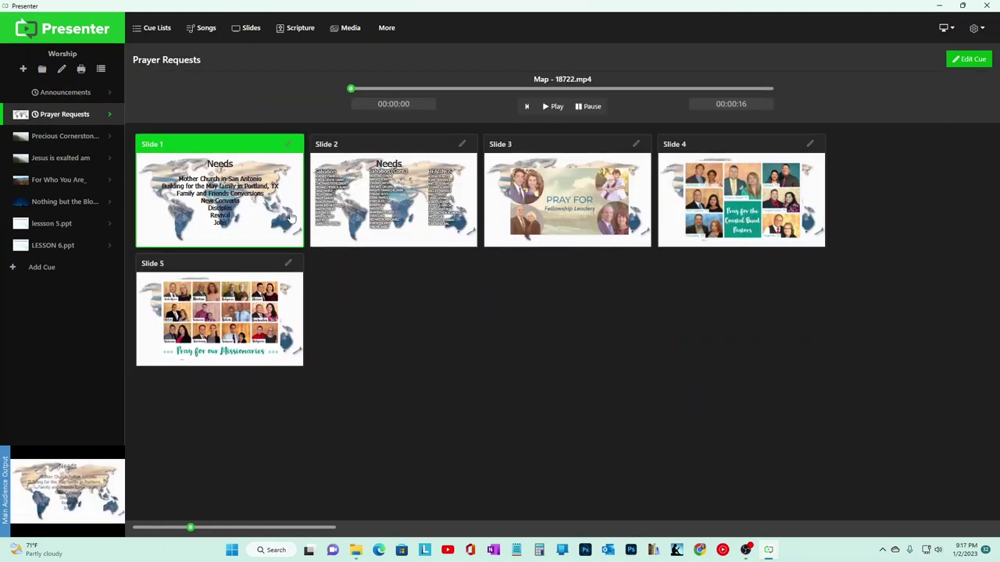
{"action": "key", "text": "Right"}
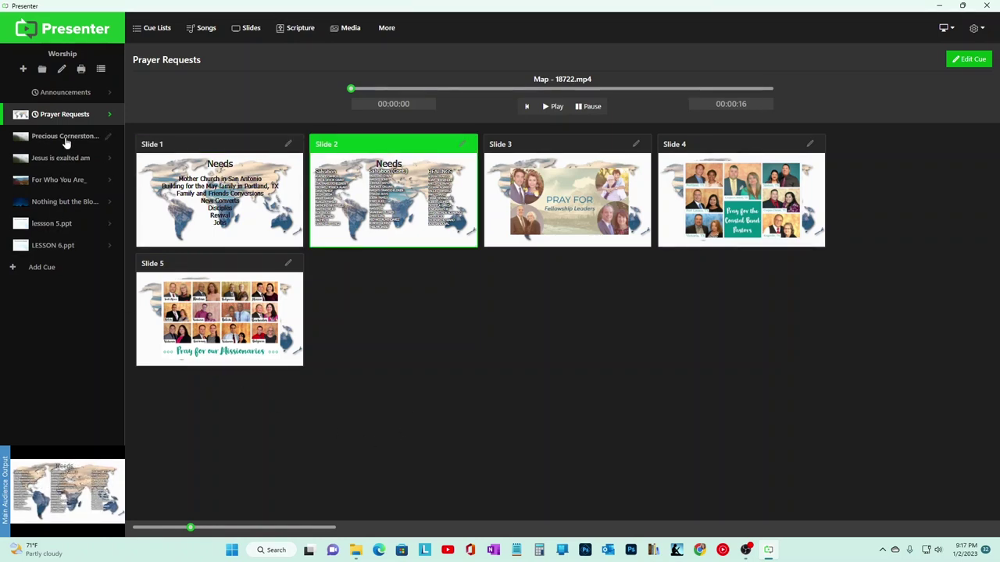
Step: Launch the Precious Cornerstone AM cue and present its lyric slides in order from the second to the last
{"action": "left_click", "coordinate": [66, 141]}
{"action": "left_click", "coordinate": [377, 219]}
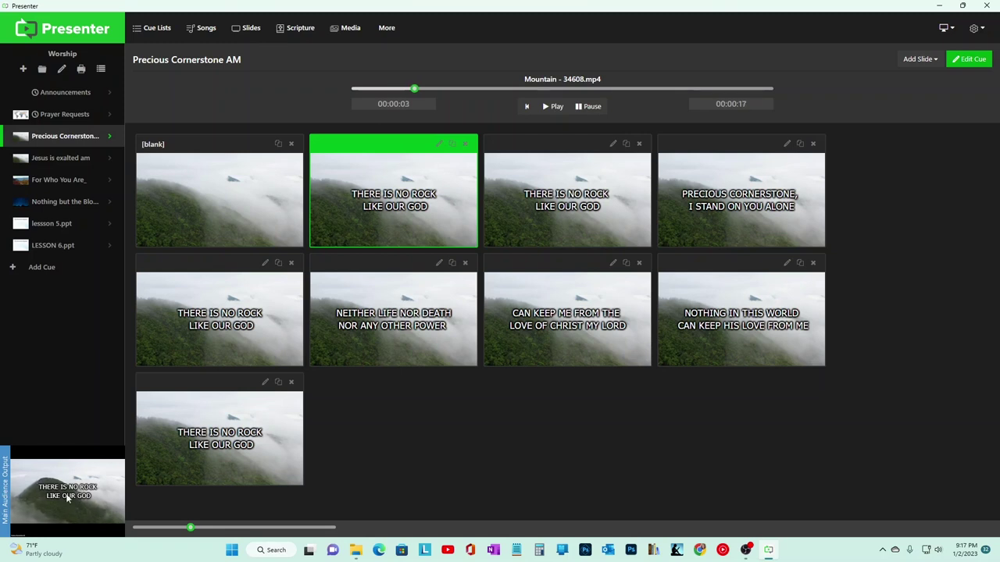
{"action": "left_click", "coordinate": [539, 217]}
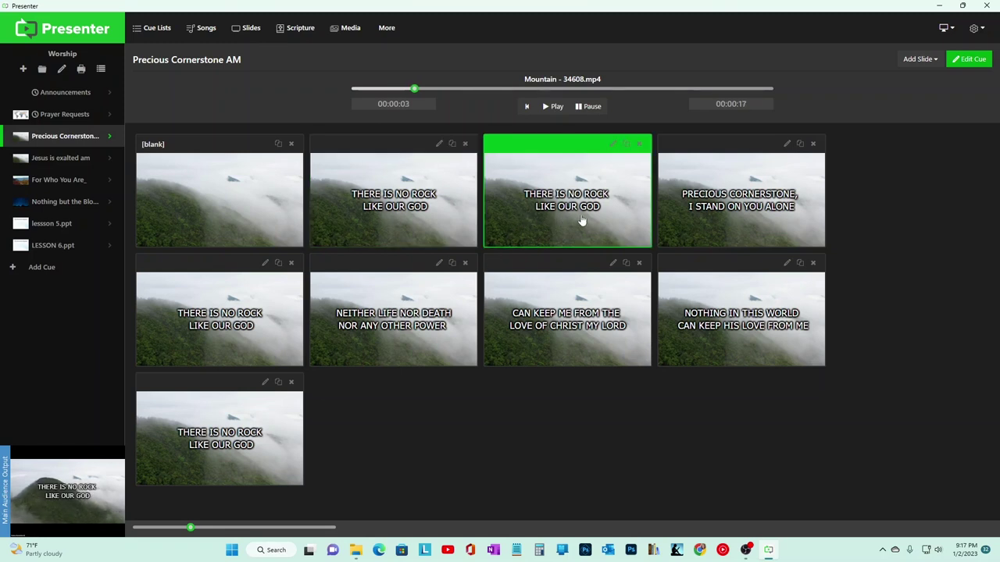
{"action": "left_click", "coordinate": [678, 206]}
{"action": "left_click", "coordinate": [269, 336]}
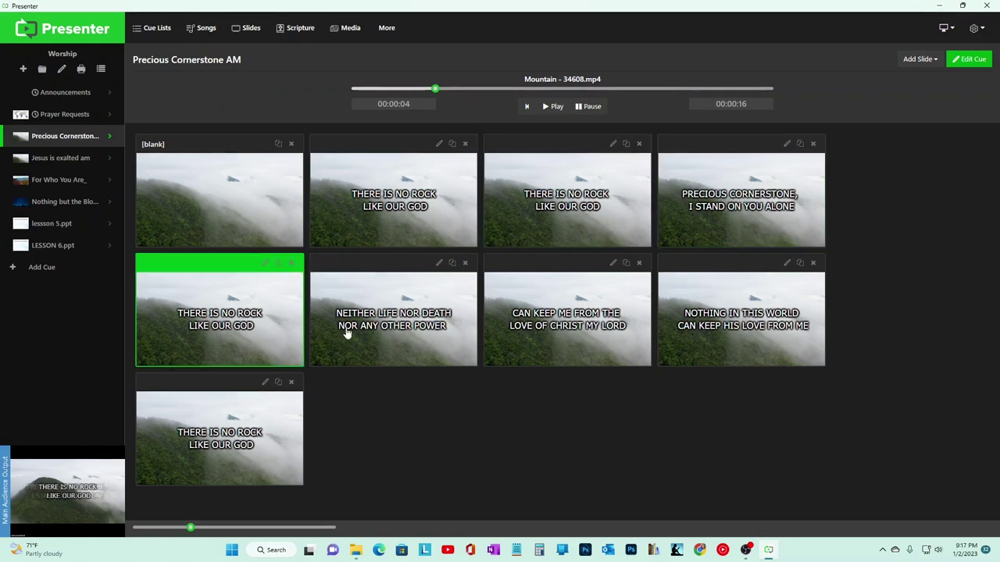
{"action": "left_click", "coordinate": [416, 326]}
{"action": "left_click", "coordinate": [561, 326]}
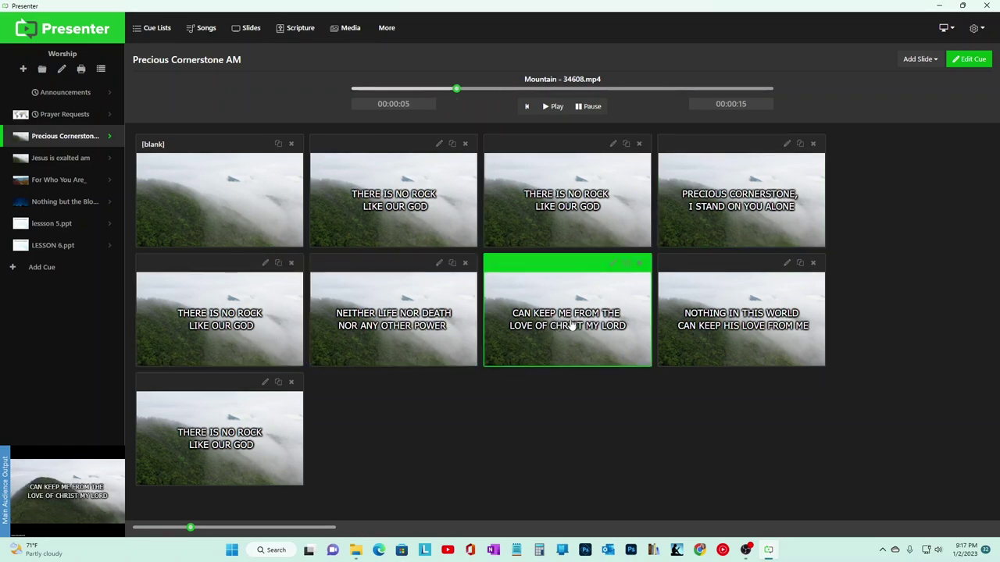
{"action": "left_click", "coordinate": [715, 314]}
{"action": "left_click", "coordinate": [242, 442]}
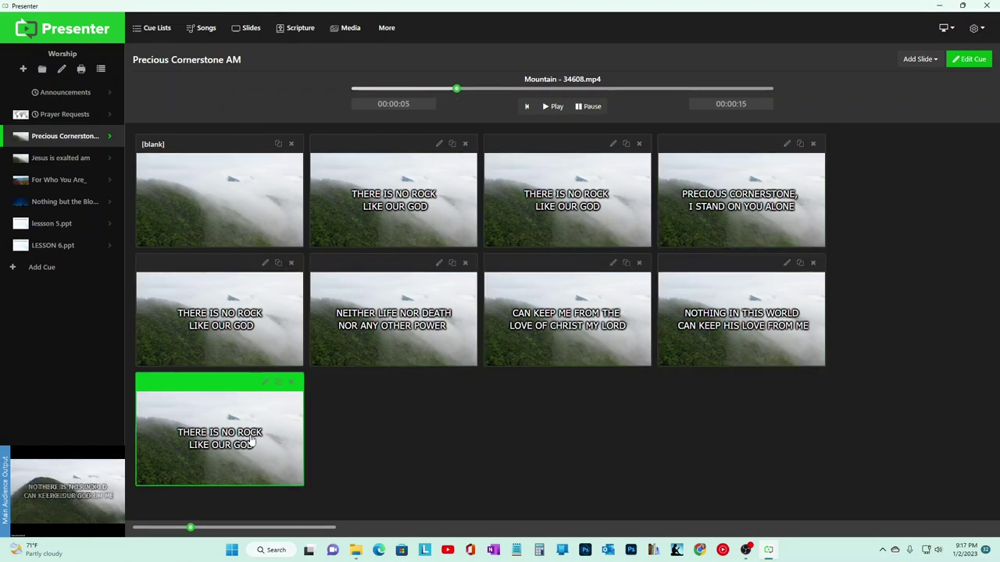
Step: Present the first two lyric slides after the blank one in the Jesus is exalted am and For Who You Are_ cues
{"action": "left_click", "coordinate": [74, 160]}
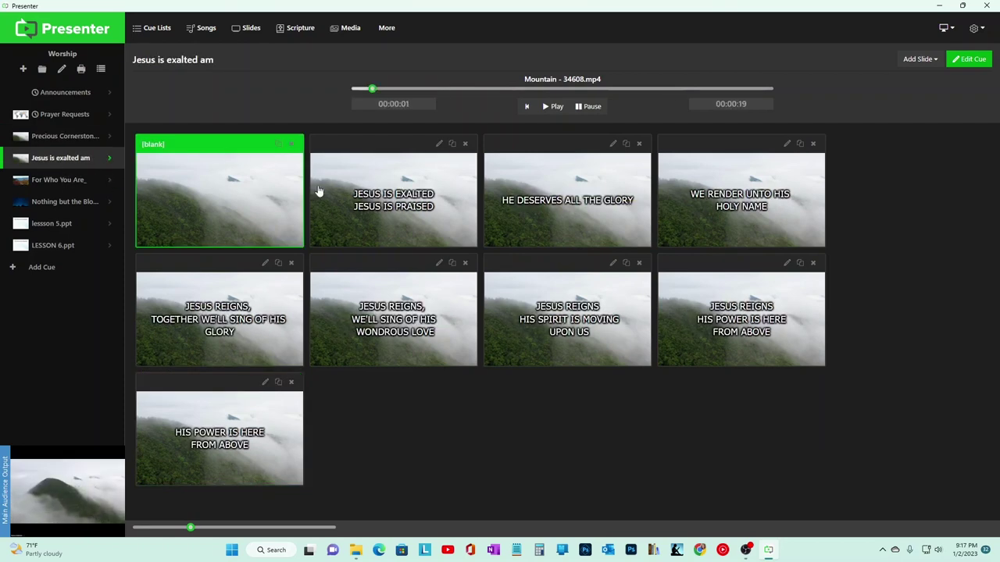
{"action": "left_click", "coordinate": [375, 196]}
{"action": "left_click", "coordinate": [645, 209]}
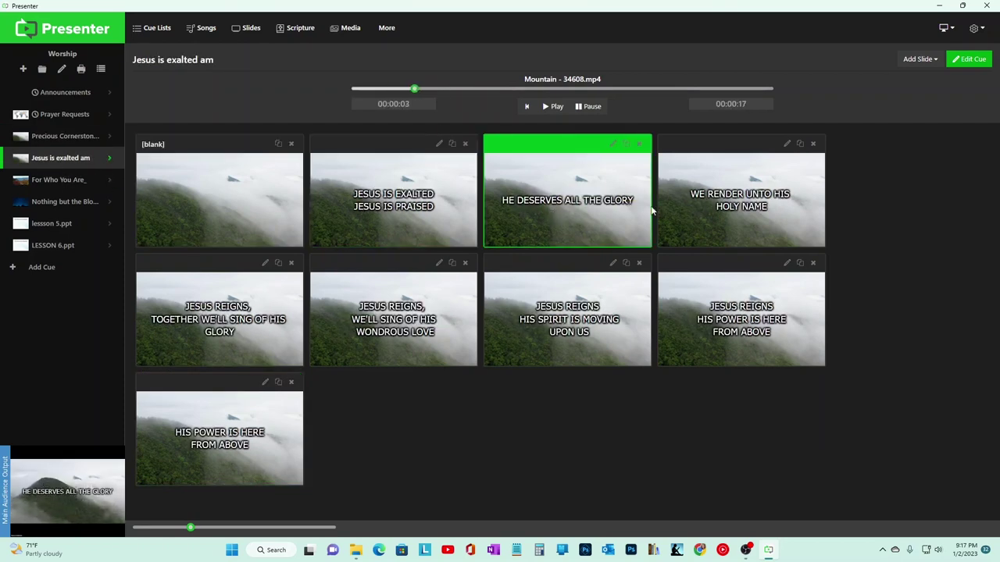
{"action": "left_click", "coordinate": [72, 180]}
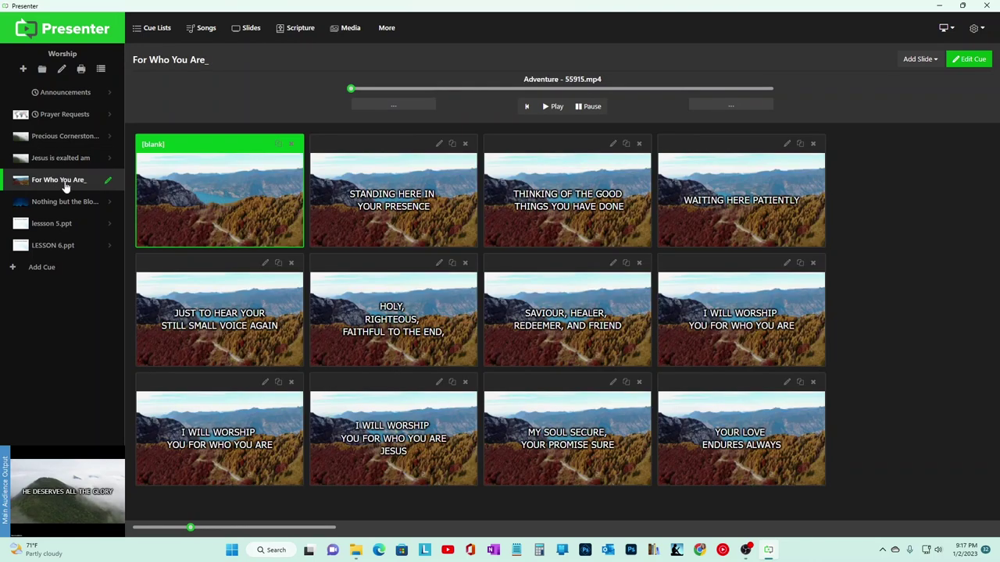
{"action": "left_click", "coordinate": [396, 215]}
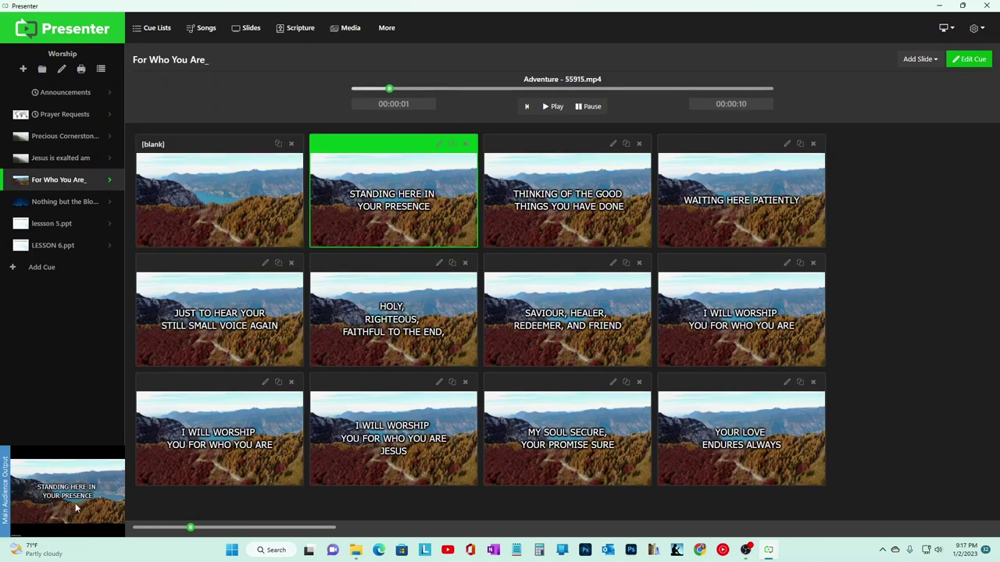
{"action": "left_click", "coordinate": [570, 220]}
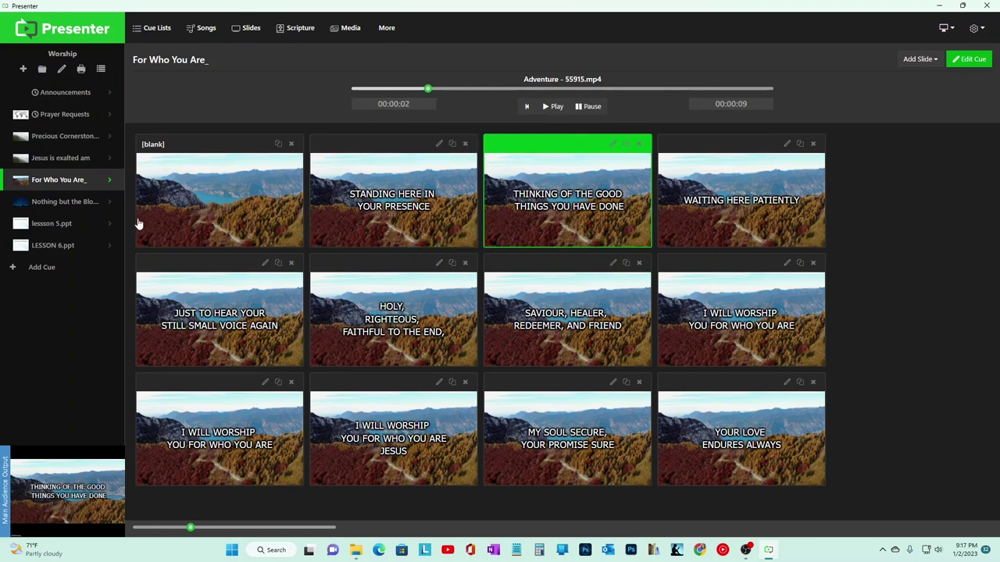
Step: Present the first two lyric slides of Nothing but the Blood PM and the first three slides of lessson 5.ppt
{"action": "left_click", "coordinate": [67, 203]}
{"action": "left_click", "coordinate": [401, 216]}
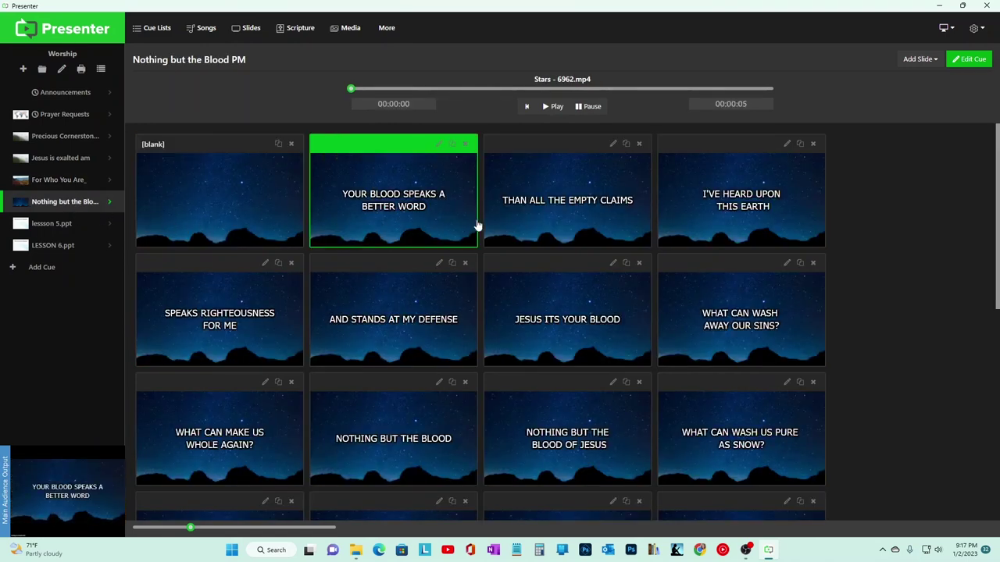
{"action": "left_click", "coordinate": [578, 224]}
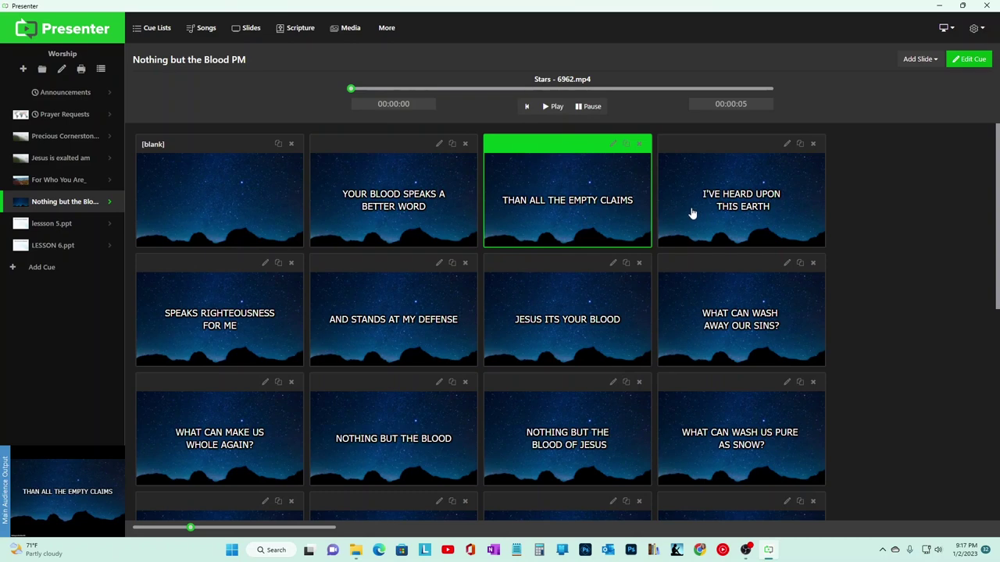
{"action": "left_click", "coordinate": [60, 228]}
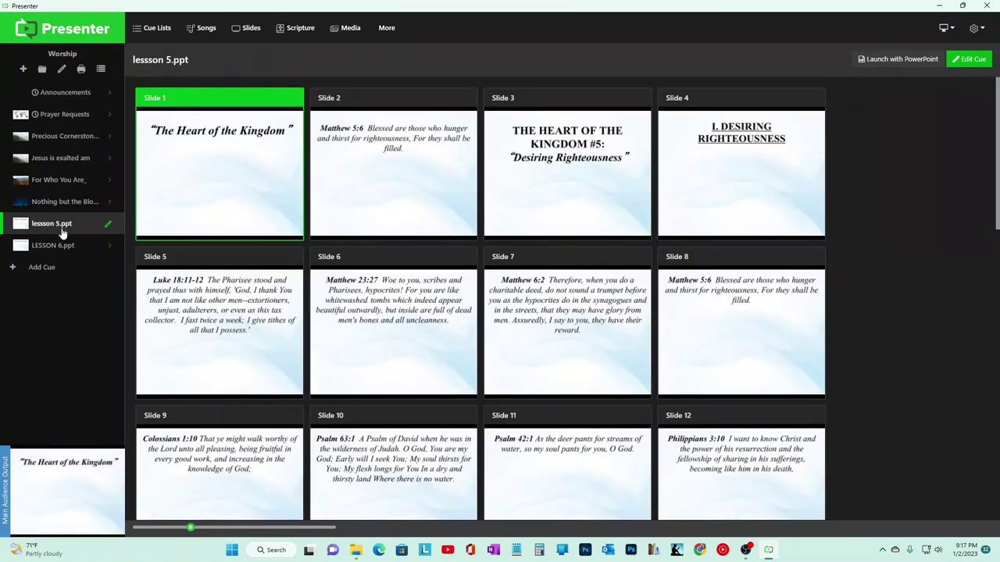
{"action": "left_click", "coordinate": [403, 186]}
{"action": "left_click", "coordinate": [538, 185]}
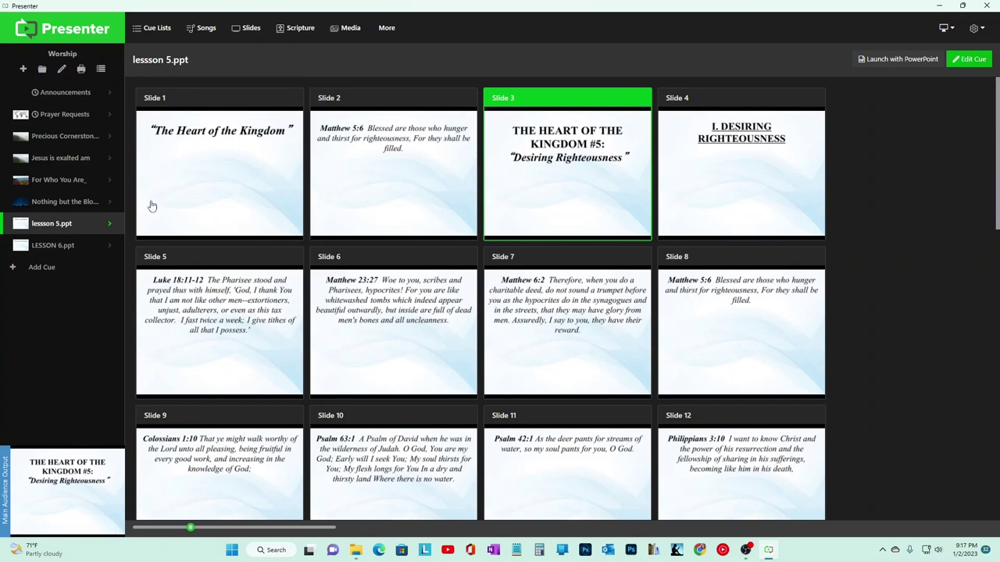
Step: Try a web video background on a new cue in the Worship list and delete that cue
{"action": "left_click", "coordinate": [41, 269]}
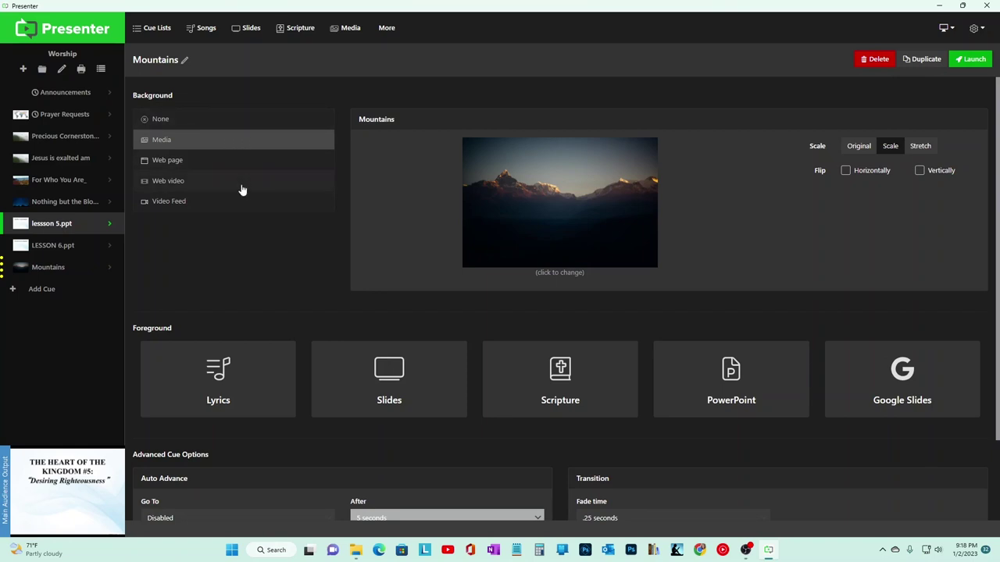
{"action": "left_click", "coordinate": [199, 184]}
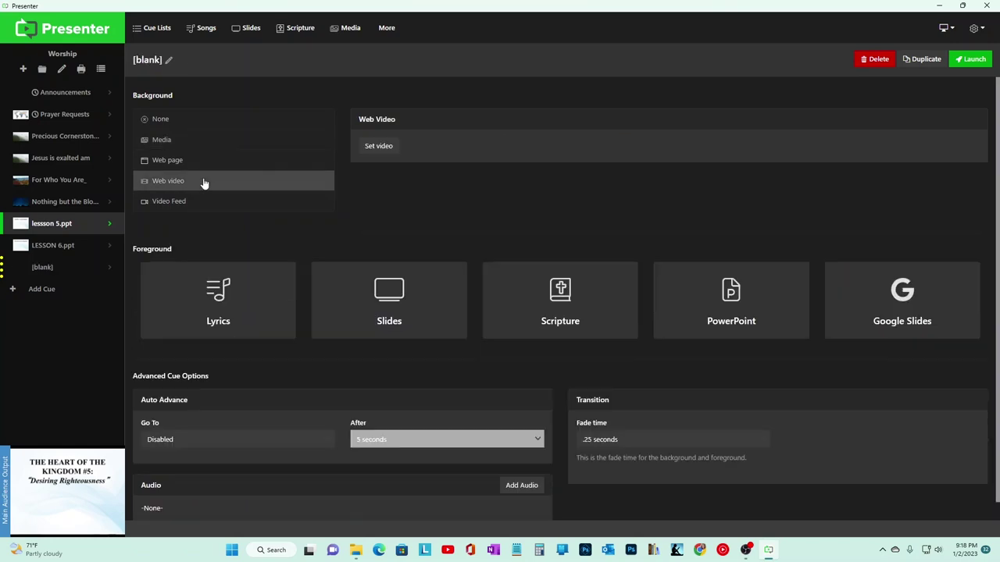
{"action": "left_click", "coordinate": [386, 149]}
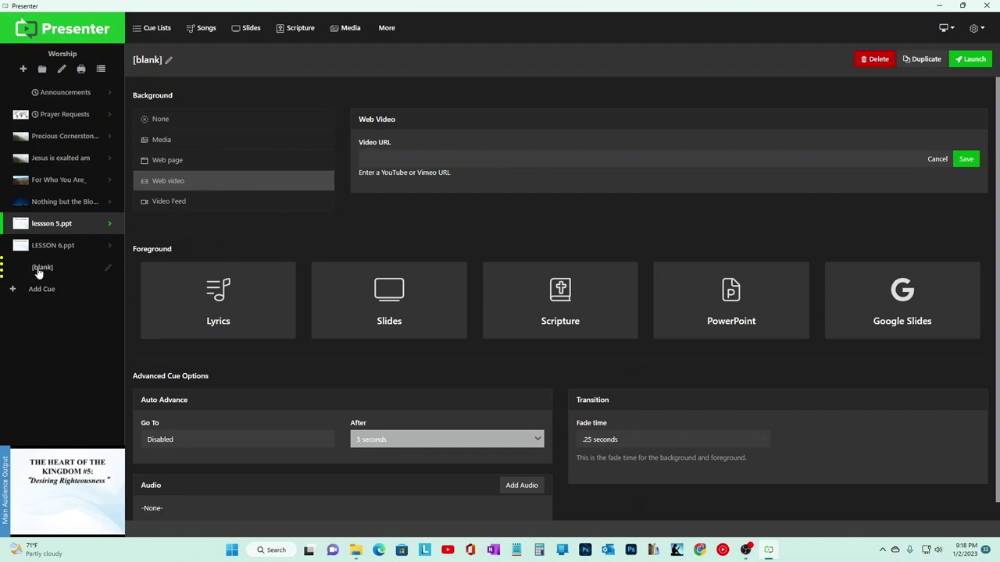
{"action": "left_click", "coordinate": [867, 62]}
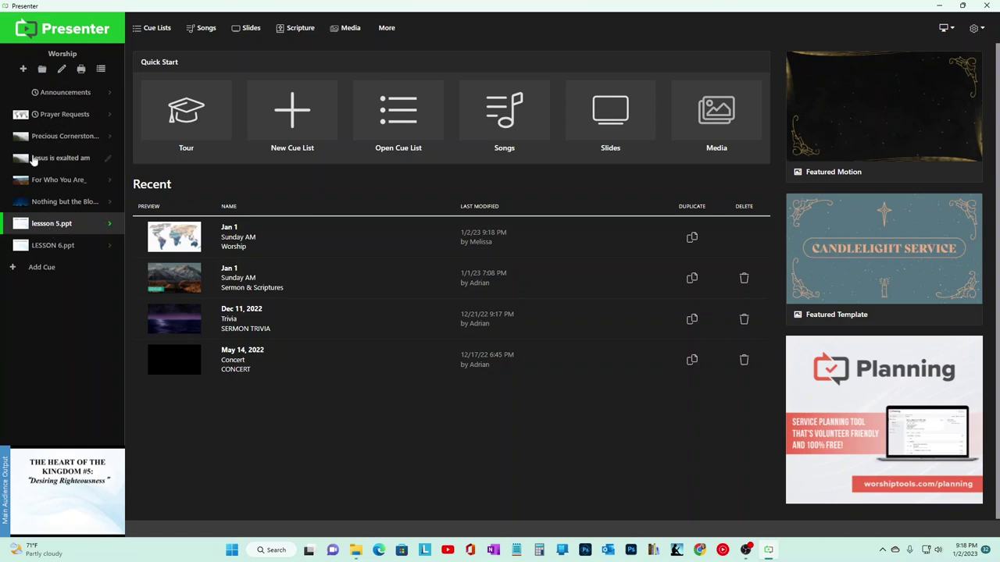
Step: Edit the Precious Cornerstone AM cue and replace its background with the lightstock_476044 video from the media library
{"action": "left_click", "coordinate": [59, 139]}
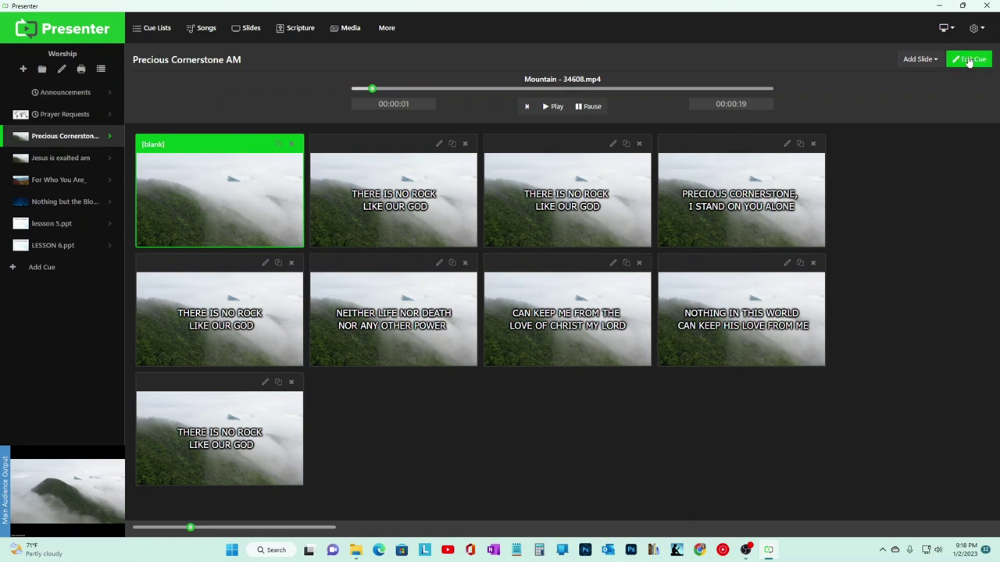
{"action": "mouse_move", "coordinate": [107, 140]}
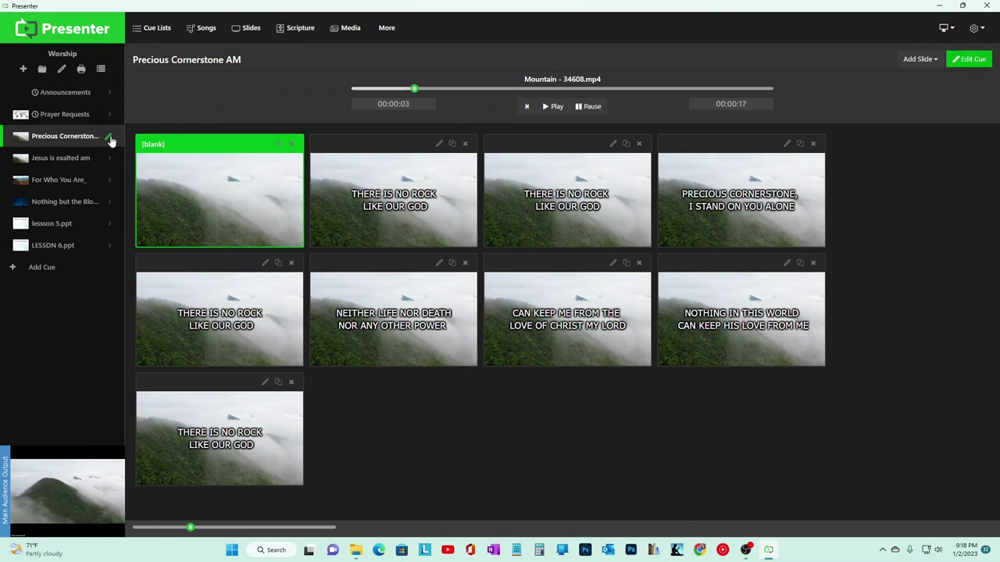
{"action": "left_click", "coordinate": [111, 140]}
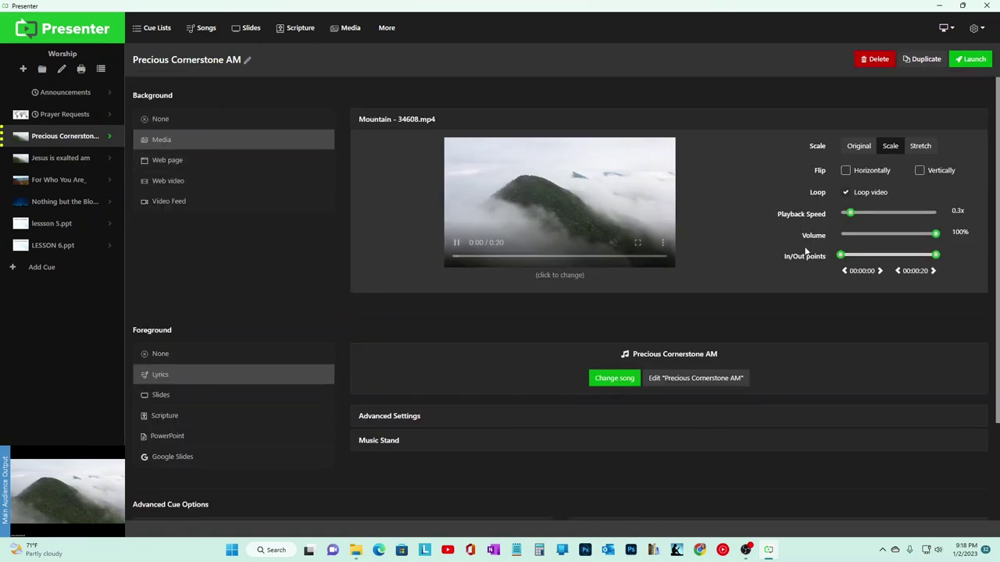
{"action": "mouse_move", "coordinate": [495, 254]}
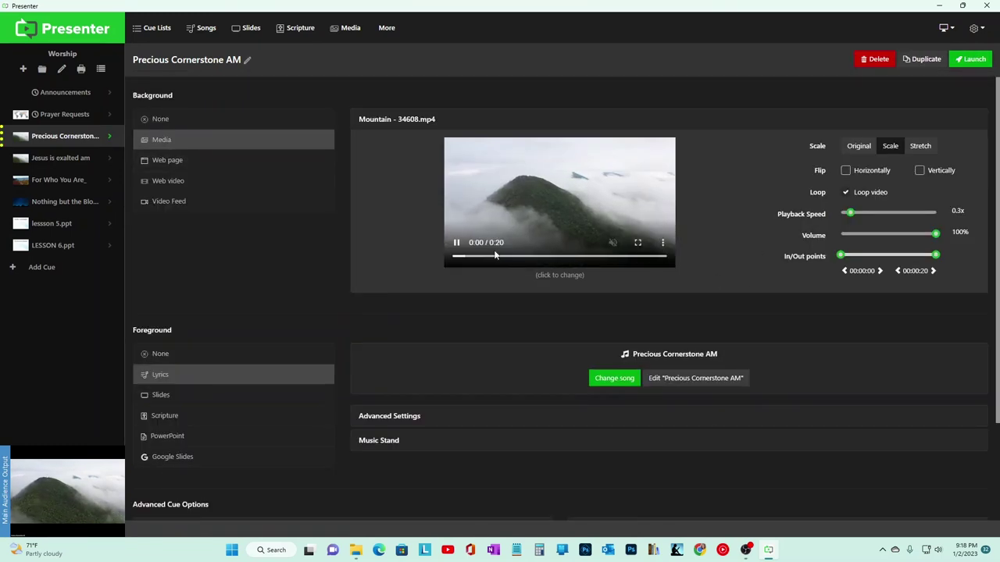
{"action": "left_click", "coordinate": [565, 274]}
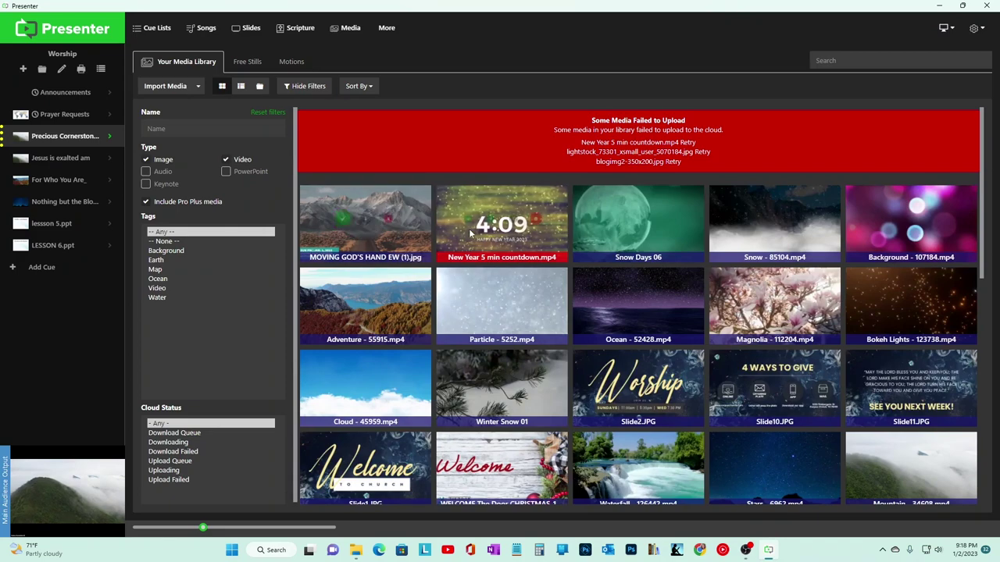
{"action": "scroll", "coordinate": [750, 320], "scroll_direction": "down", "scroll_amount": 3}
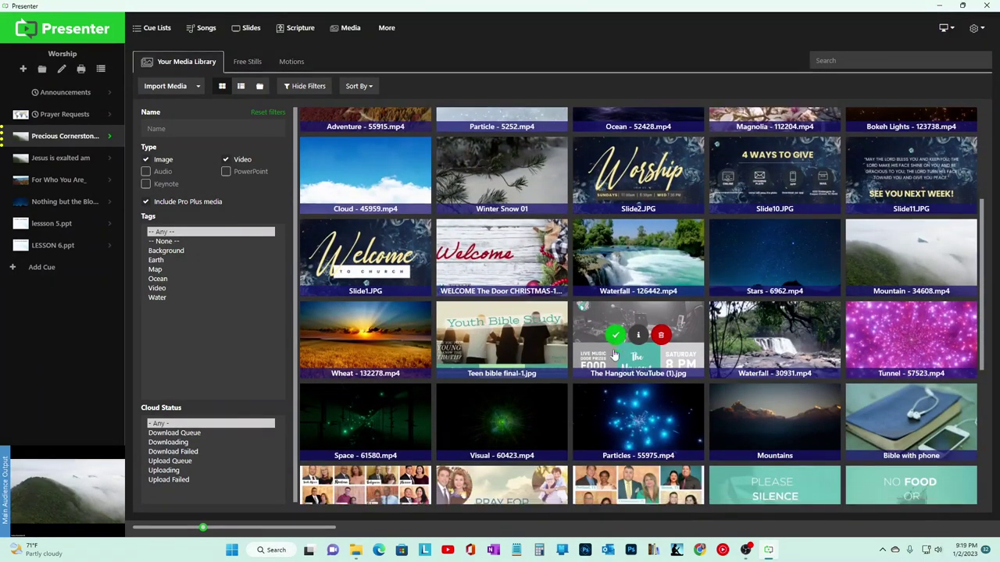
{"action": "scroll", "coordinate": [609, 336], "scroll_direction": "down", "scroll_amount": 5}
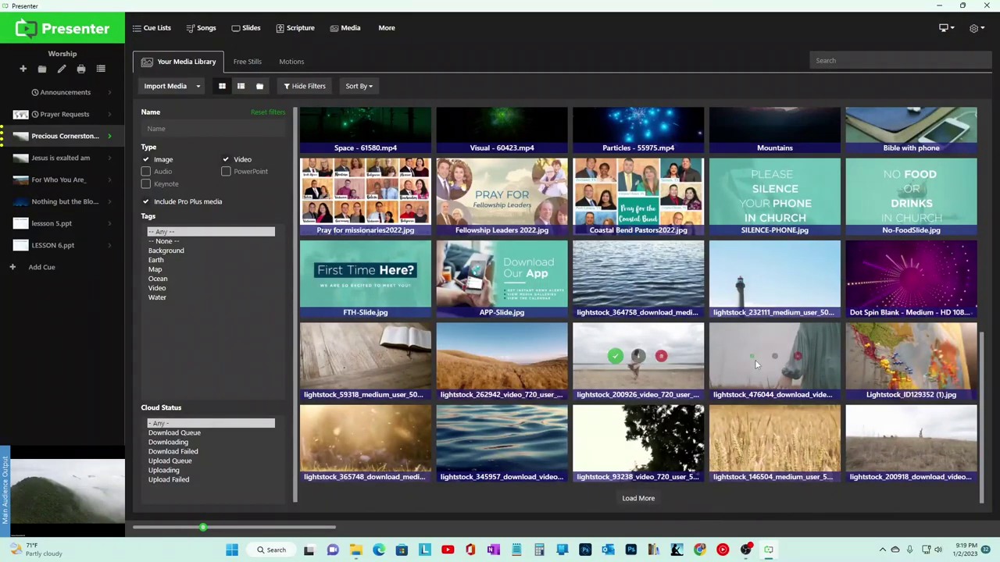
{"action": "left_click", "coordinate": [751, 357]}
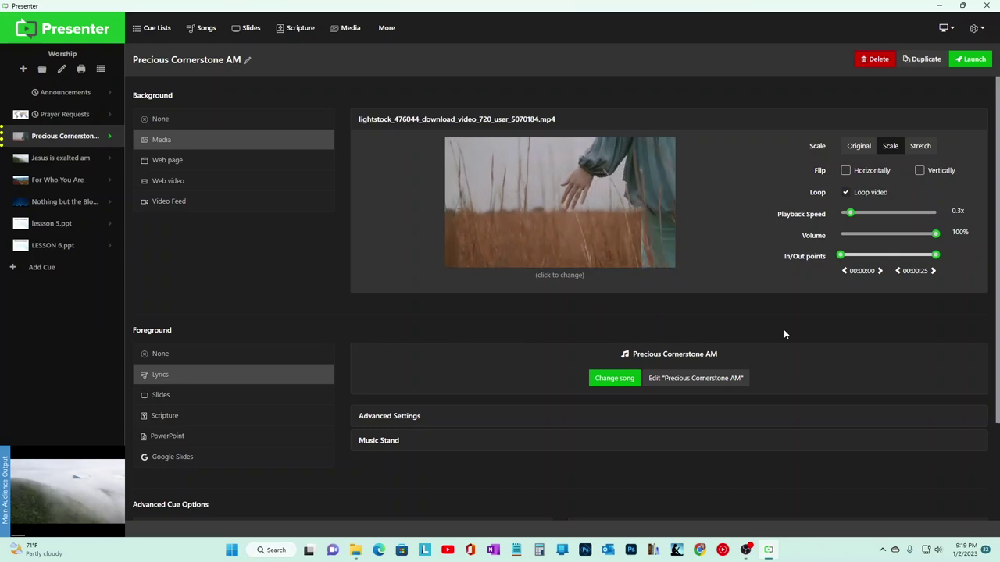
{"action": "mouse_move", "coordinate": [581, 264]}
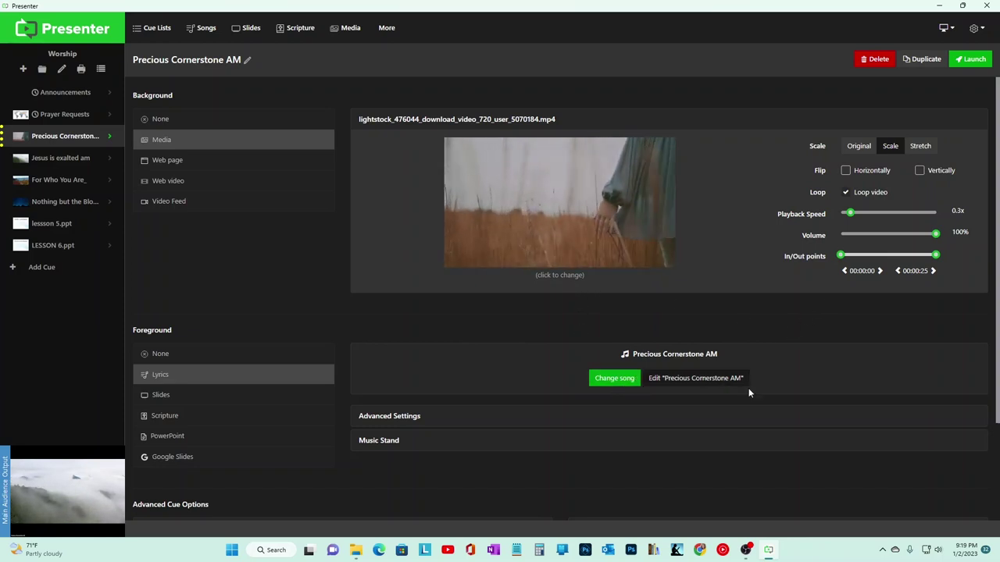
Step: Change the song of the Precious Cornerstone AM cue to Your Love Never fails
{"action": "scroll", "coordinate": [781, 383], "scroll_direction": "down", "scroll_amount": 1}
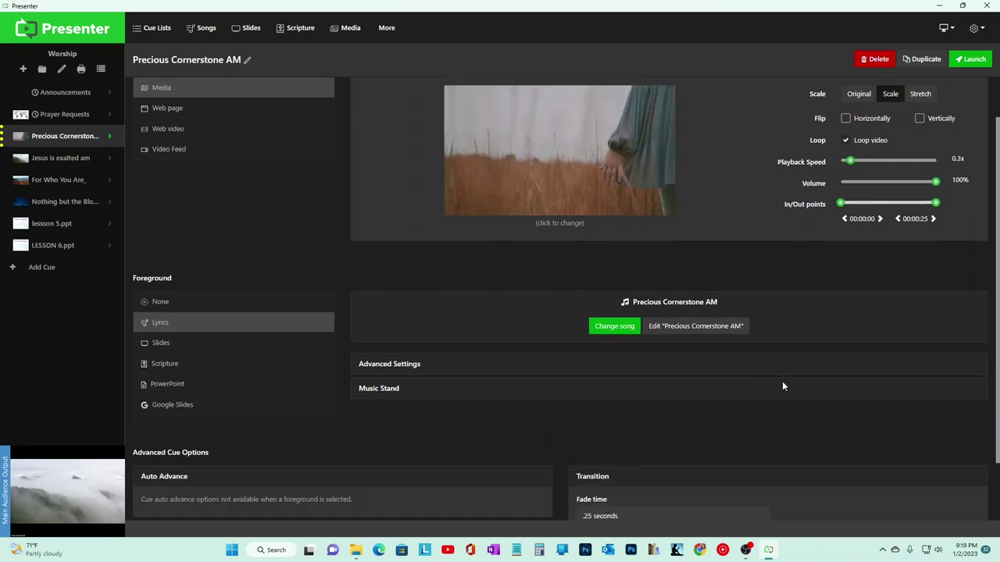
{"action": "left_click", "coordinate": [613, 328]}
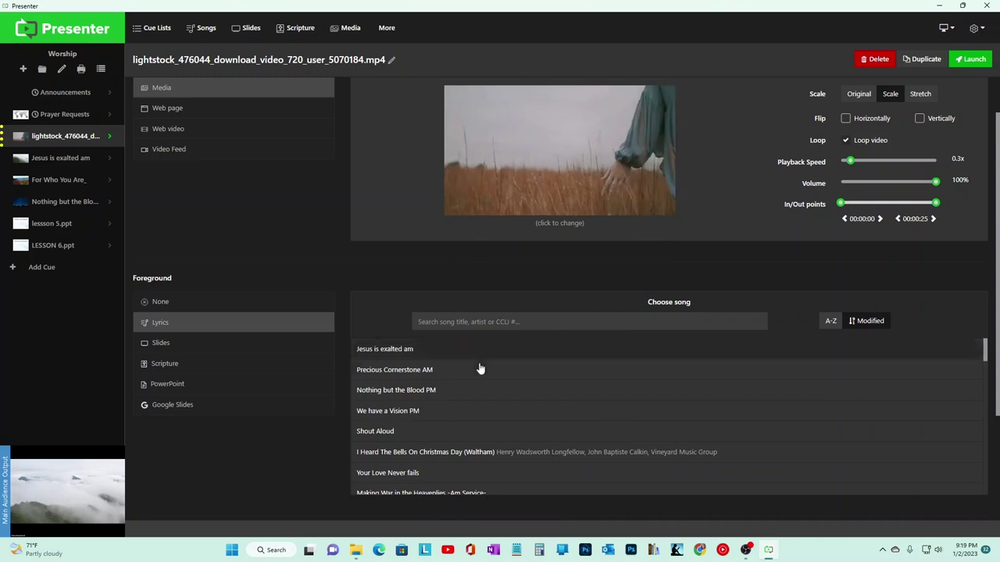
{"action": "scroll", "coordinate": [477, 368], "scroll_direction": "down", "scroll_amount": 3}
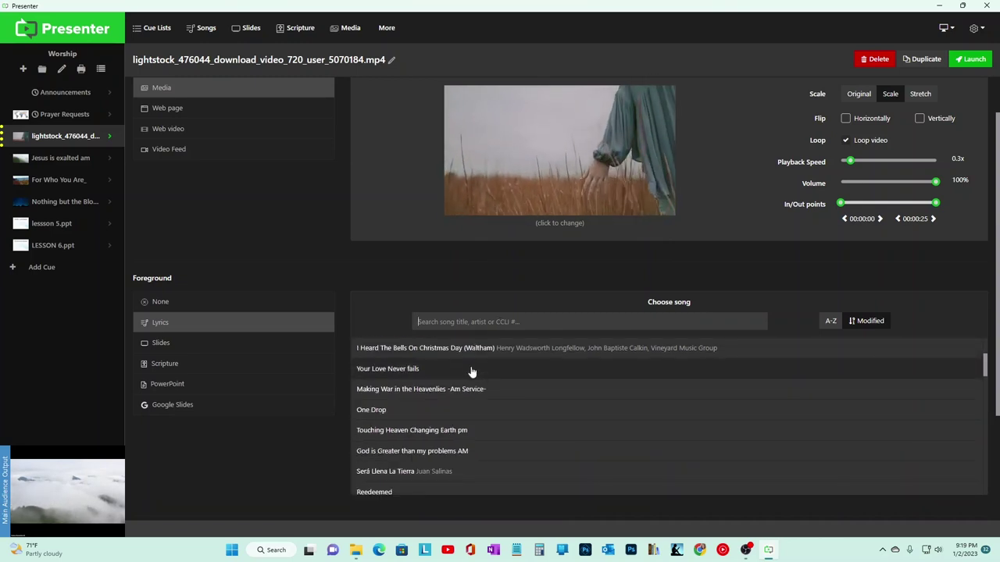
{"action": "left_click", "coordinate": [390, 370]}
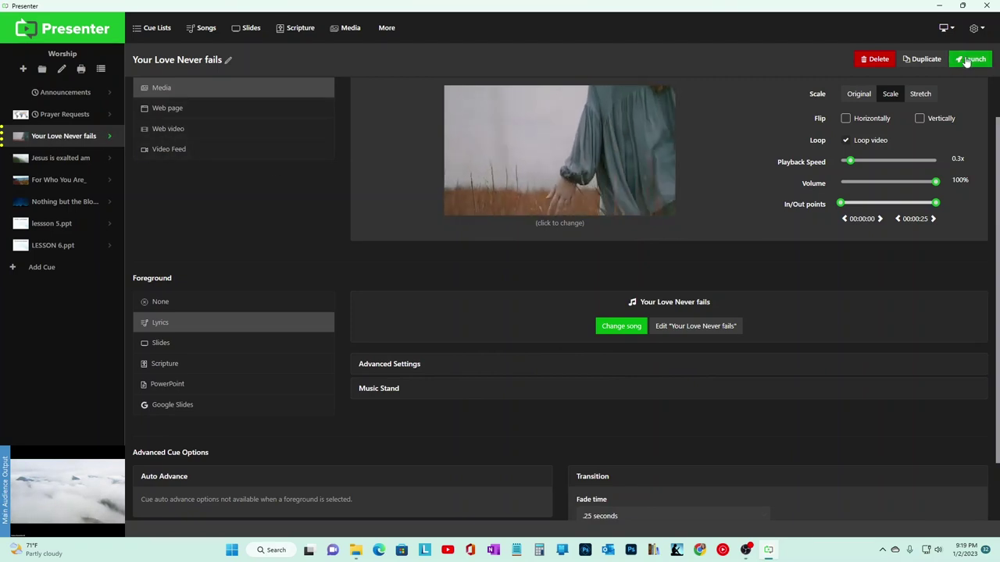
Step: Launch the Your Love Never fails cue and present its lyric slides in the first three rows, ending on I Don't Have to Be Afraid
{"action": "left_click", "coordinate": [62, 138]}
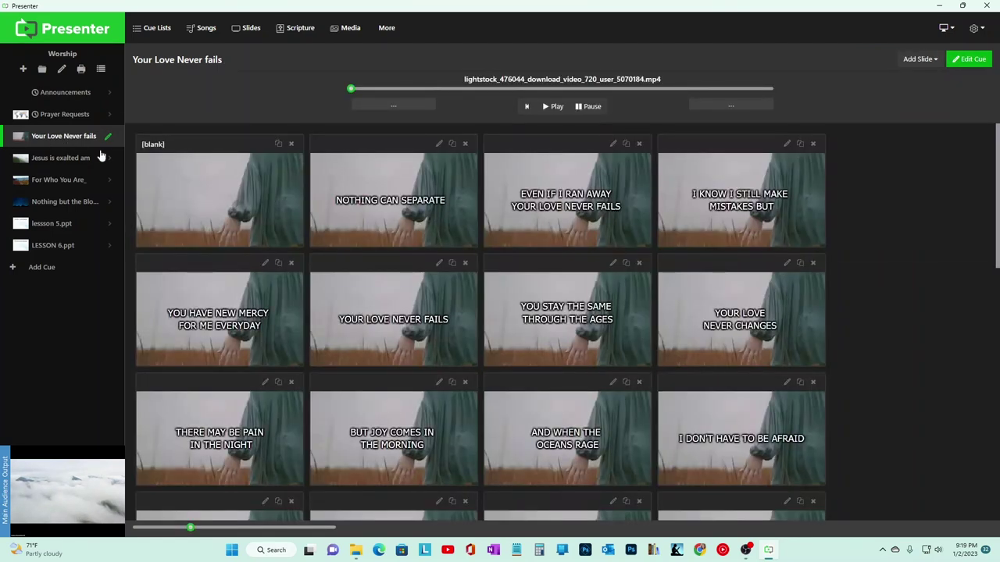
{"action": "left_click", "coordinate": [353, 225]}
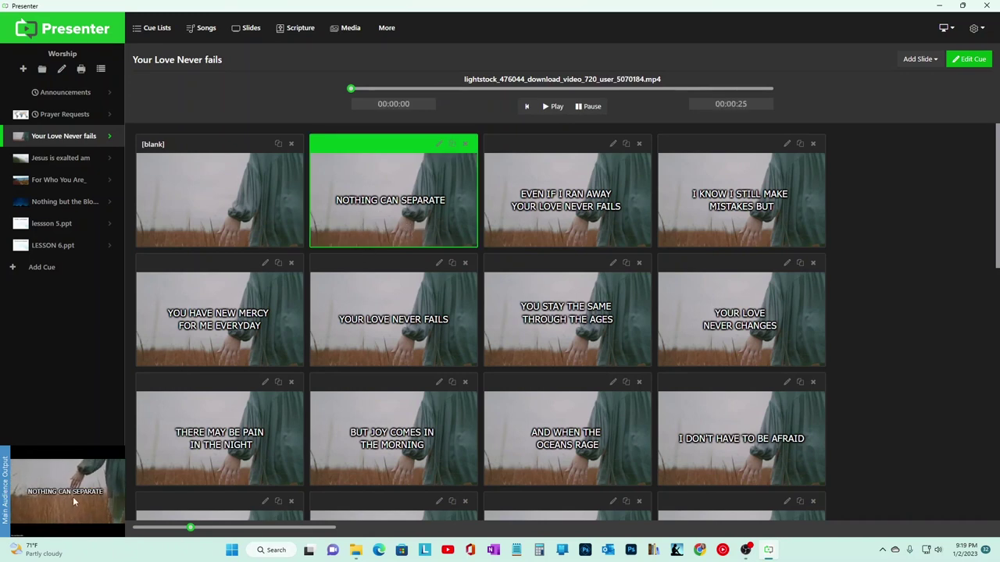
{"action": "left_click", "coordinate": [582, 223]}
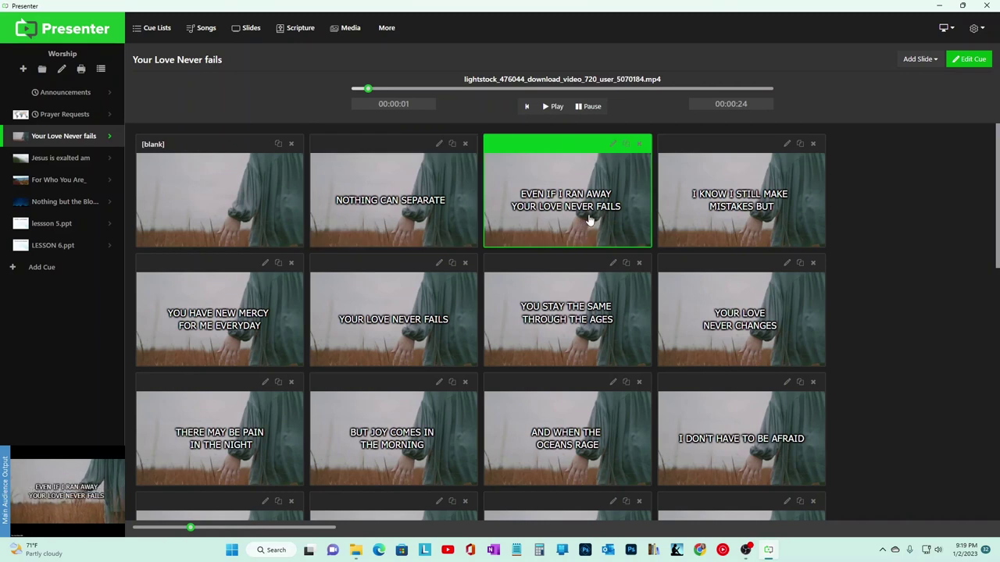
{"action": "left_click", "coordinate": [756, 228]}
{"action": "left_click", "coordinate": [688, 330]}
{"action": "left_click", "coordinate": [562, 332]}
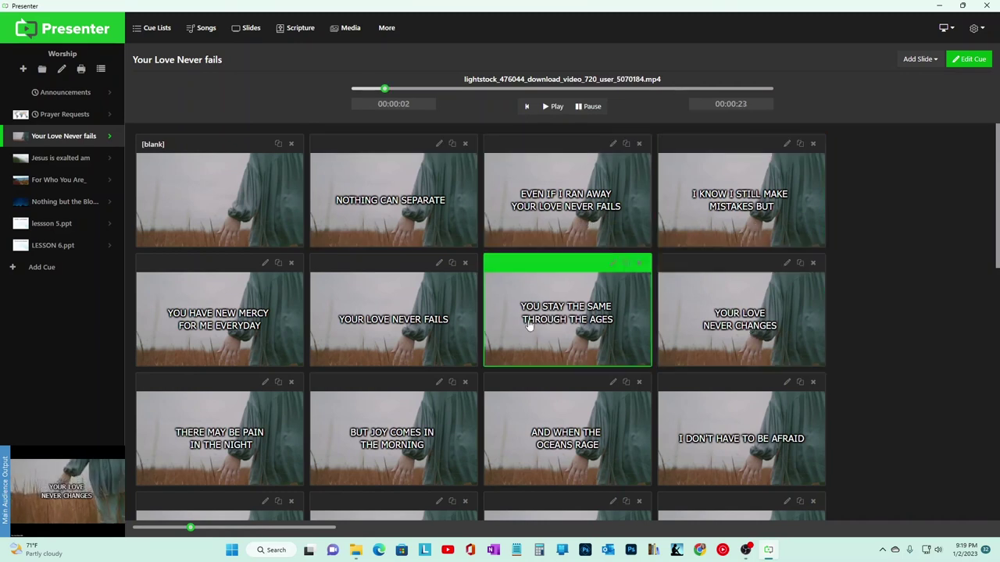
{"action": "left_click", "coordinate": [317, 308]}
{"action": "left_click", "coordinate": [228, 314]}
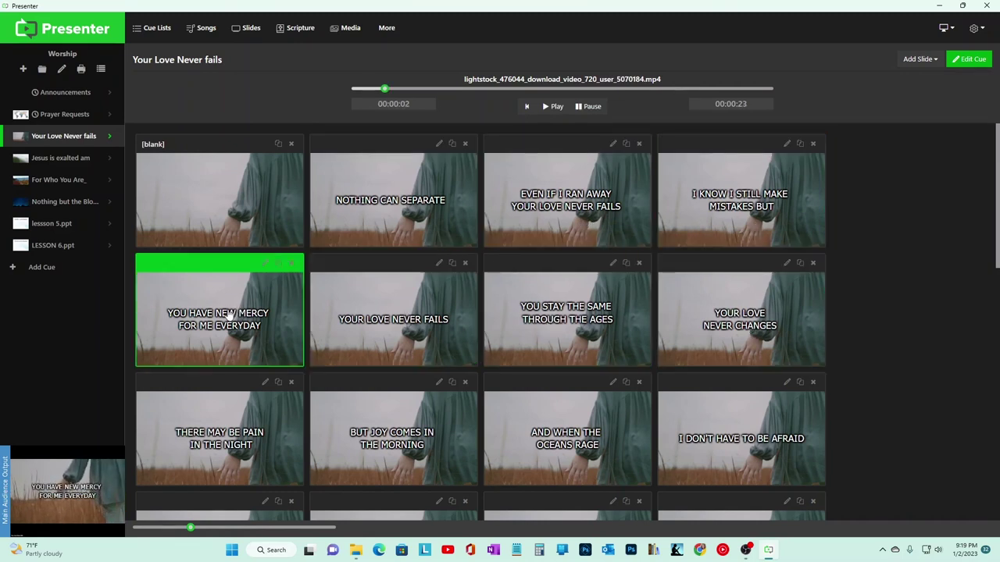
{"action": "left_click", "coordinate": [257, 453]}
{"action": "left_click", "coordinate": [391, 442]}
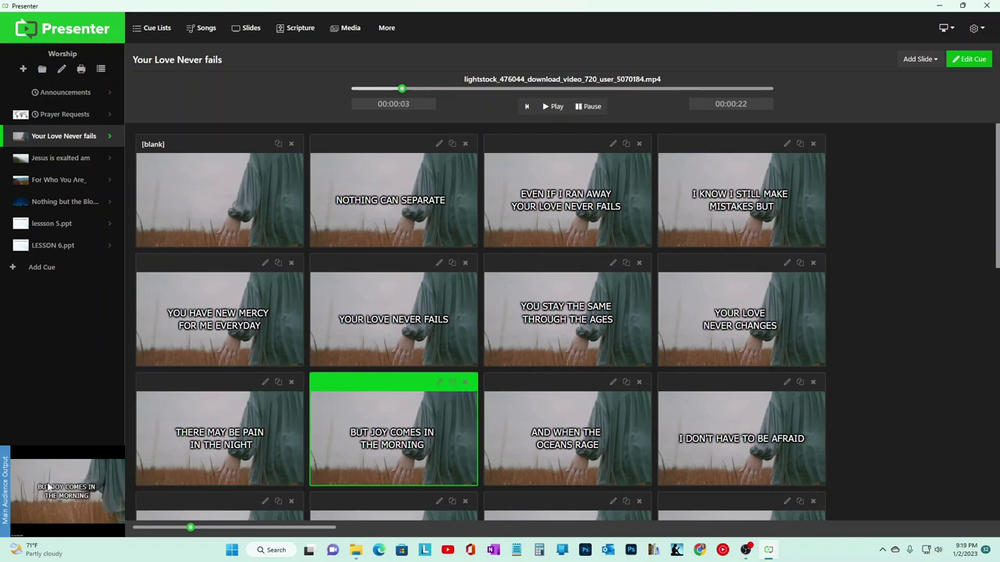
{"action": "left_click", "coordinate": [592, 427]}
{"action": "left_click", "coordinate": [703, 431]}
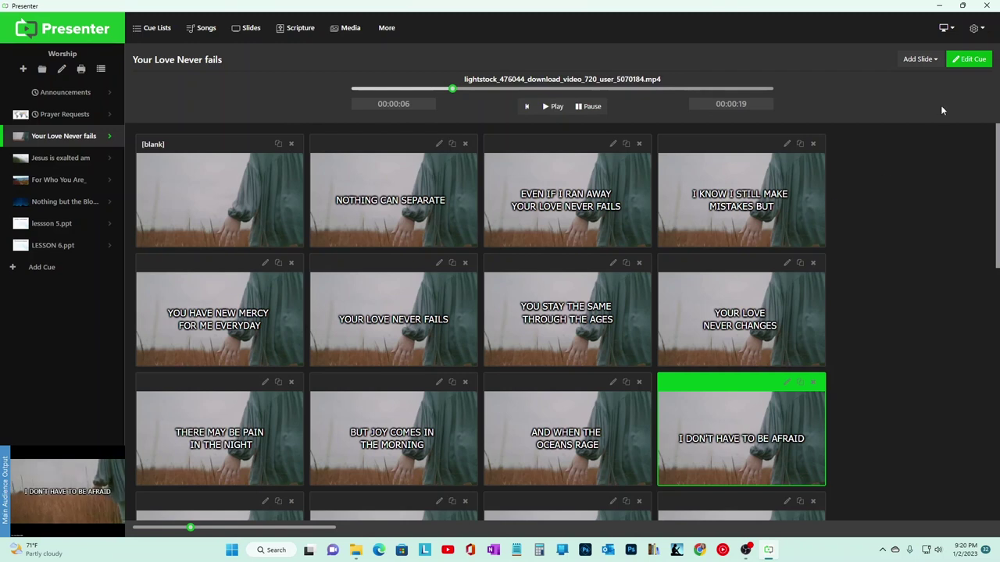
Step: Edit the Your Love Never fails cue and replace its background with the Ocean - 52428.mp4 video from the media library
{"action": "left_click", "coordinate": [967, 60]}
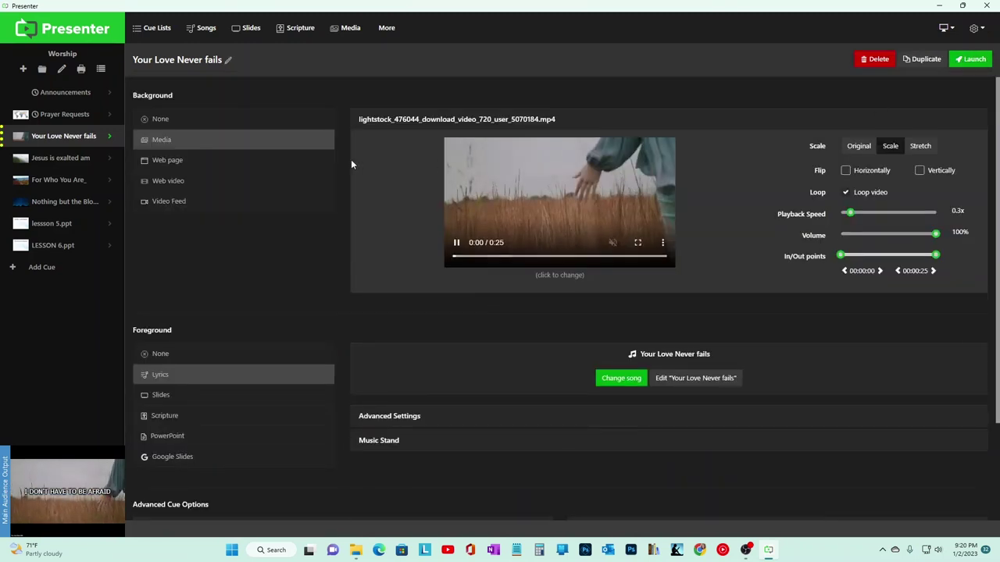
{"action": "left_click", "coordinate": [560, 275]}
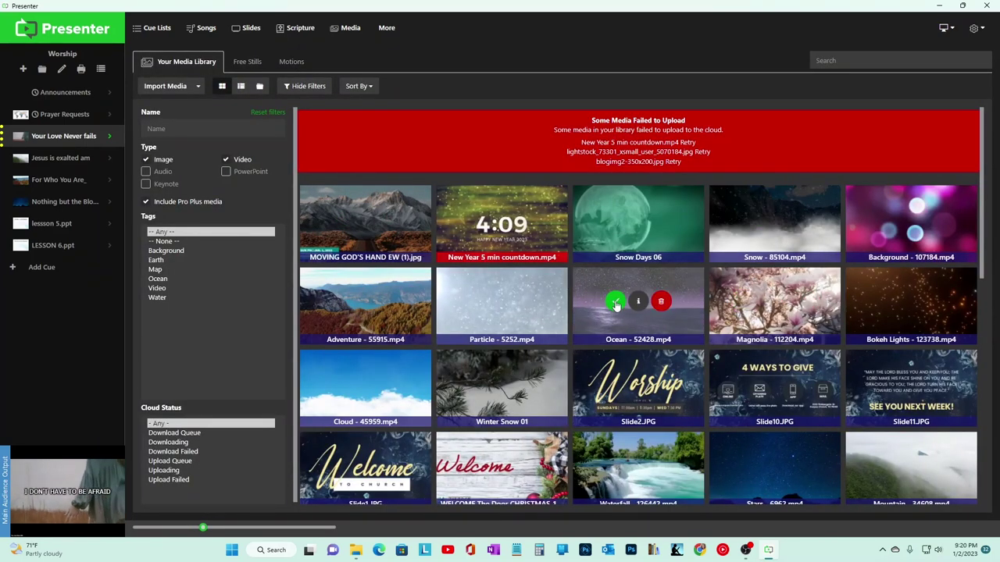
{"action": "left_click", "coordinate": [616, 302]}
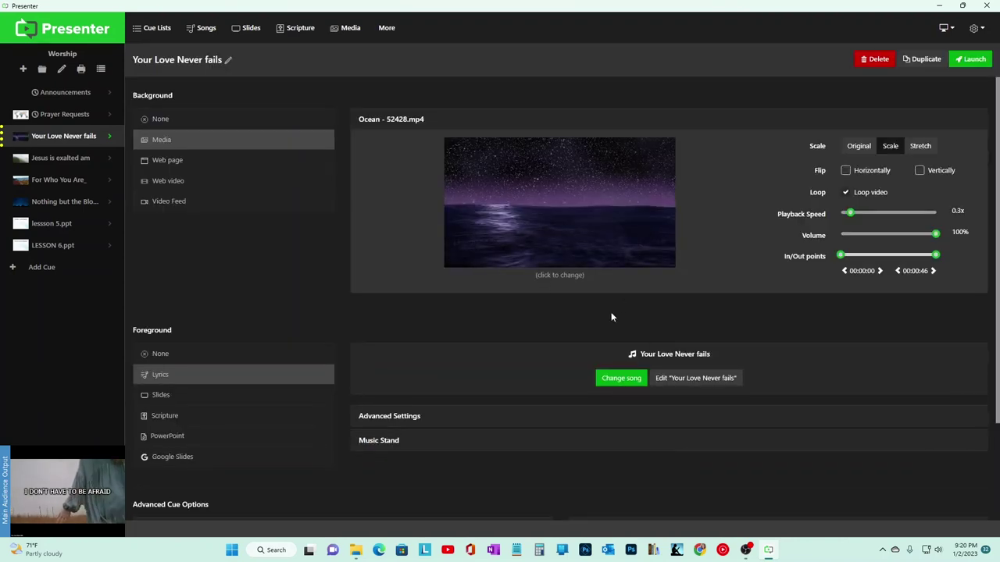
{"action": "mouse_move", "coordinate": [525, 172]}
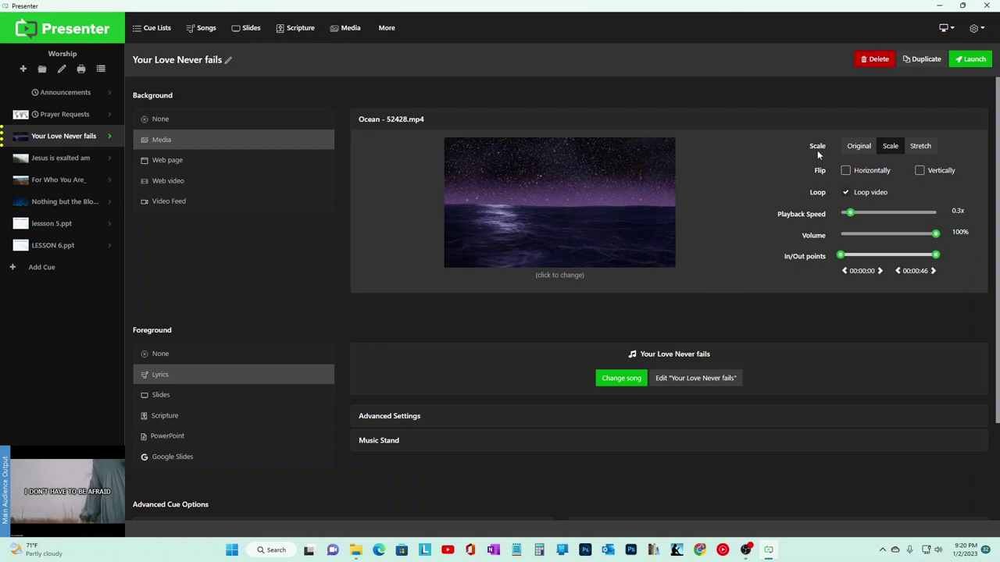
{"action": "mouse_move", "coordinate": [503, 235]}
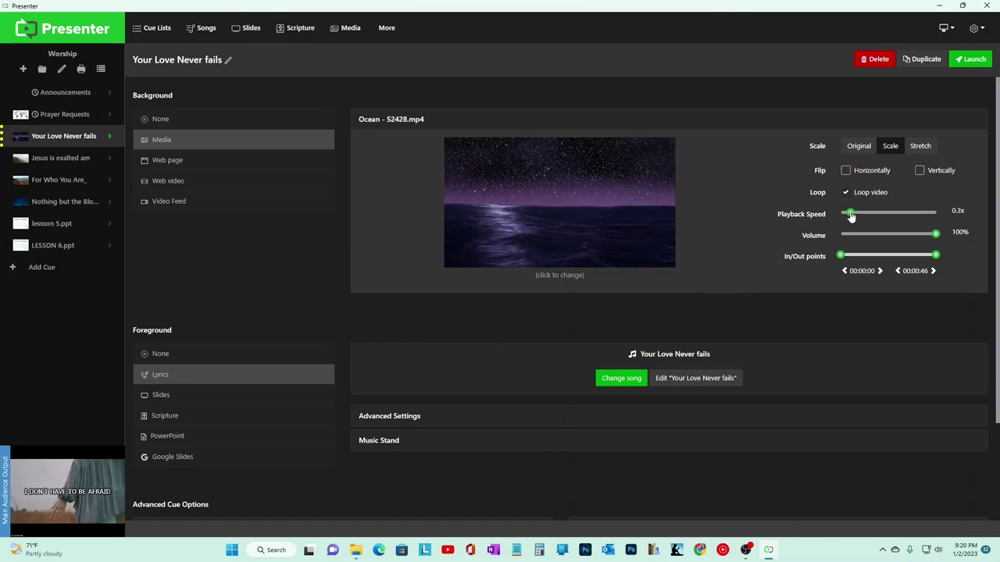
{"action": "mouse_move", "coordinate": [851, 216]}
{"action": "left_mouse_down"}
{"action": "mouse_move", "coordinate": [908, 218]}
{"action": "mouse_move", "coordinate": [850, 226]}
{"action": "left_mouse_up"}
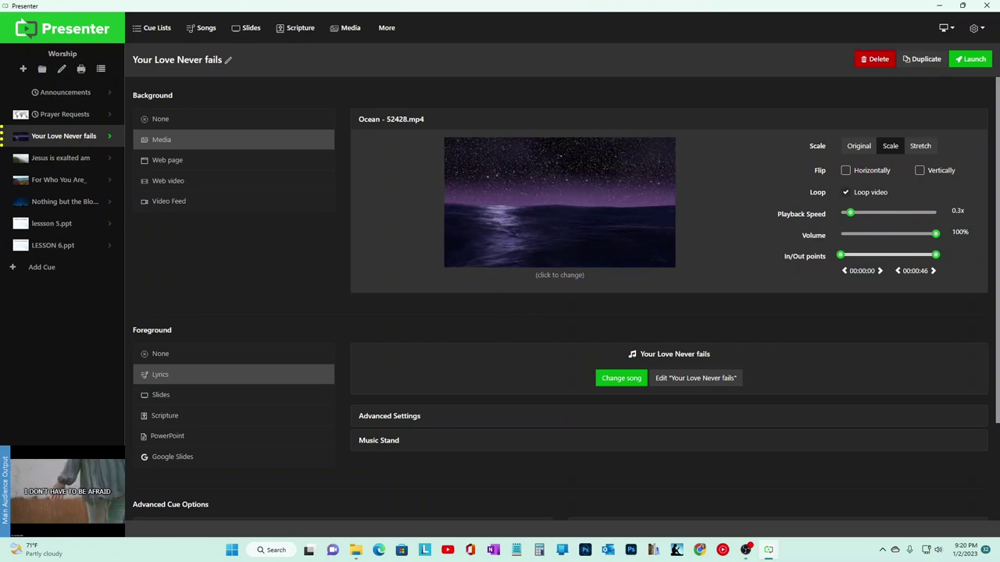
Step: Relaunch the Your Love Never fails cue and present its lyric slides from Nothing Can Separate through Your Love Never Changes
{"action": "left_click", "coordinate": [970, 59]}
{"action": "left_click", "coordinate": [402, 232]}
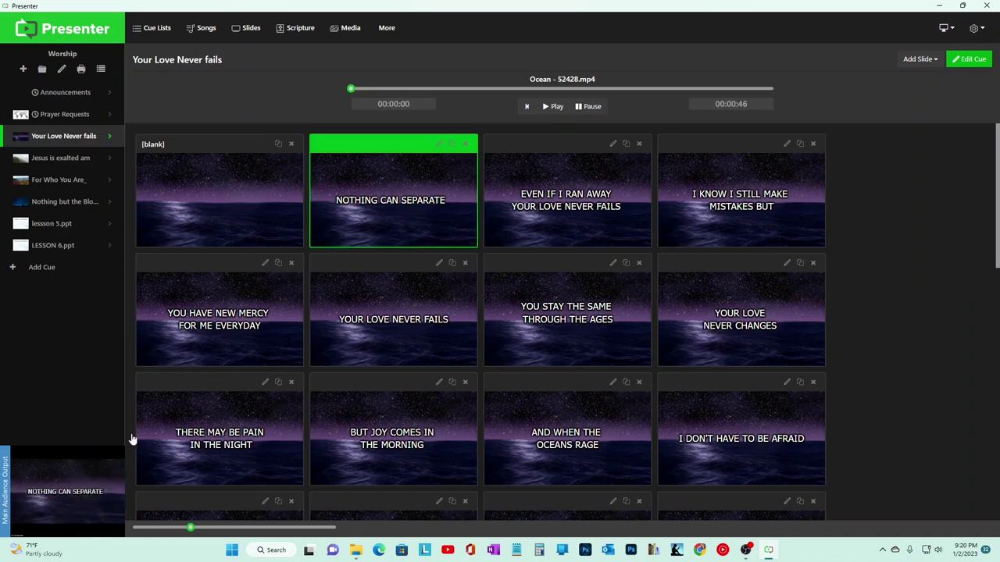
{"action": "left_click", "coordinate": [542, 235]}
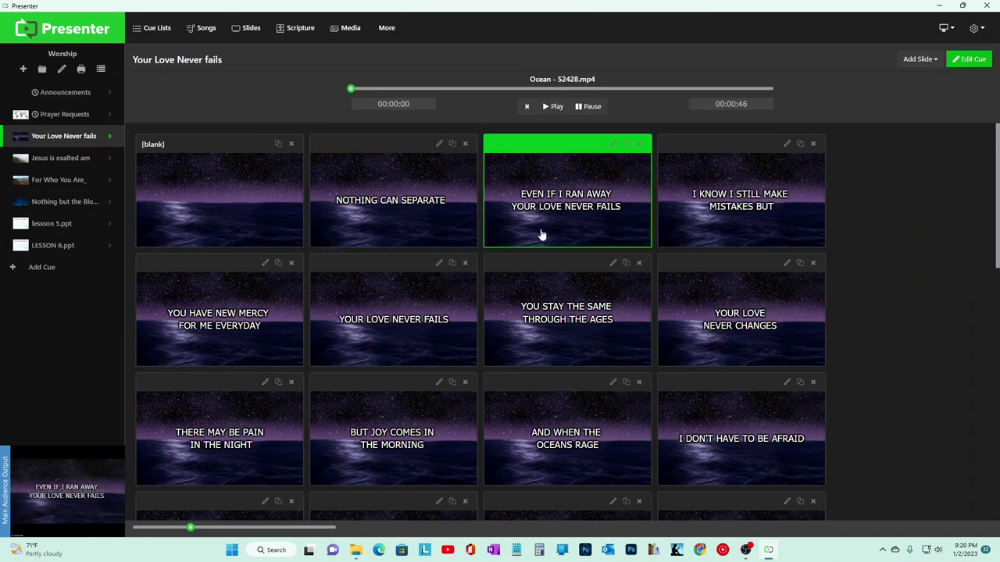
{"action": "left_click", "coordinate": [701, 216]}
{"action": "left_click", "coordinate": [246, 344]}
{"action": "left_click", "coordinate": [408, 327]}
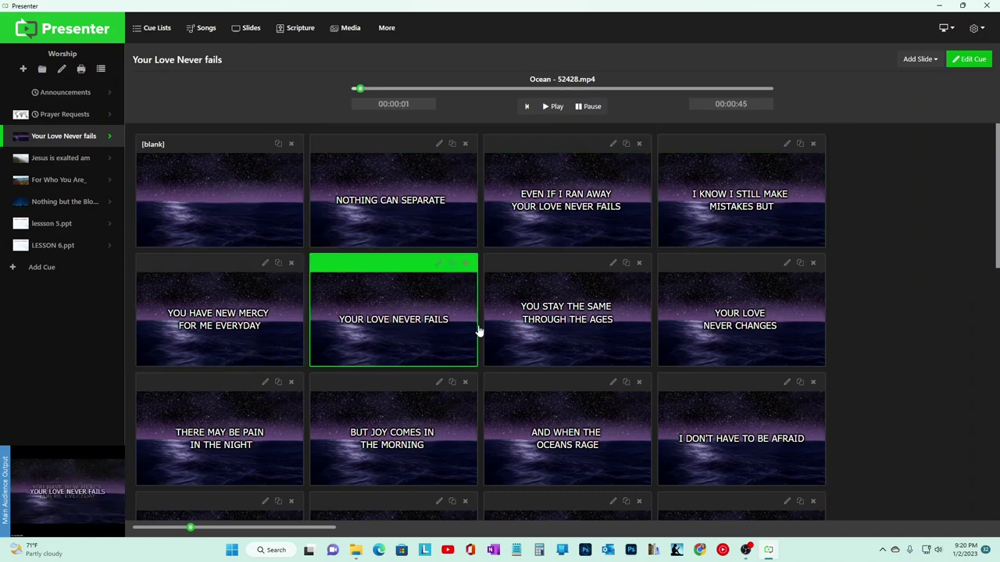
{"action": "left_click", "coordinate": [612, 331]}
{"action": "key", "text": "Right"}
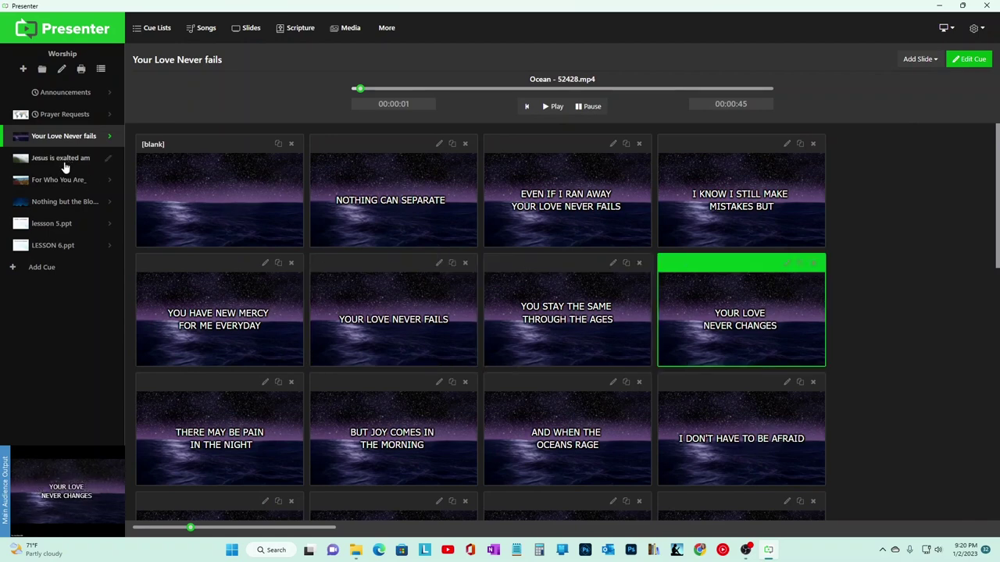
Step: Launch the Jesus is exalted am cue and present all its lyric slides in order, ending on His Power Is Here From Above
{"action": "left_click", "coordinate": [66, 163]}
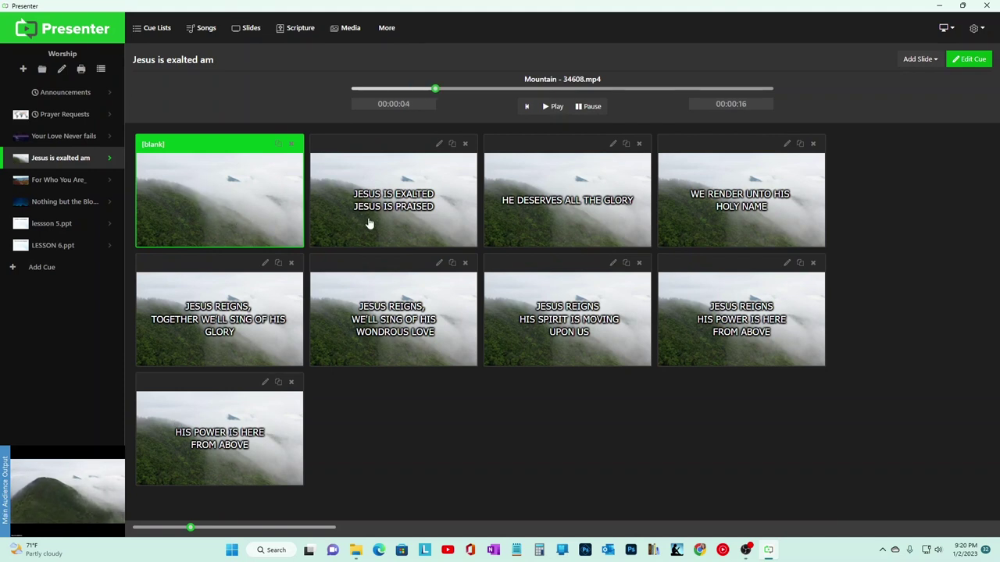
{"action": "left_click", "coordinate": [400, 225]}
{"action": "left_click", "coordinate": [534, 213]}
{"action": "left_click", "coordinate": [734, 221]}
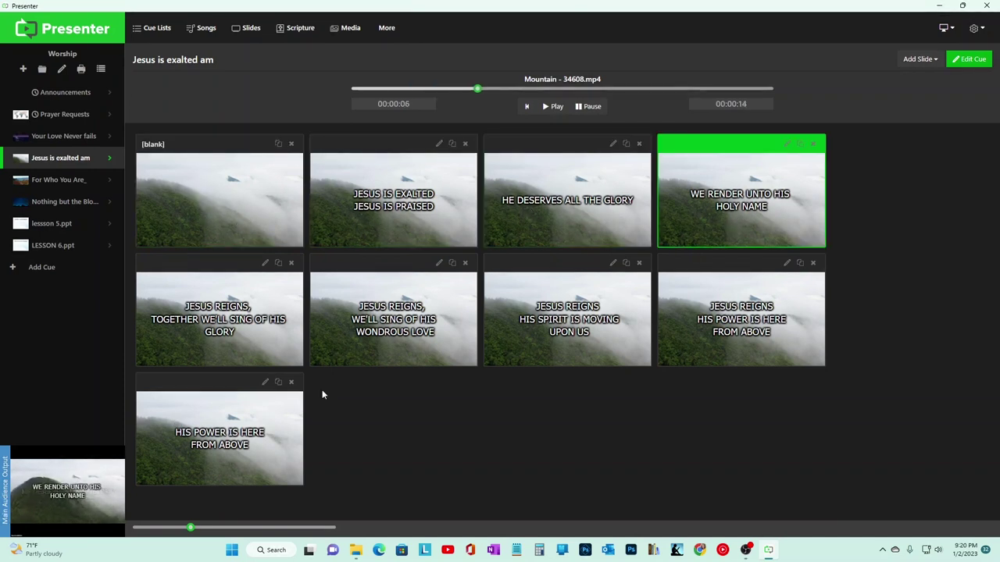
{"action": "left_click", "coordinate": [254, 344]}
{"action": "left_click", "coordinate": [437, 328]}
{"action": "left_click", "coordinate": [545, 332]}
{"action": "left_click", "coordinate": [699, 330]}
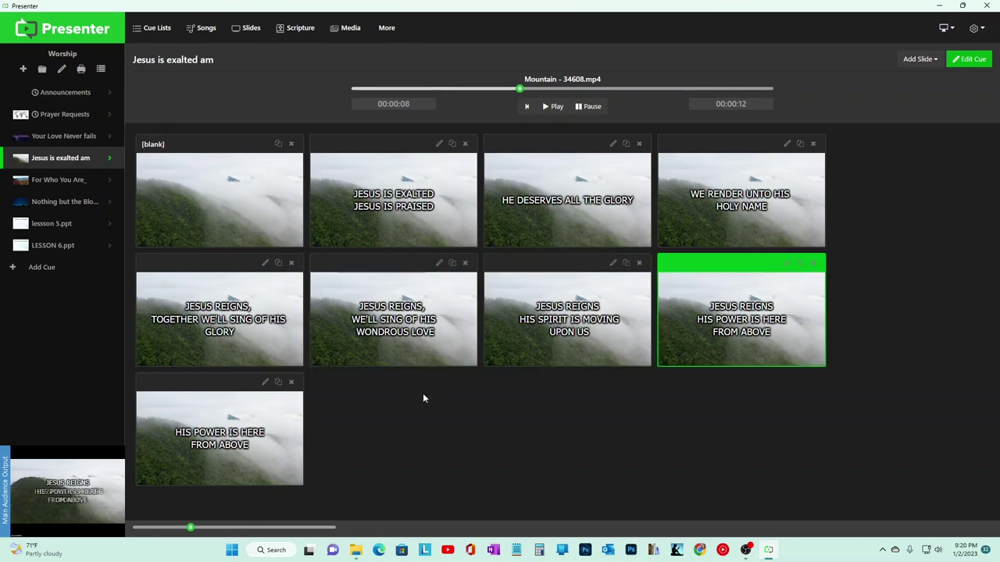
{"action": "left_click", "coordinate": [273, 421]}
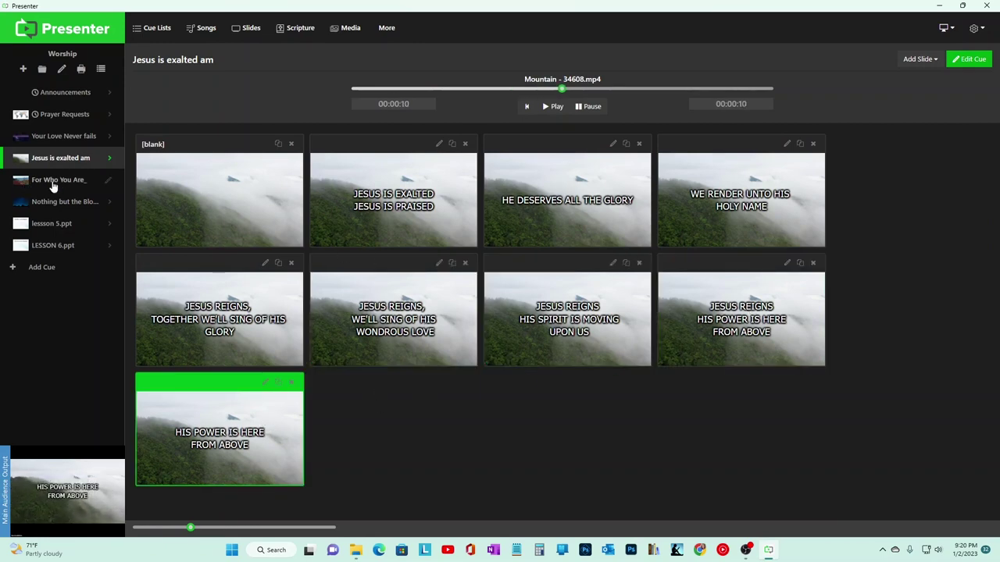
Step: Launch For Who You Are_, then present the Nothing but the Blood PM lyrics from the first lyric slide through What Can Wash Away Our Sins?
{"action": "left_click", "coordinate": [53, 184]}
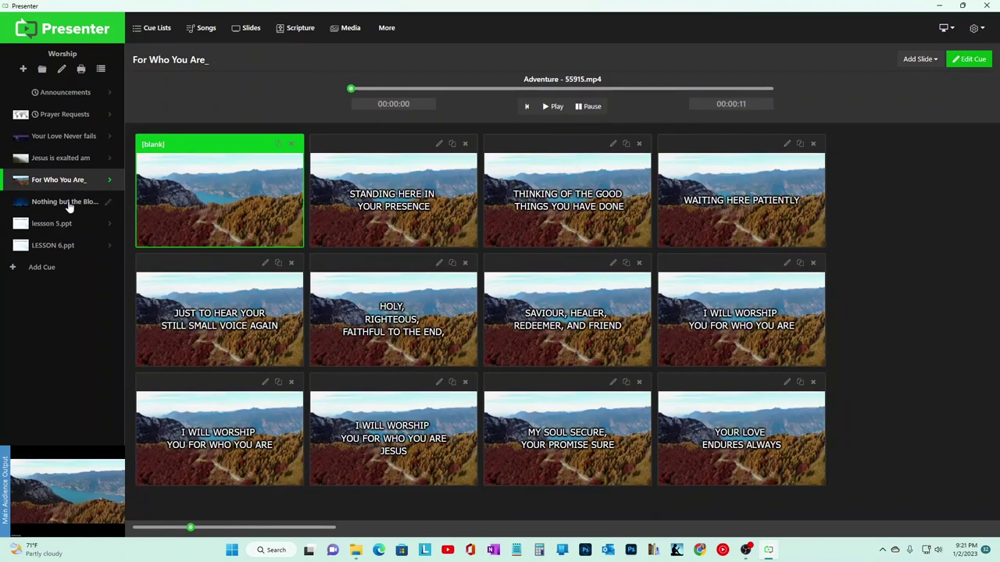
{"action": "left_click", "coordinate": [69, 205]}
{"action": "left_click", "coordinate": [449, 205]}
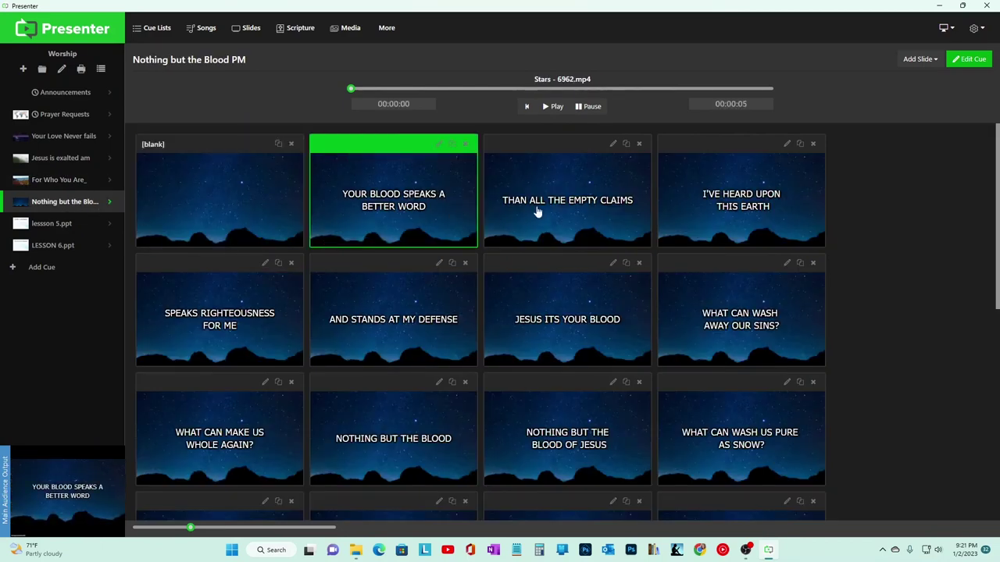
{"action": "scroll", "coordinate": [531, 250], "scroll_direction": "down", "scroll_amount": 5}
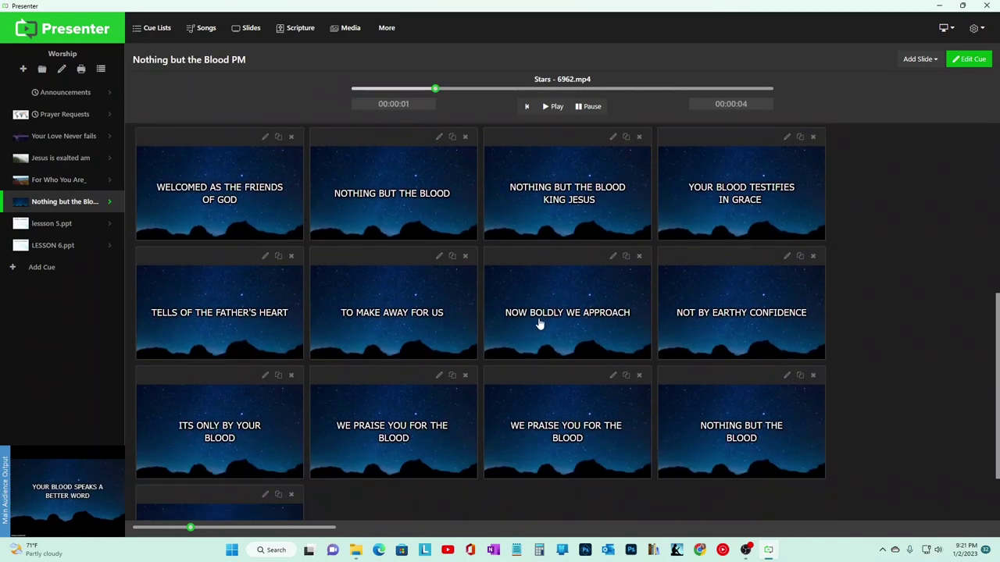
{"action": "scroll", "coordinate": [542, 324], "scroll_direction": "up", "scroll_amount": 5}
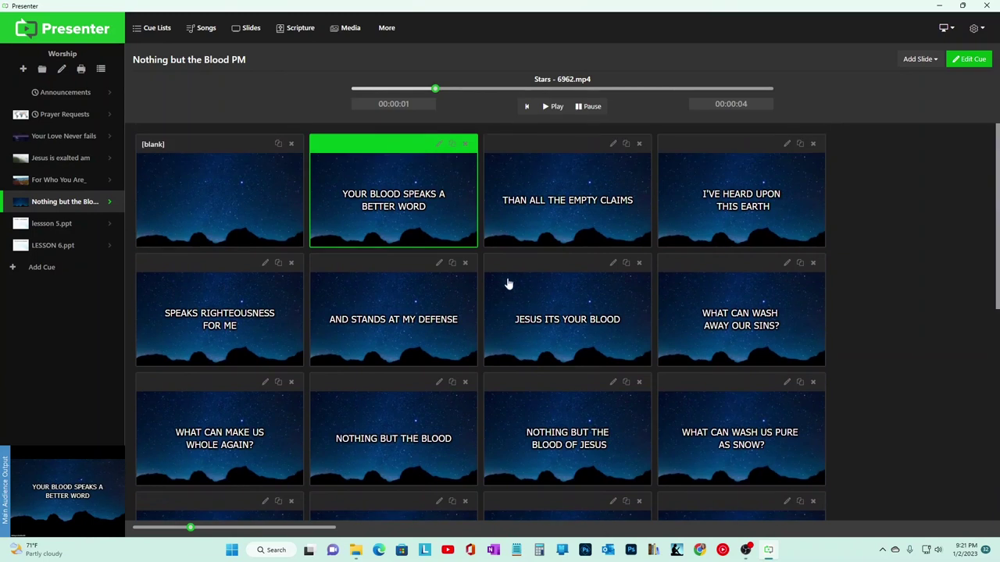
{"action": "left_click", "coordinate": [571, 210]}
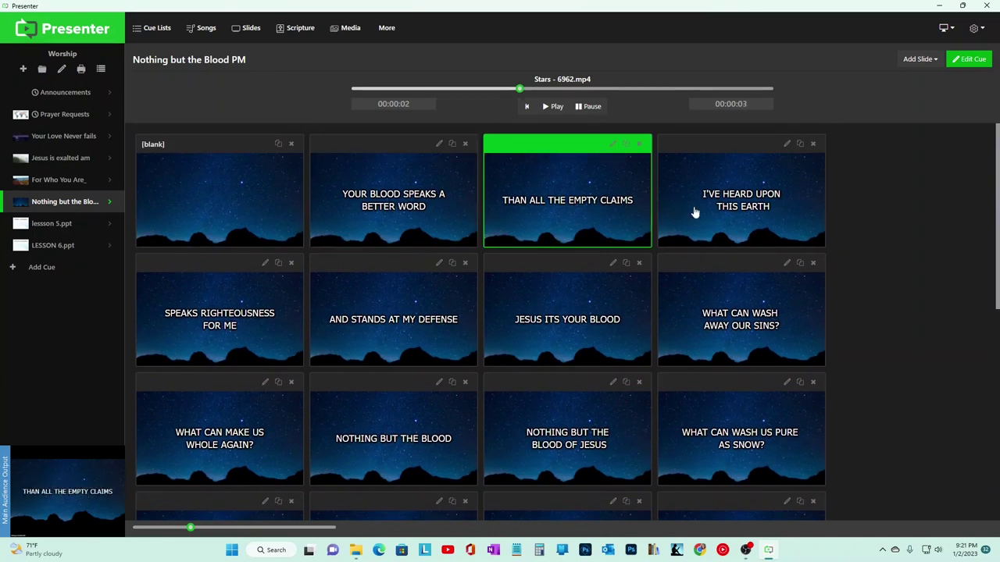
{"action": "left_click", "coordinate": [717, 214]}
{"action": "left_click", "coordinate": [226, 344]}
{"action": "left_click", "coordinate": [408, 339]}
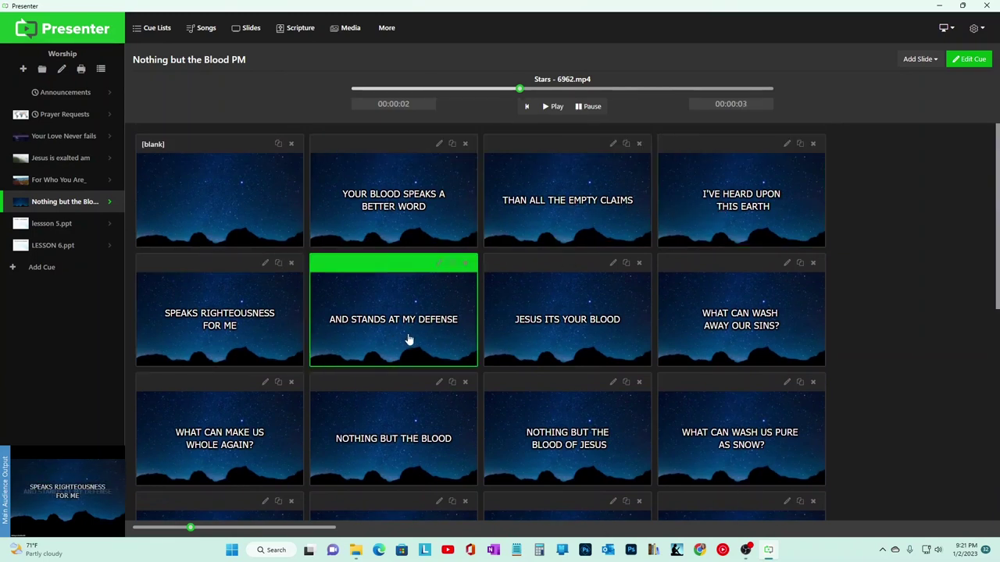
{"action": "left_click", "coordinate": [559, 336]}
{"action": "left_click", "coordinate": [717, 333]}
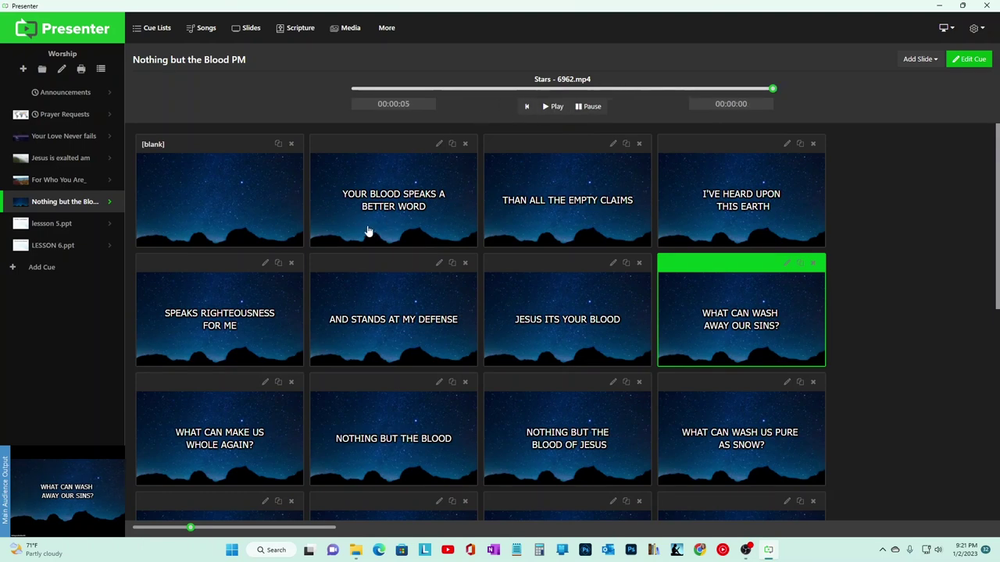
Step: Edit the Nothing but the Blood PM cue and replace its background with the Magnolia - 112204.mp4 video from the media library
{"action": "left_click", "coordinate": [969, 59]}
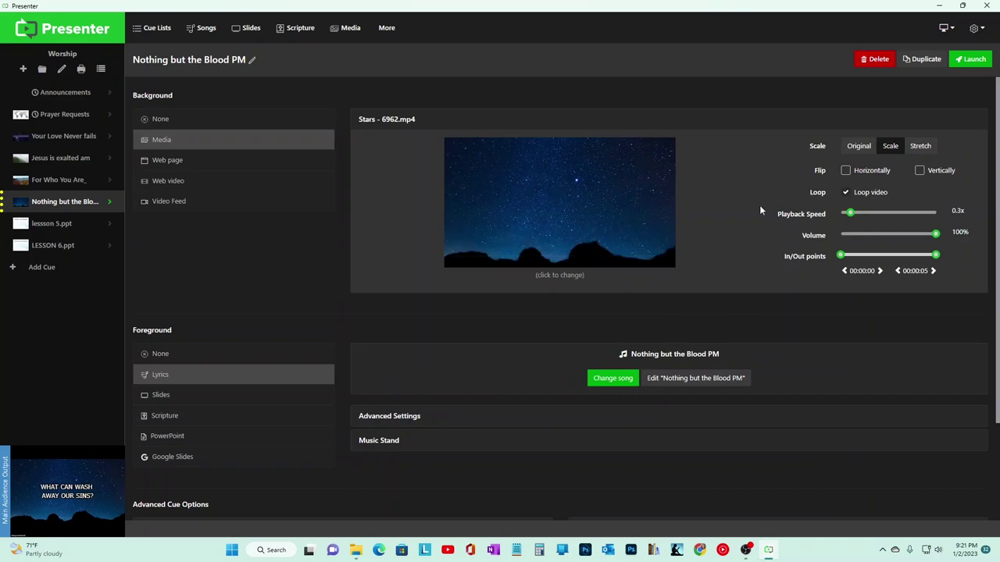
{"action": "left_click", "coordinate": [561, 275]}
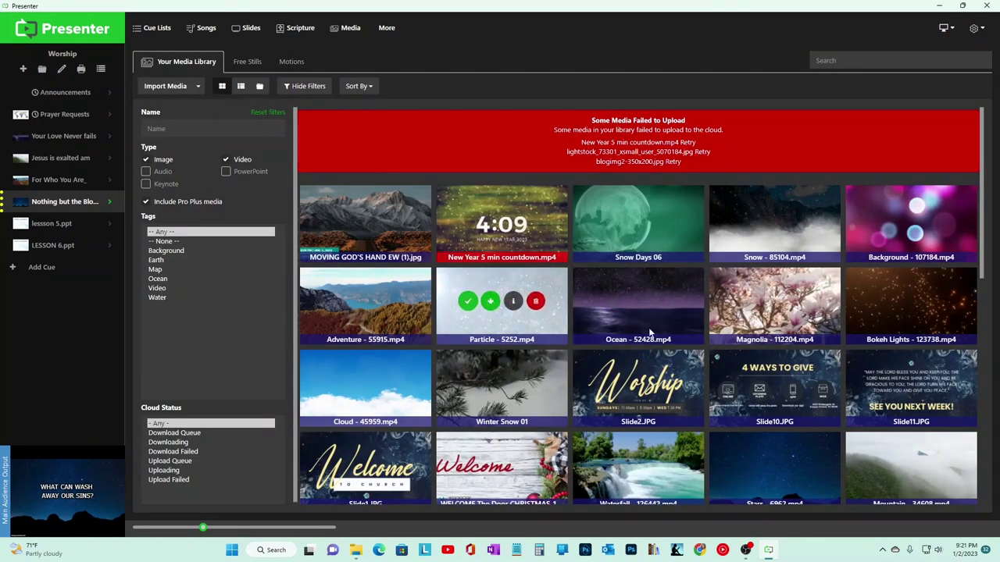
{"action": "left_click", "coordinate": [739, 303]}
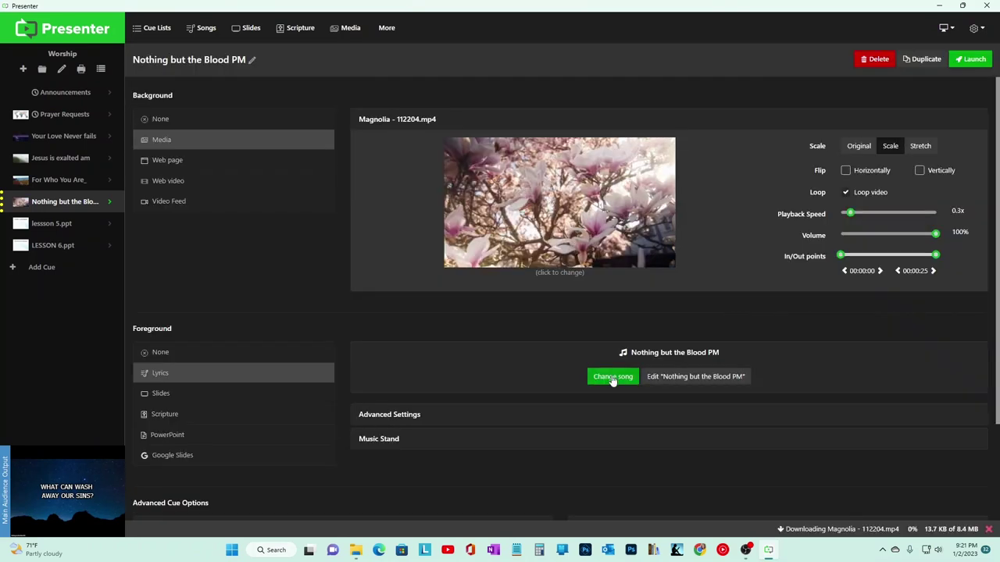
Step: Launch the Nothing but the Blood PM cue, then add a new cue showing the lyrics of the song Evermore pM
{"action": "left_click", "coordinate": [970, 59]}
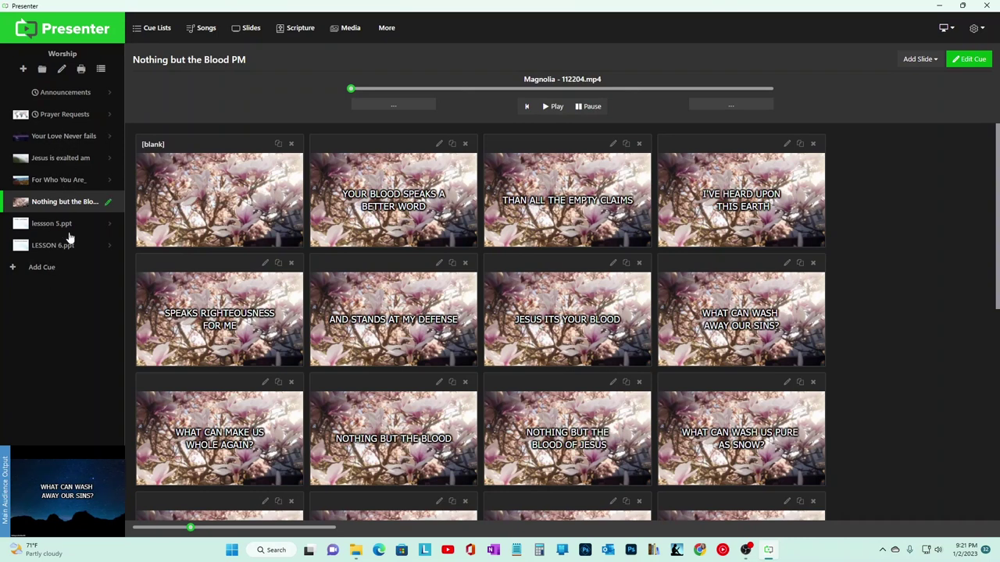
{"action": "left_click", "coordinate": [43, 268]}
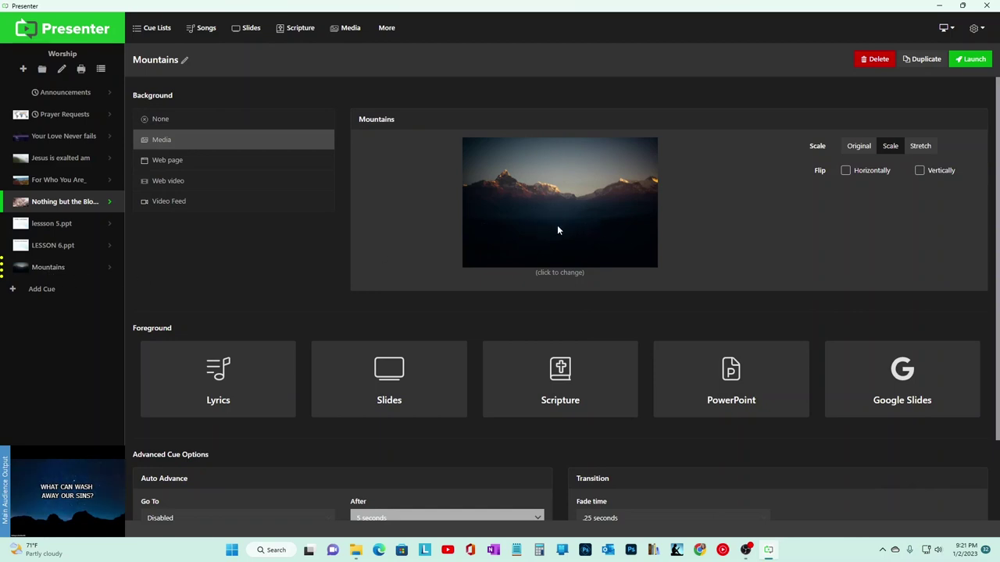
{"action": "scroll", "coordinate": [578, 398], "scroll_direction": "down", "scroll_amount": 2}
{"action": "scroll", "coordinate": [546, 382], "scroll_direction": "up", "scroll_amount": 2}
{"action": "scroll", "coordinate": [751, 234], "scroll_direction": "down", "scroll_amount": 2}
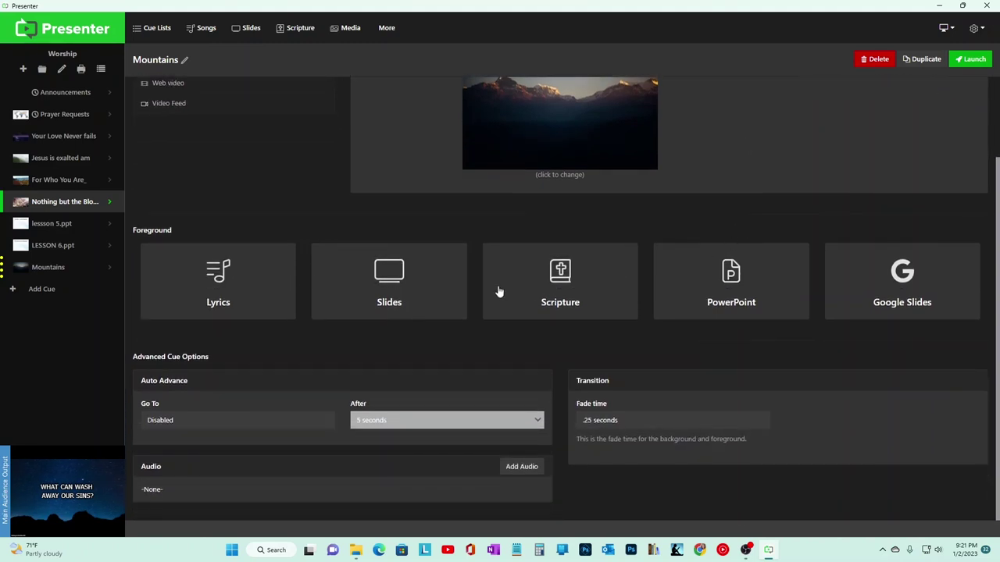
{"action": "left_click", "coordinate": [234, 293]}
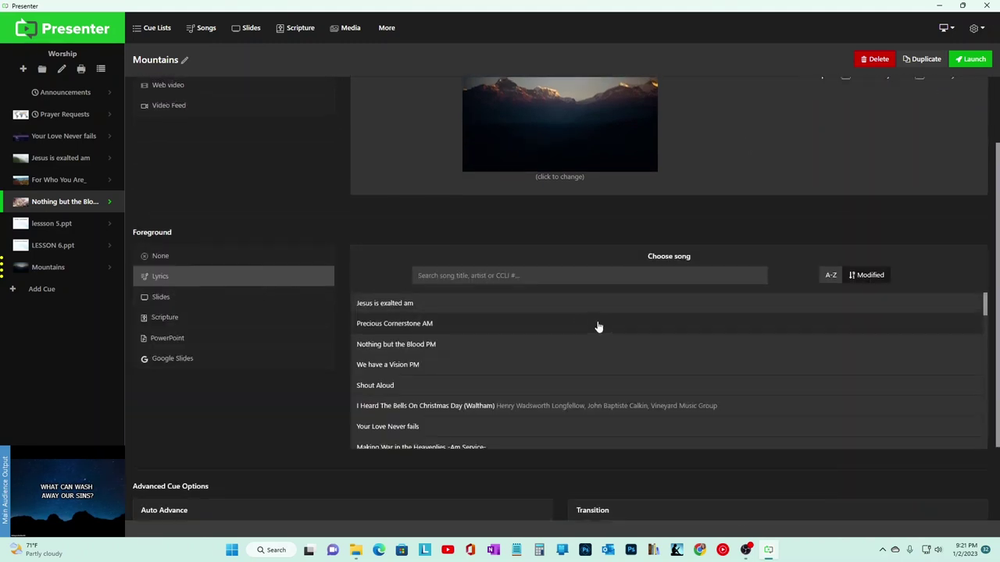
{"action": "scroll", "coordinate": [579, 312], "scroll_direction": "up", "scroll_amount": 2}
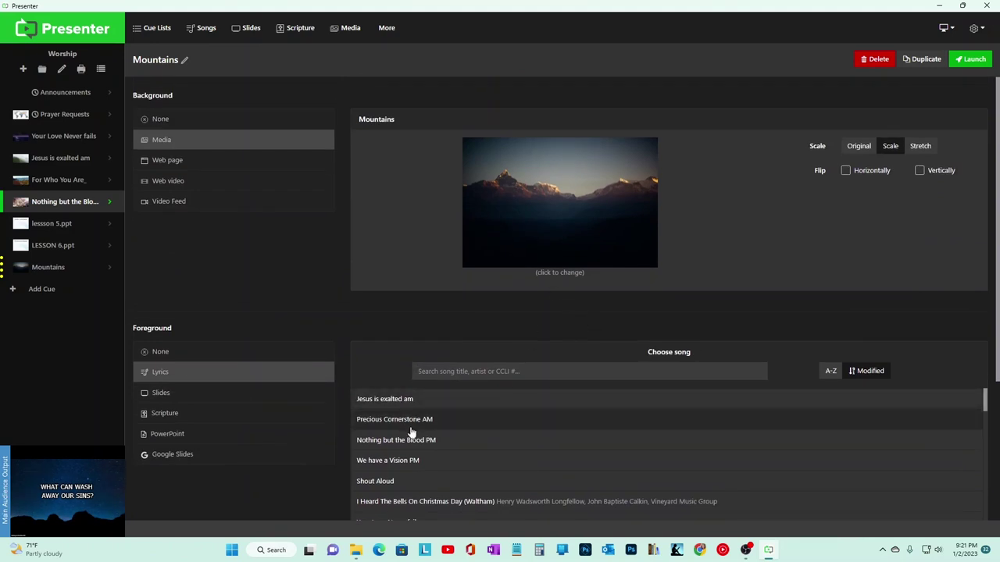
{"action": "scroll", "coordinate": [417, 437], "scroll_direction": "down", "scroll_amount": 10}
{"action": "scroll", "coordinate": [422, 455], "scroll_direction": "down", "scroll_amount": 3}
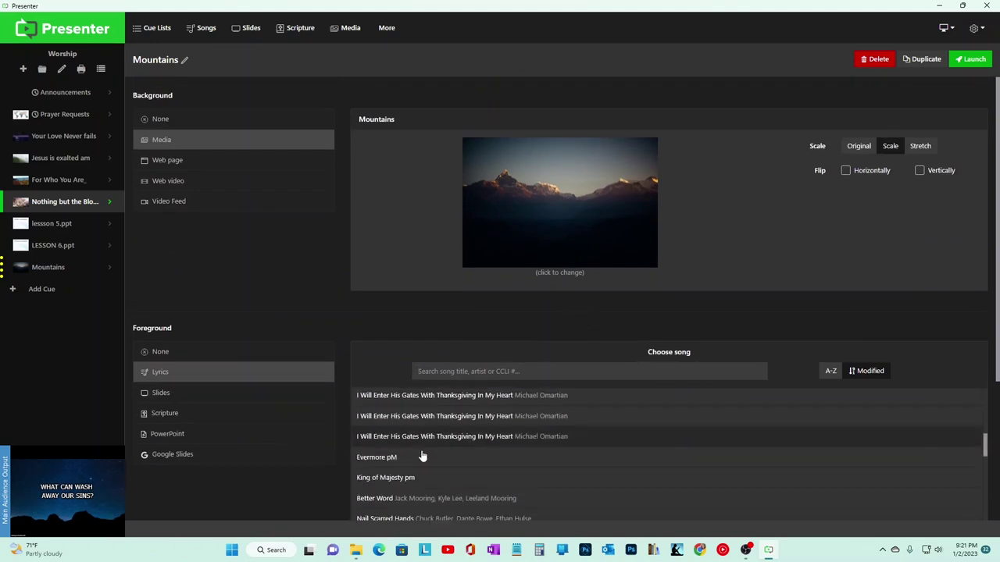
{"action": "left_click", "coordinate": [422, 410]}
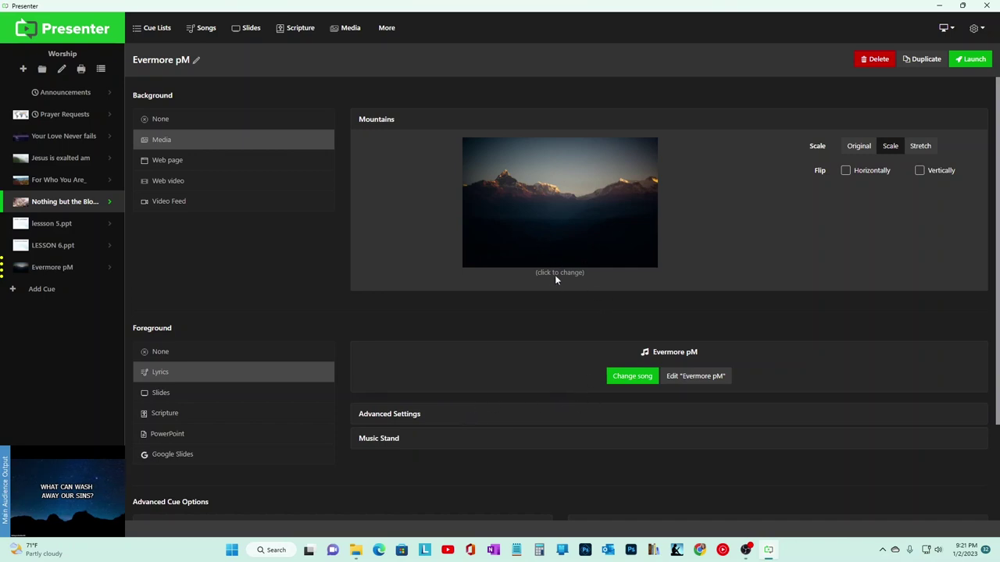
Step: Replace the Evermore pM cue's background with the Cloud - 45959.mp4 video from the media library
{"action": "left_click", "coordinate": [553, 233]}
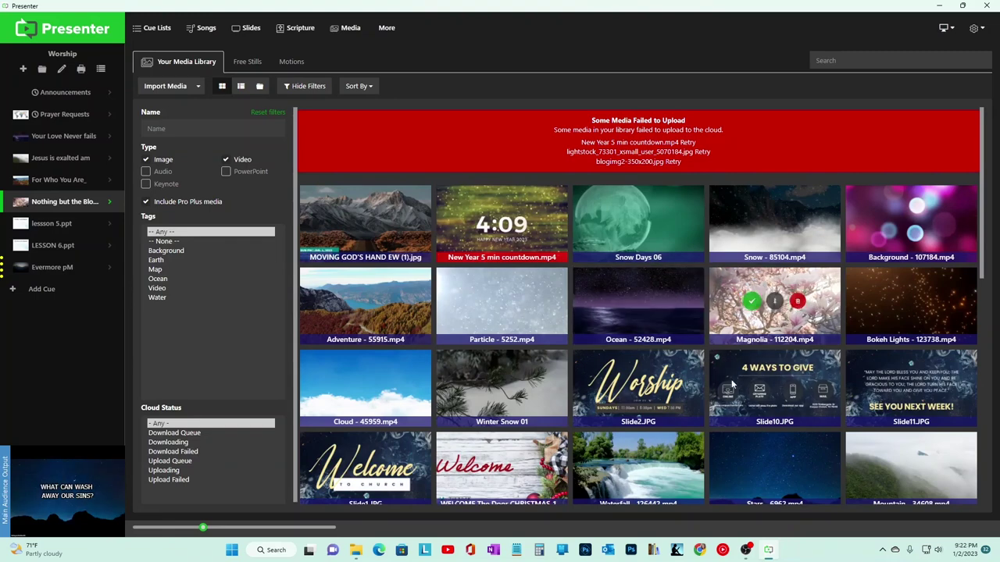
{"action": "scroll", "coordinate": [538, 388], "scroll_direction": "down", "scroll_amount": 2}
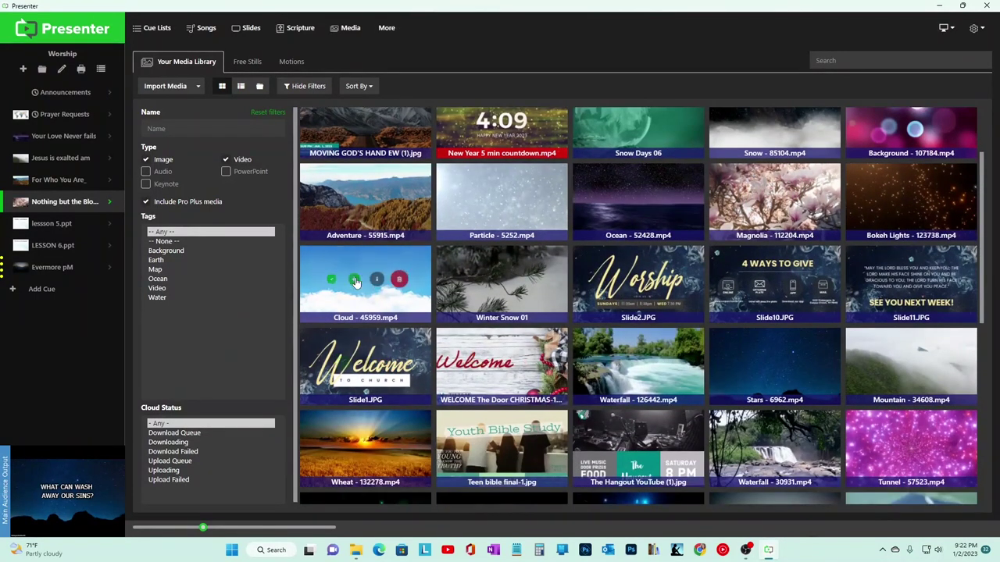
{"action": "left_click", "coordinate": [332, 285]}
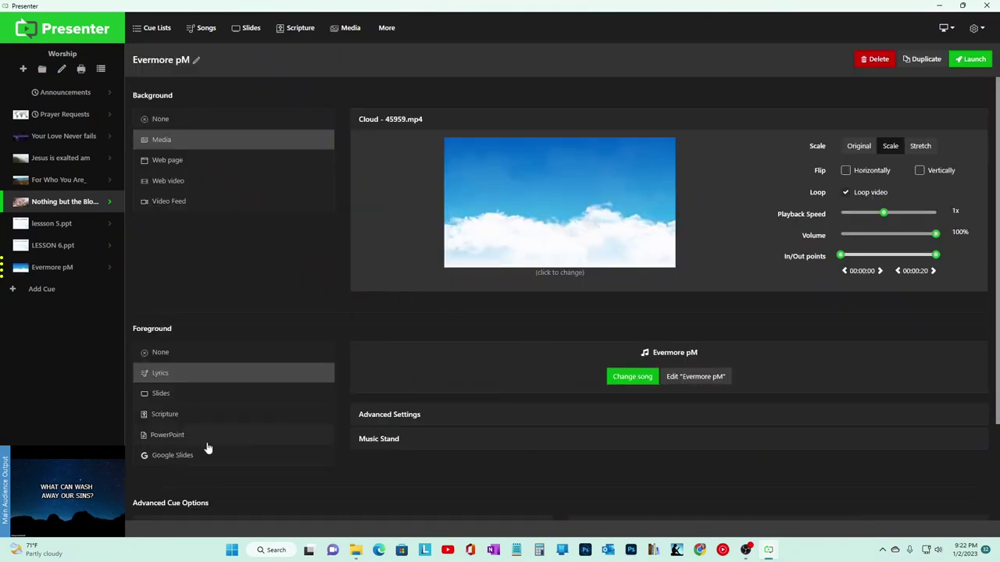
Step: Launch the Evermore pM cue and present its lyric slides from Lost for Words With All to Say through Evermore My Heart
{"action": "left_click", "coordinate": [965, 62]}
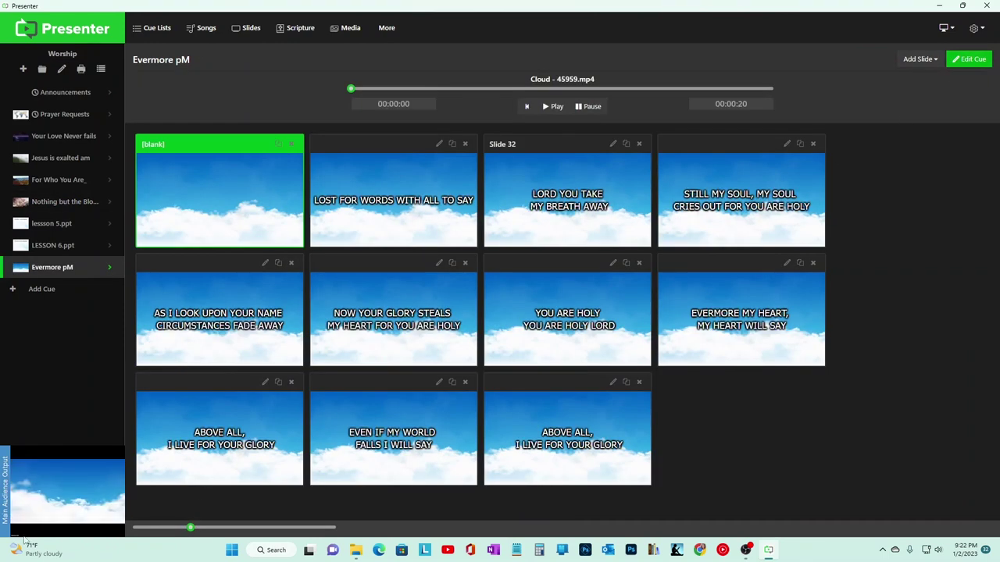
{"action": "left_click", "coordinate": [383, 229]}
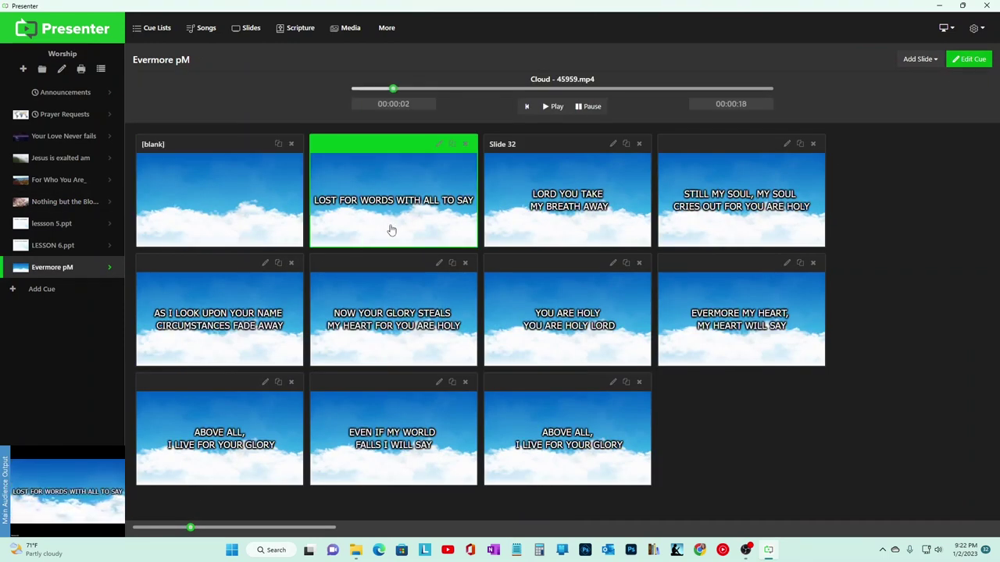
{"action": "left_click", "coordinate": [679, 221]}
{"action": "left_click", "coordinate": [225, 314]}
{"action": "left_click", "coordinate": [398, 328]}
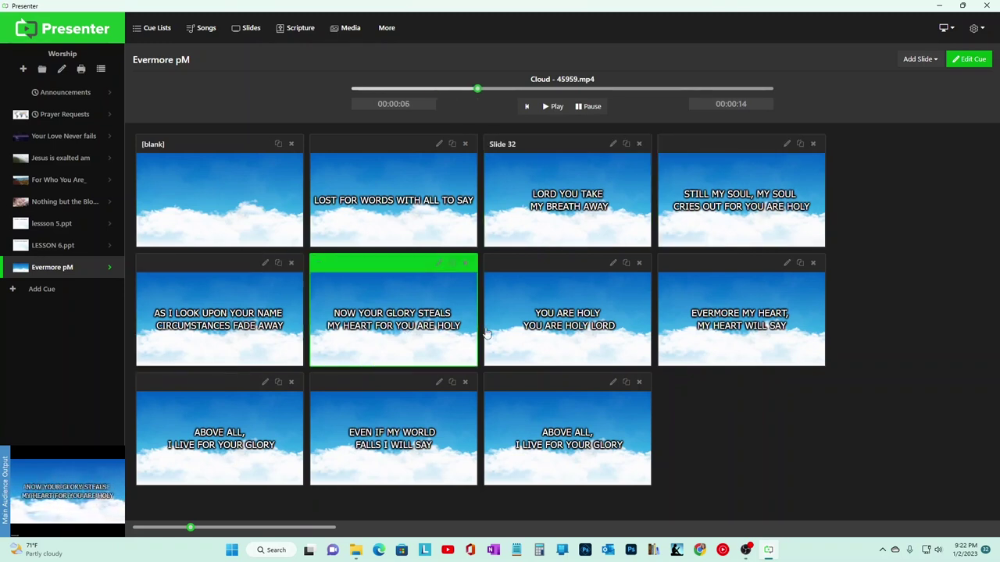
{"action": "left_click", "coordinate": [571, 331]}
{"action": "left_click", "coordinate": [741, 329]}
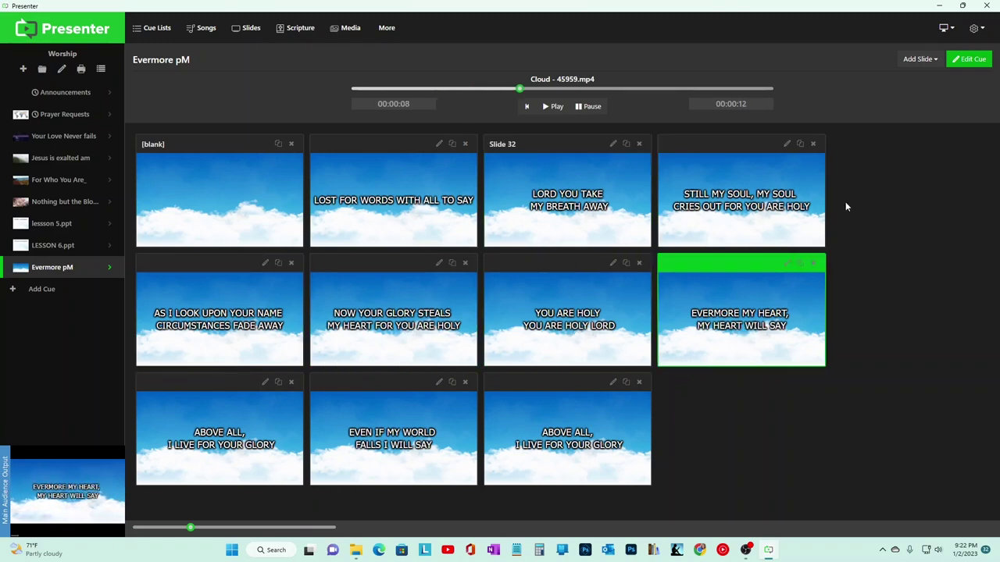
Step: Edit the Evermore pM cue, open its song in the lyrics editor and look through its slides up to Slide 10
{"action": "left_click", "coordinate": [968, 61]}
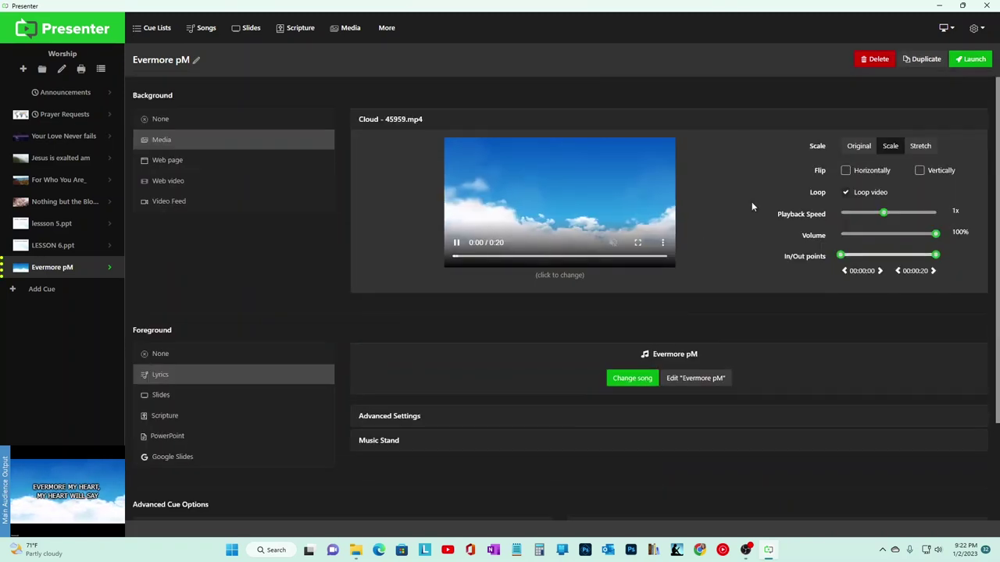
{"action": "left_click", "coordinate": [696, 378]}
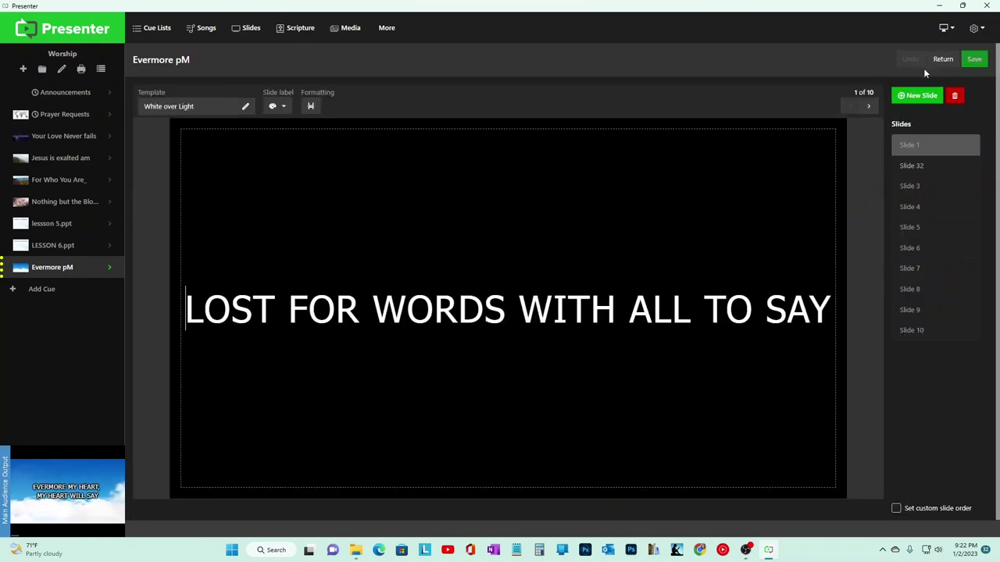
{"action": "left_click", "coordinate": [944, 62]}
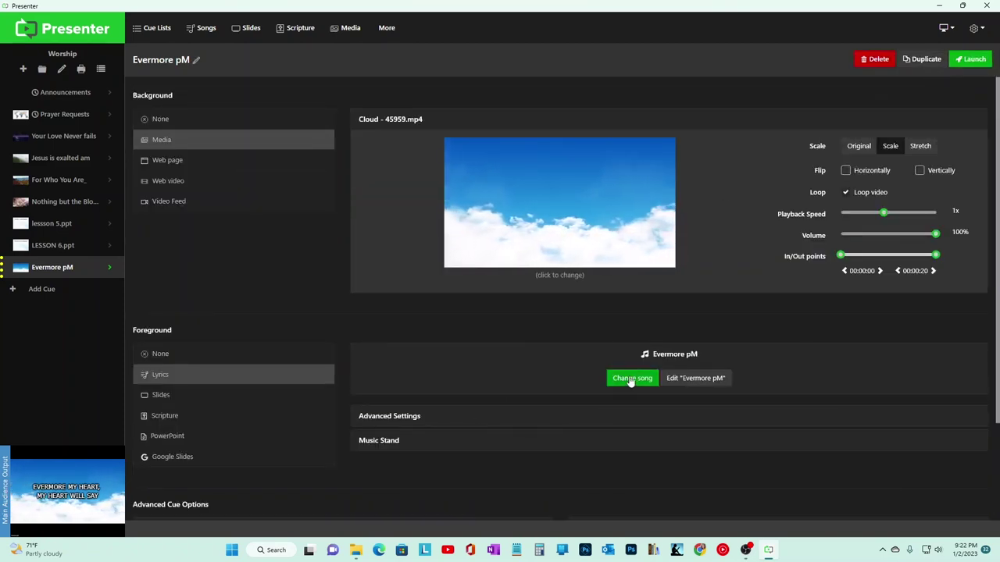
{"action": "left_click", "coordinate": [713, 379]}
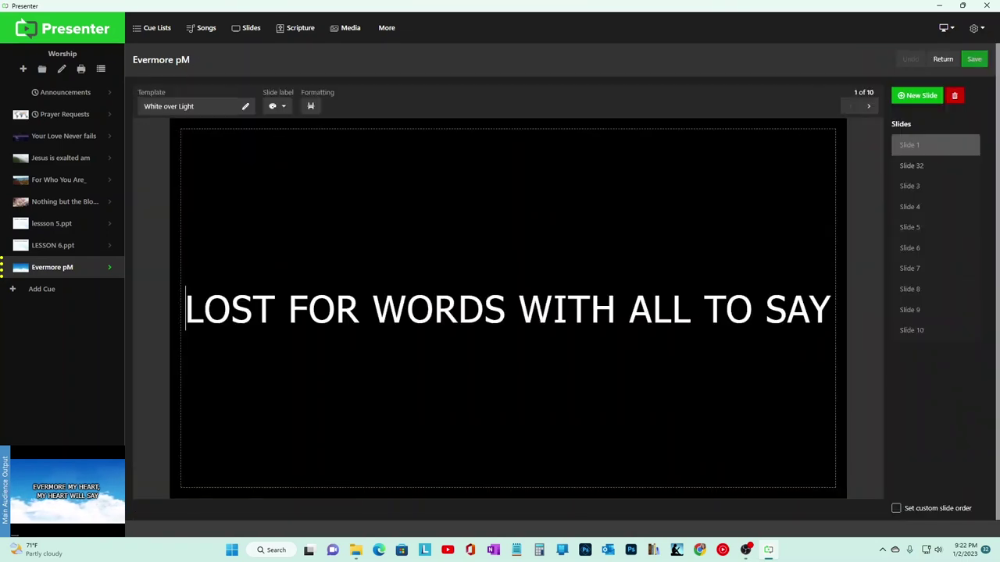
{"action": "left_click", "coordinate": [925, 172]}
{"action": "left_click", "coordinate": [928, 188]}
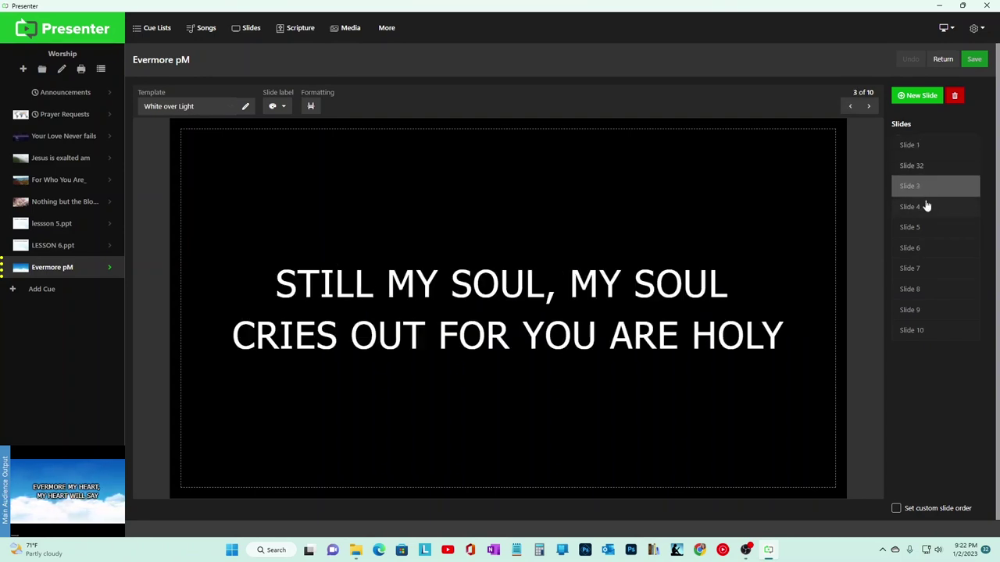
{"action": "left_click", "coordinate": [925, 208]}
{"action": "left_click", "coordinate": [925, 231]}
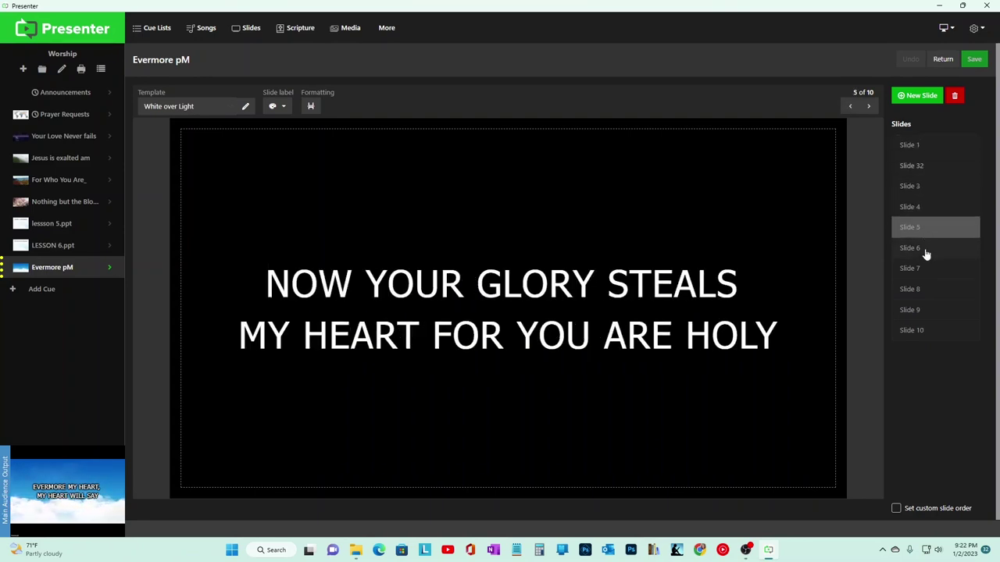
{"action": "left_click", "coordinate": [927, 251]}
{"action": "left_click", "coordinate": [929, 274]}
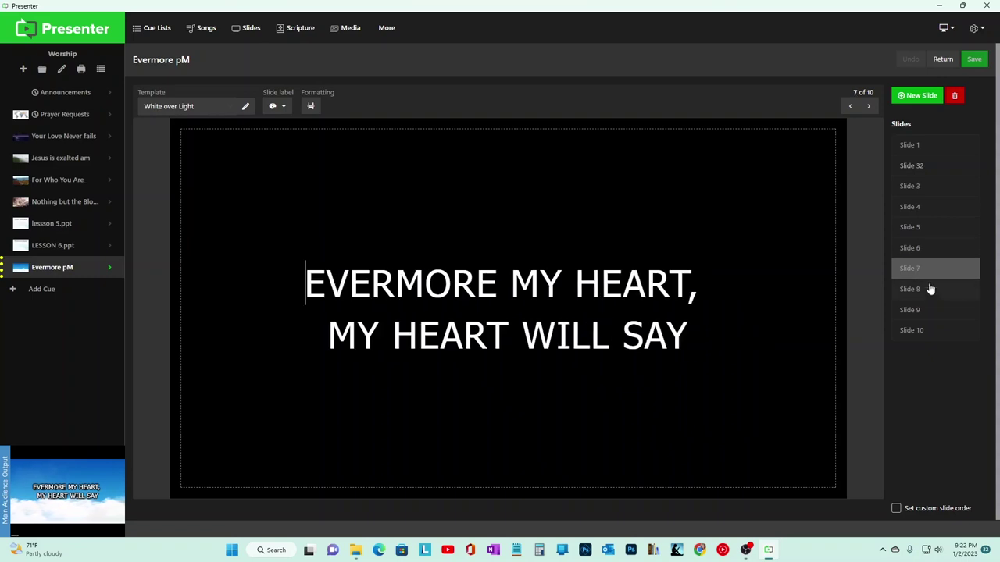
{"action": "left_click", "coordinate": [931, 290]}
{"action": "left_click", "coordinate": [943, 310]}
{"action": "left_click", "coordinate": [944, 335]}
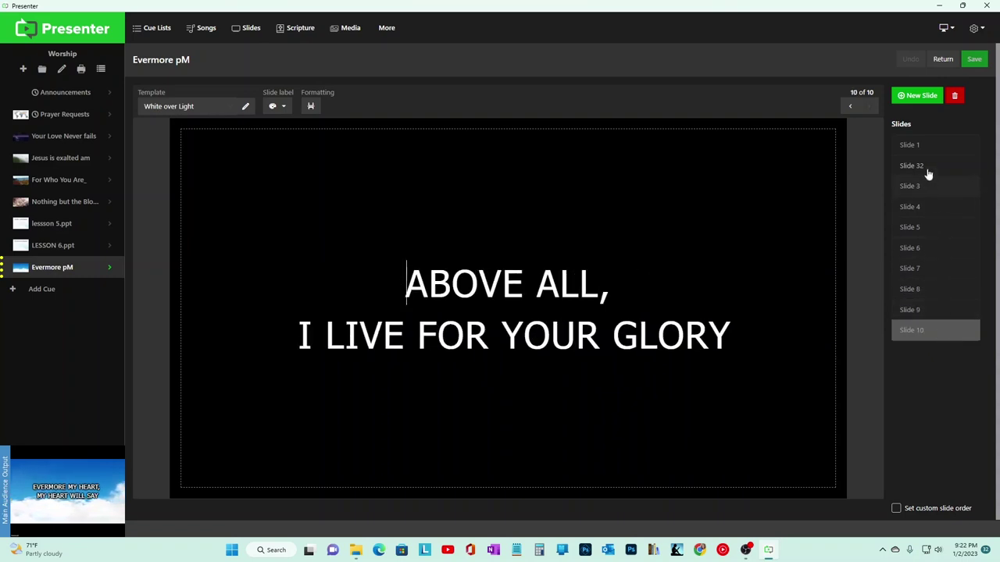
Step: Break Slide 1's lyric into two lines before "WITH ALL TO SAY" and save the Evermore pM song
{"action": "left_click", "coordinate": [920, 146]}
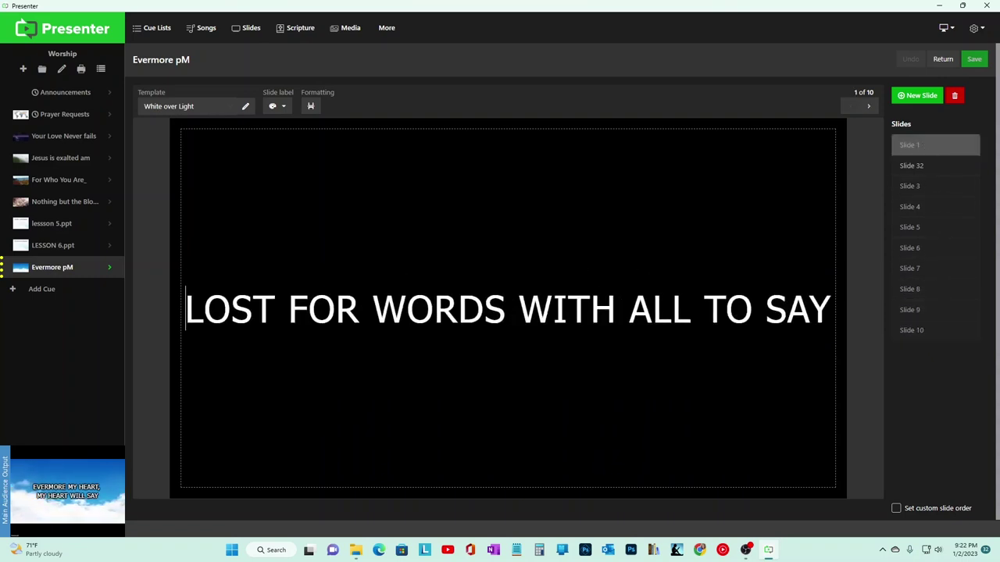
{"action": "left_click", "coordinate": [518, 310]}
{"action": "key", "text": "Return"}
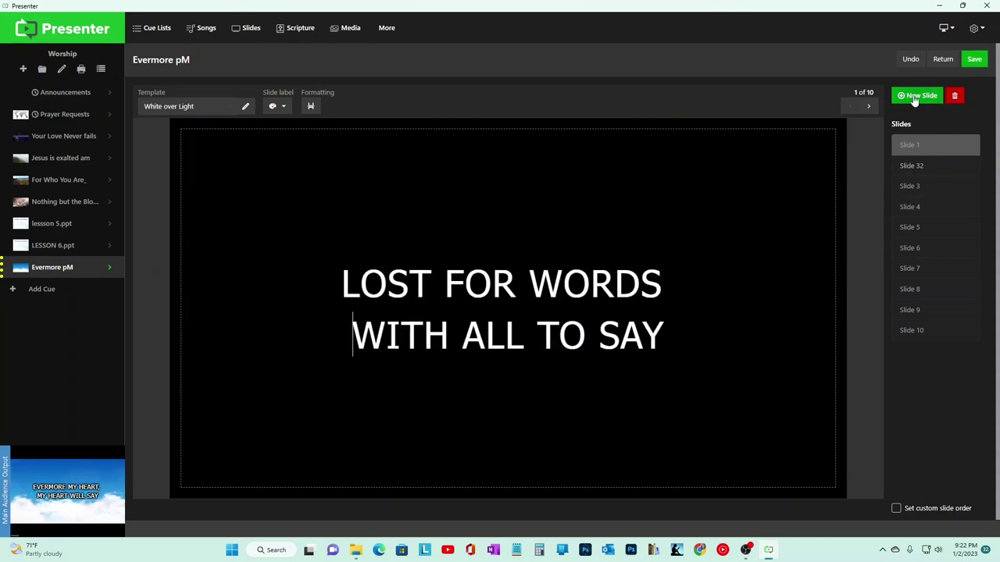
{"action": "left_click", "coordinate": [974, 60]}
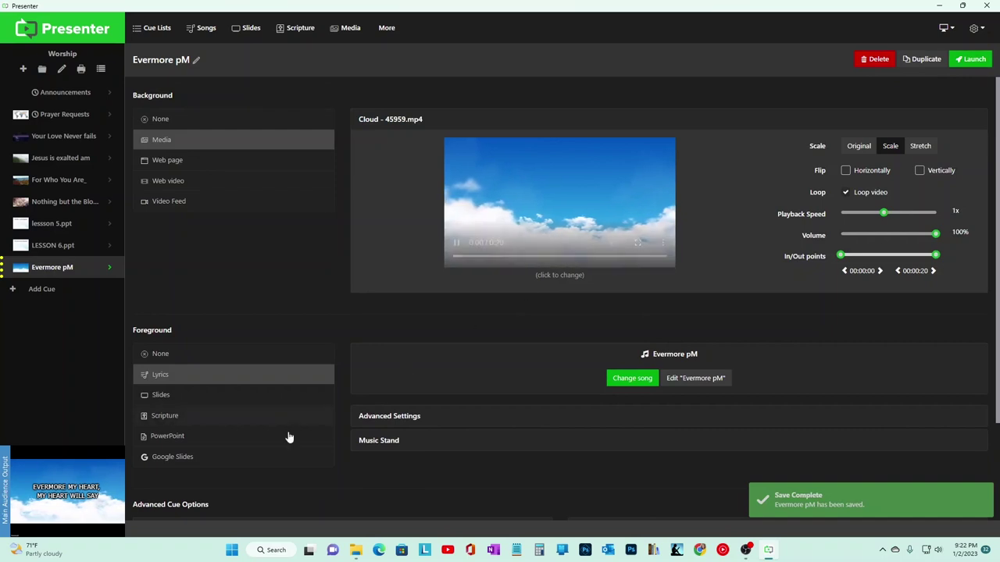
Step: Relaunch the Evermore pM cue and present its lyric slides from Lost for Words through Still My Soul
{"action": "left_click", "coordinate": [969, 60]}
{"action": "left_click", "coordinate": [393, 230]}
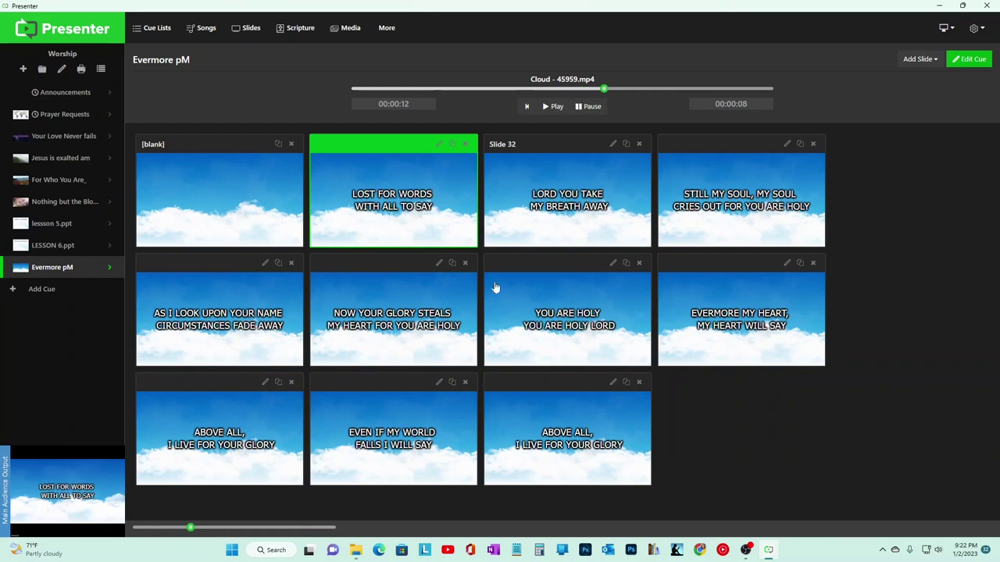
{"action": "left_click", "coordinate": [615, 220]}
{"action": "left_click", "coordinate": [689, 208]}
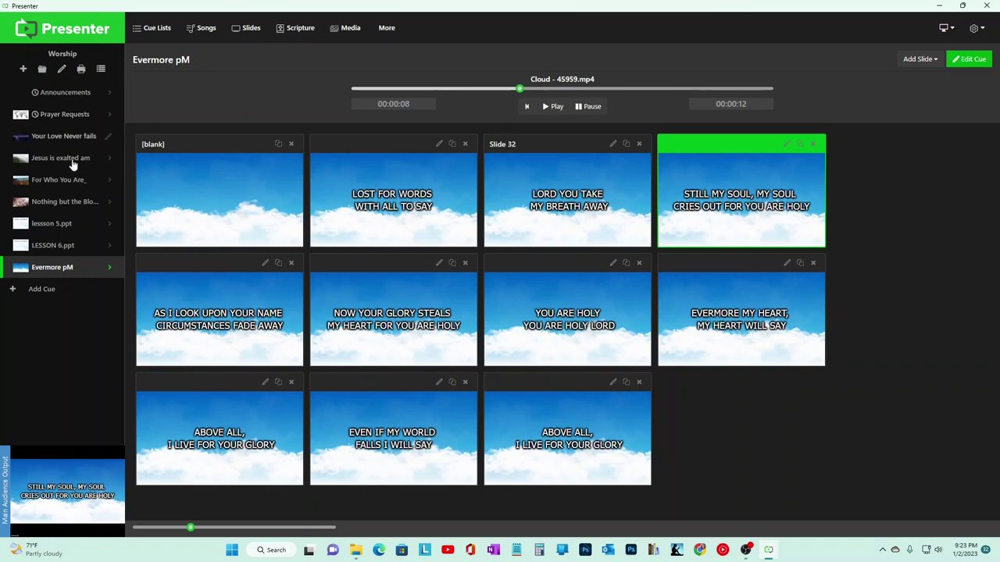
Step: Open the Jan 1 Sunday AM Sermon & Scriptures cue list and present all four Sermon Title slides, returning to Moving God's Hand
{"action": "left_click", "coordinate": [58, 29]}
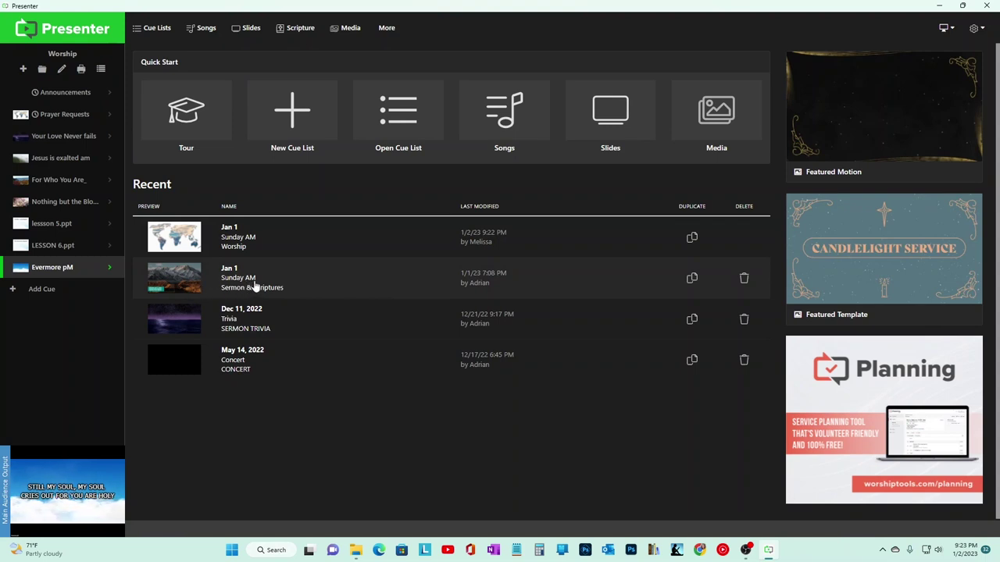
{"action": "left_click", "coordinate": [283, 288]}
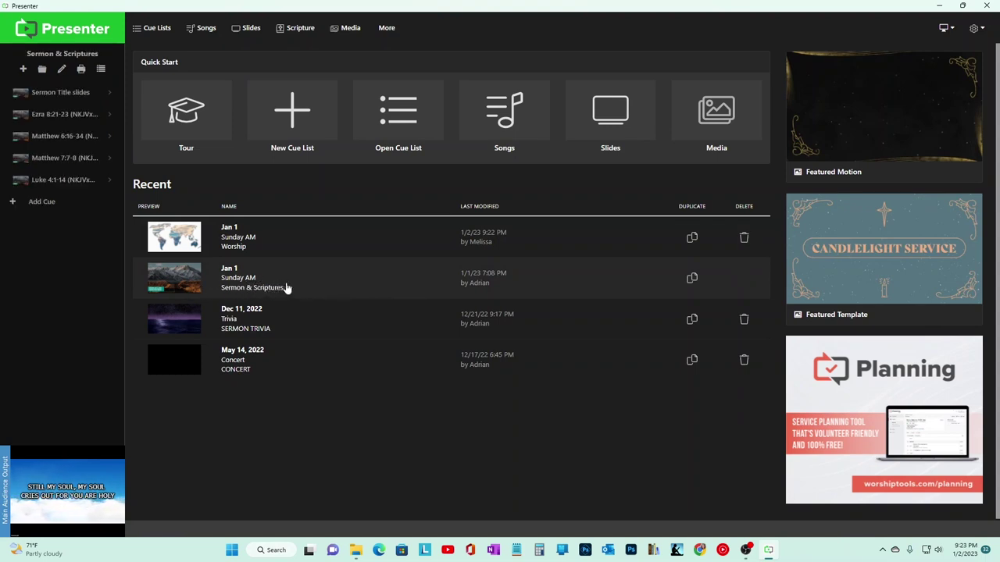
{"action": "left_click", "coordinate": [56, 96]}
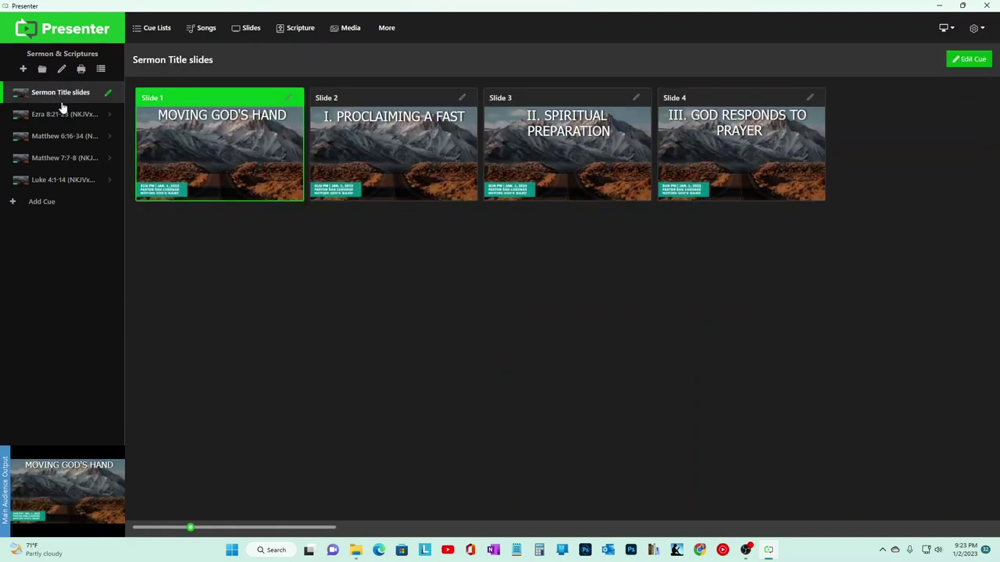
{"action": "left_click", "coordinate": [387, 160]}
{"action": "key", "text": "Right"}
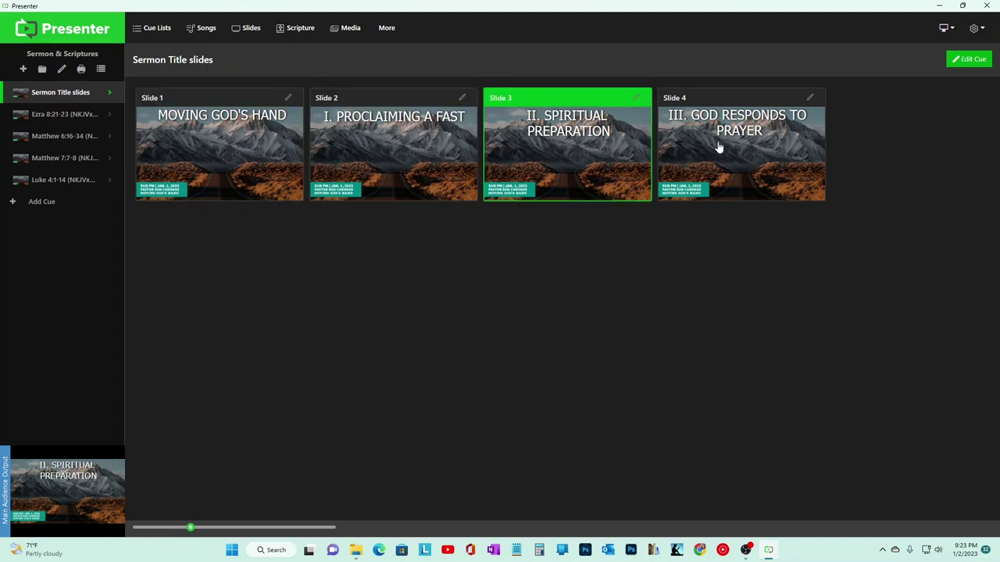
{"action": "key", "text": "Right"}
{"action": "key", "text": "Right"}
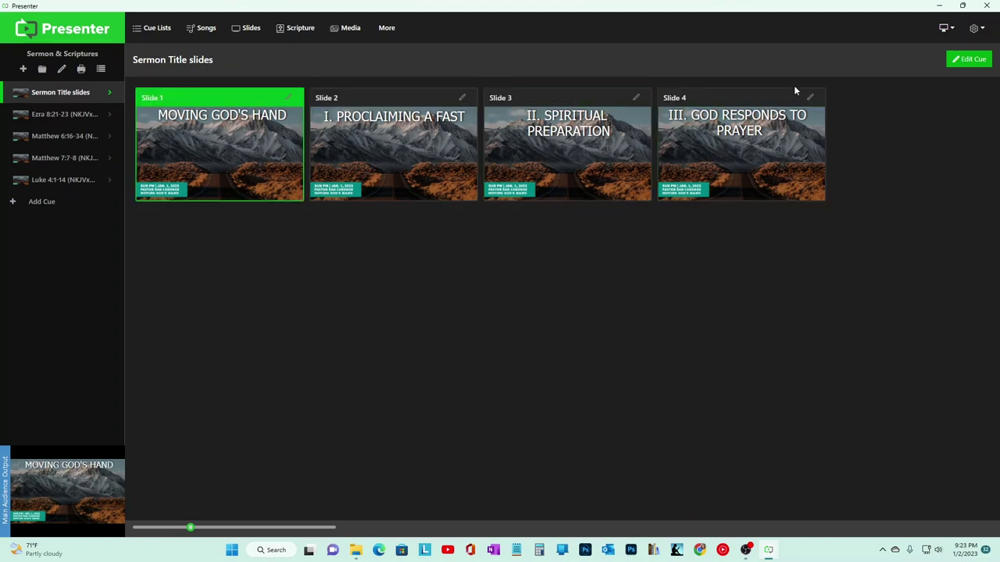
Step: Edit the Sermon Title slides cue and open its presentation in the slide editor
{"action": "left_click", "coordinate": [969, 59]}
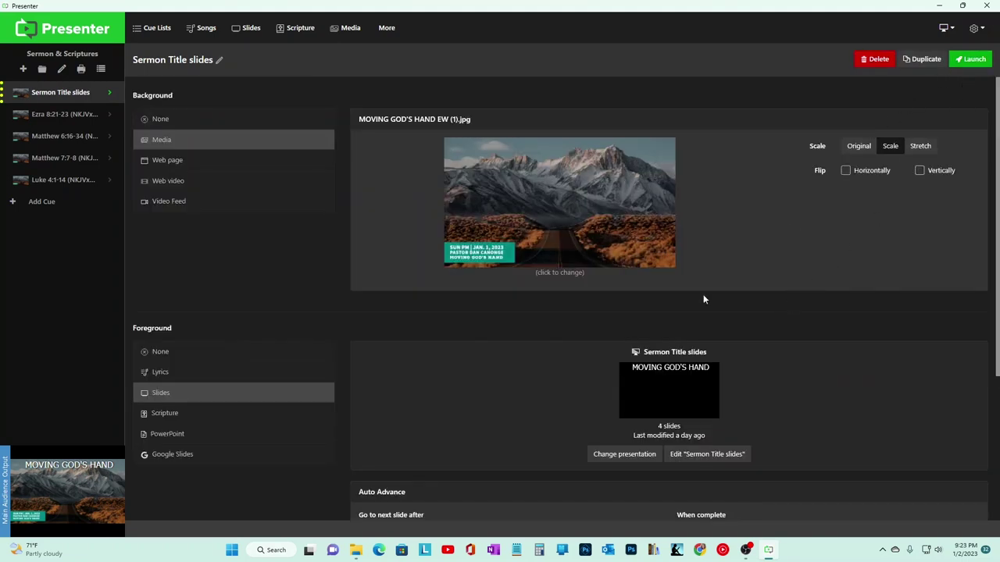
{"action": "scroll", "coordinate": [789, 385], "scroll_direction": "down", "scroll_amount": 1}
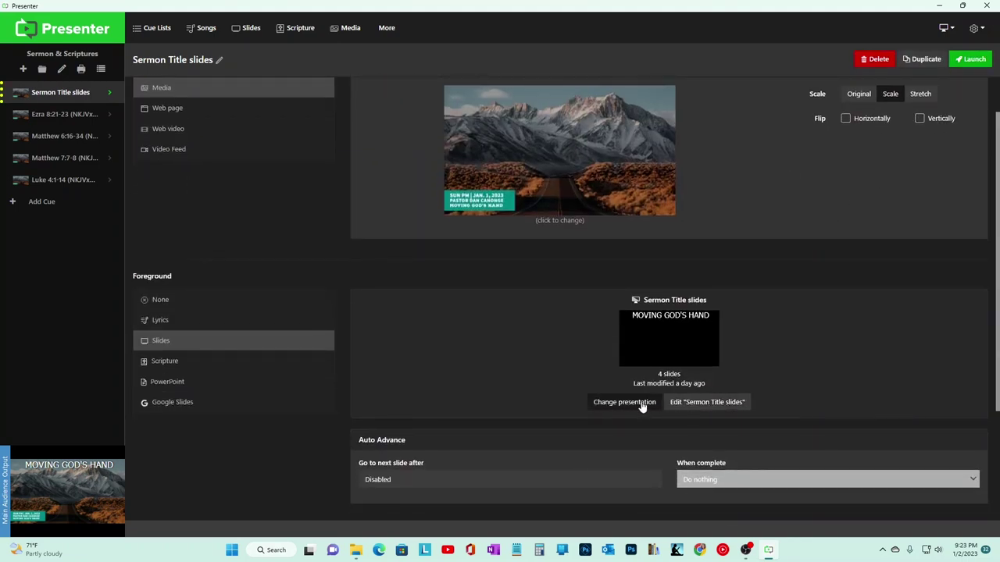
{"action": "left_click", "coordinate": [716, 407]}
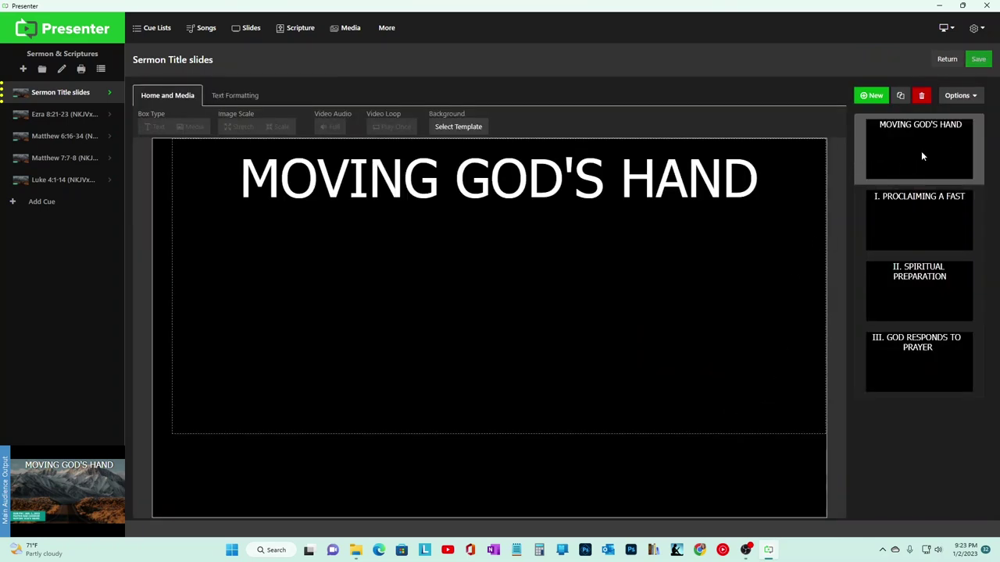
Step: Review the three sermon point slides in the slide editor and relaunch the Sermon Title slides cue
{"action": "left_click", "coordinate": [915, 196]}
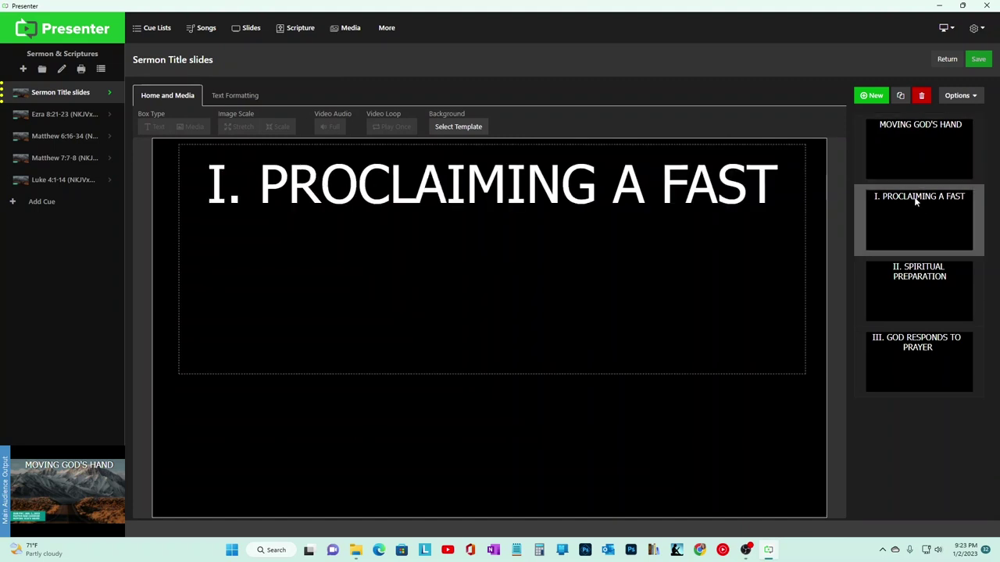
{"action": "left_click", "coordinate": [934, 293]}
{"action": "left_click", "coordinate": [932, 355]}
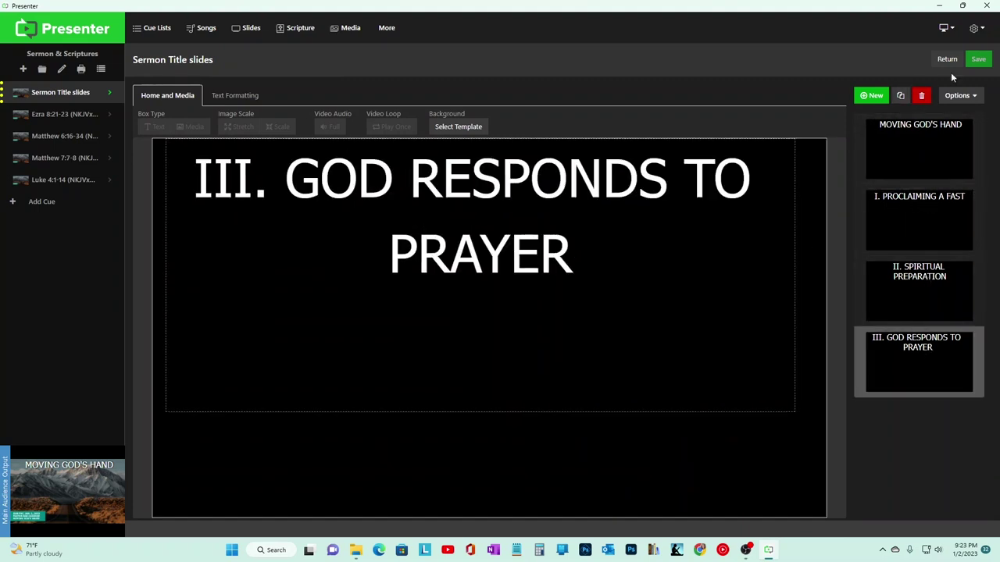
{"action": "left_click", "coordinate": [51, 93]}
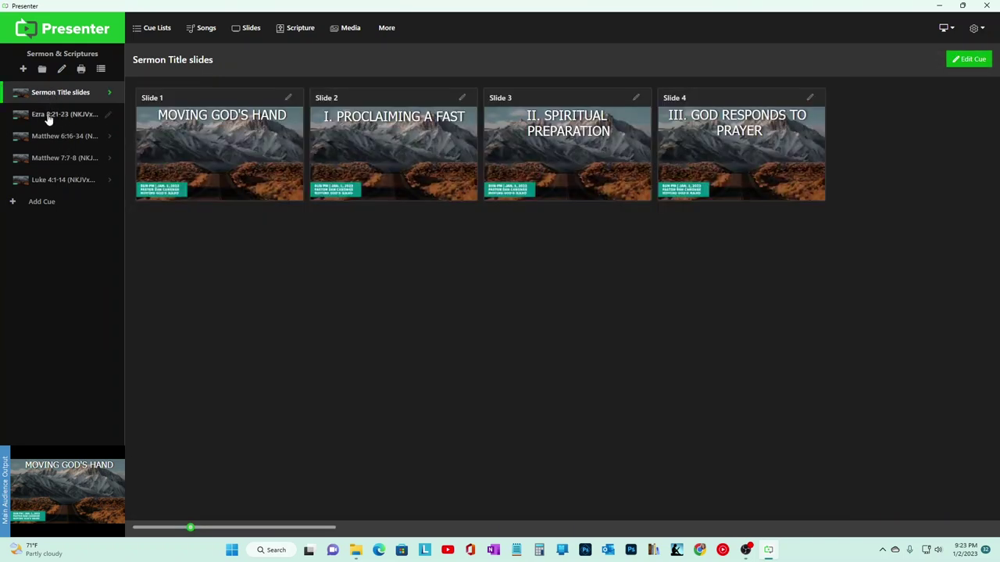
Step: Launch the Ezra 8:21-23 cue, open it for editing and change its scripture book to Psalms
{"action": "left_click", "coordinate": [49, 118]}
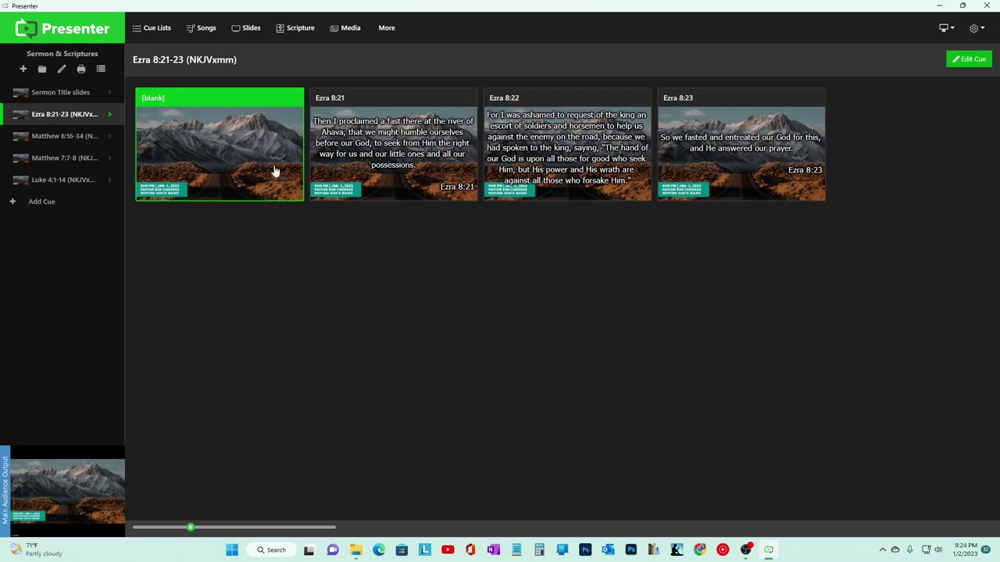
{"action": "left_click", "coordinate": [969, 60]}
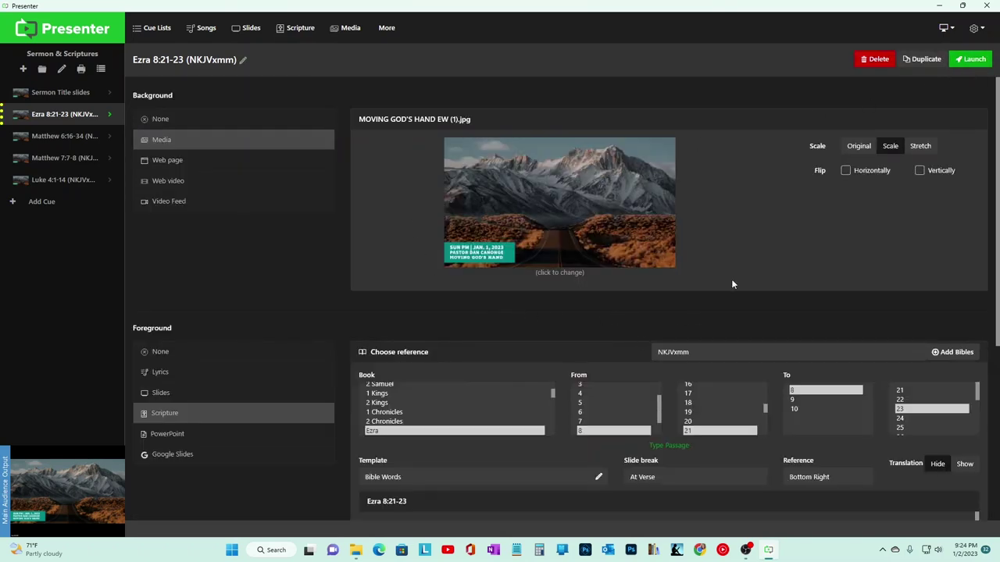
{"action": "scroll", "coordinate": [735, 258], "scroll_direction": "down", "scroll_amount": 2}
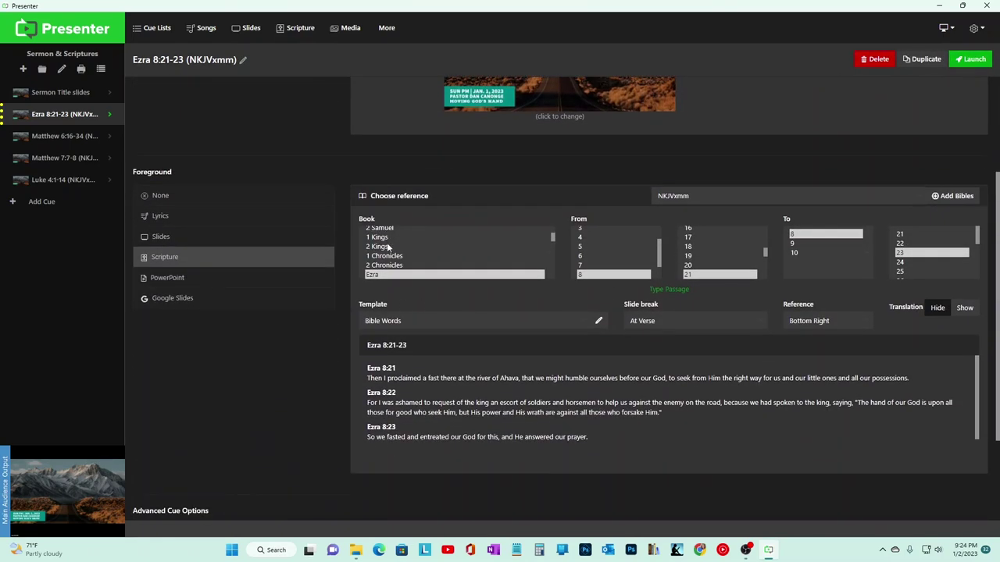
{"action": "mouse_move", "coordinate": [554, 236]}
{"action": "left_mouse_down"}
{"action": "mouse_move", "coordinate": [554, 264]}
{"action": "mouse_move", "coordinate": [555, 240]}
{"action": "left_mouse_up"}
{"action": "scroll", "coordinate": [496, 251], "scroll_direction": "up", "scroll_amount": 1}
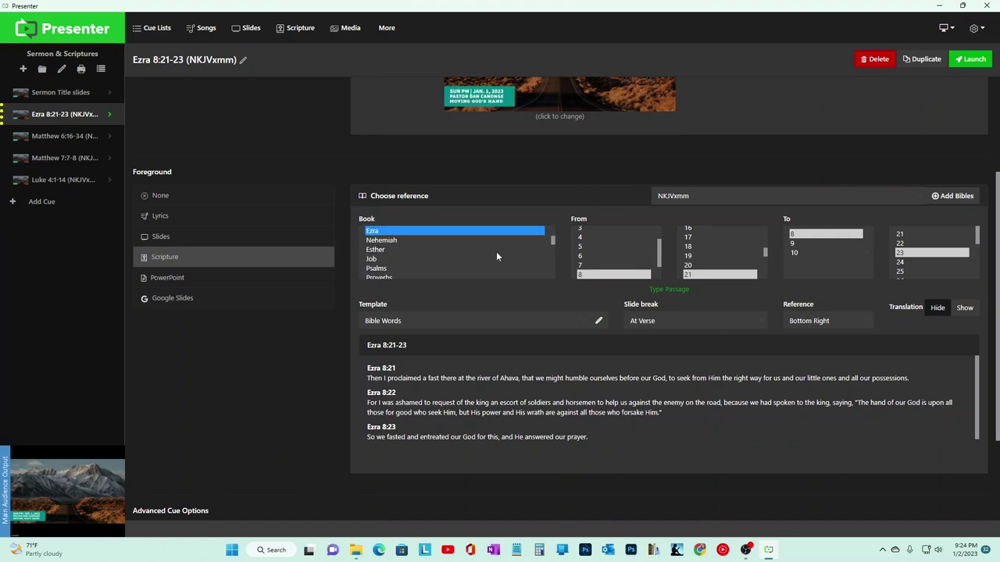
{"action": "left_click", "coordinate": [453, 271]}
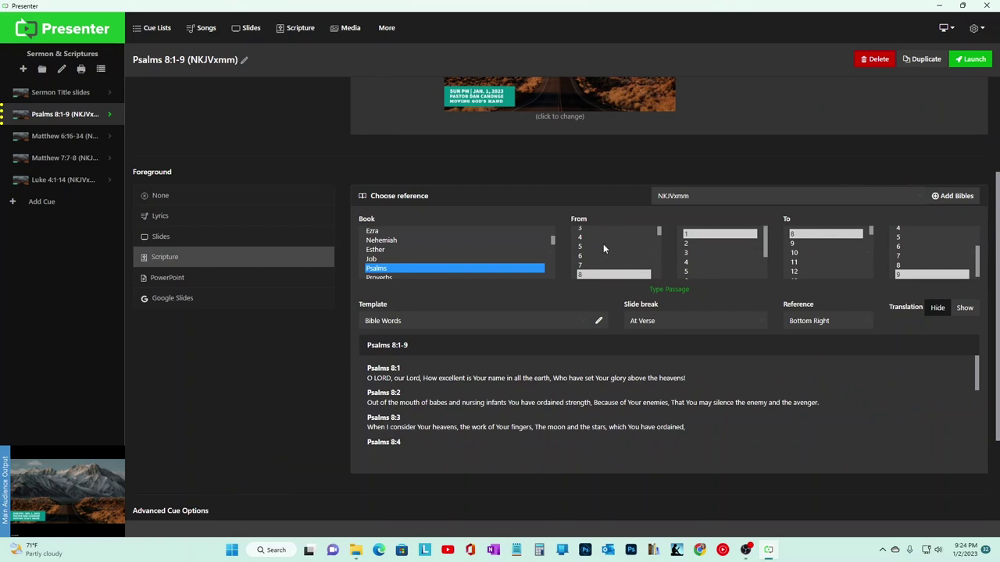
Step: Set the start of the Psalms passage to chapter 3, verse 3
{"action": "scroll", "coordinate": [606, 242], "scroll_direction": "up", "scroll_amount": 1}
{"action": "left_click", "coordinate": [586, 251]}
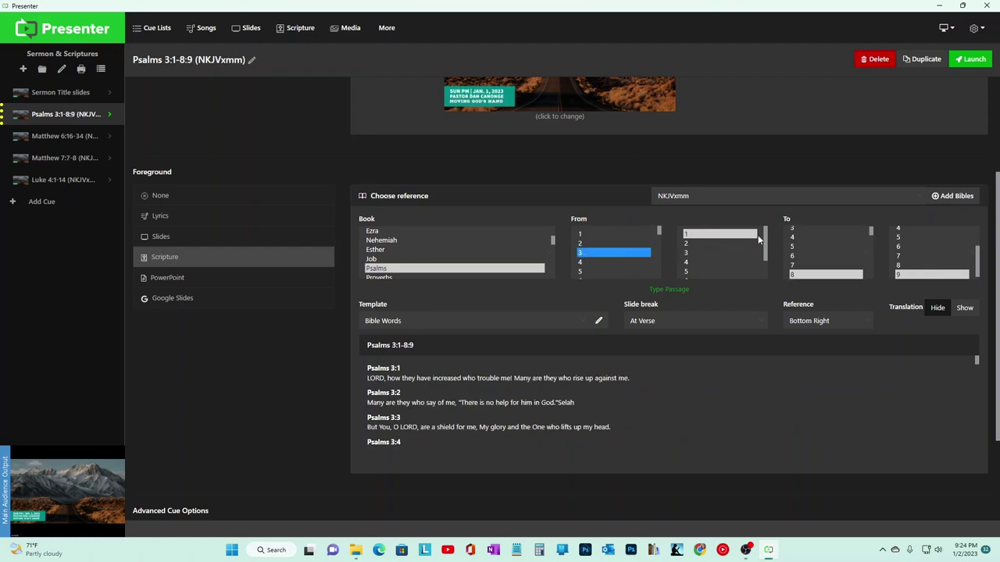
{"action": "left_click_drag", "start_coordinate": [765, 237], "coordinate": [742, 251]}
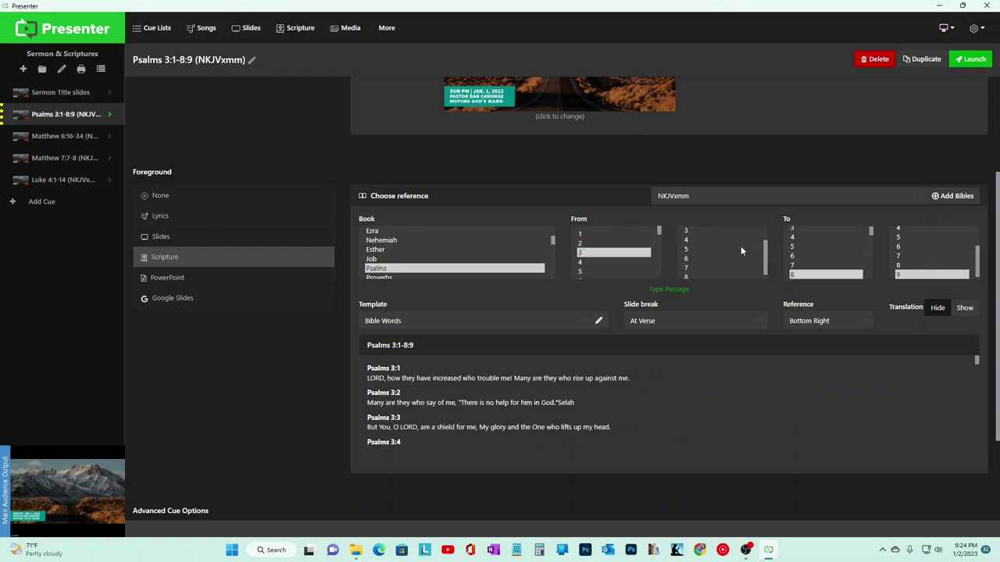
{"action": "left_click", "coordinate": [690, 232]}
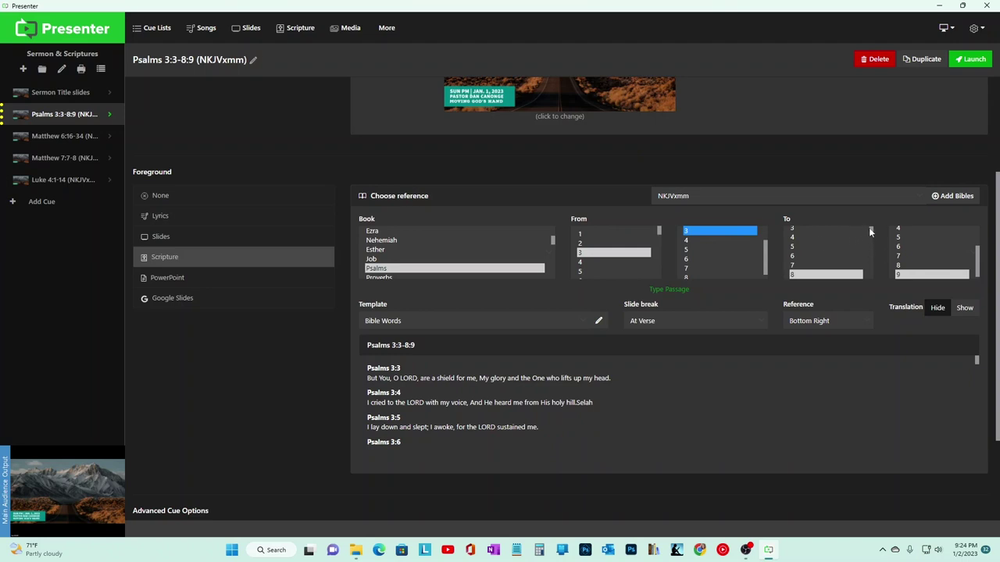
Step: Set the end of the Psalms passage to chapter 3, verse 8, and launch the cue
{"action": "left_click_drag", "start_coordinate": [871, 229], "coordinate": [873, 225]}
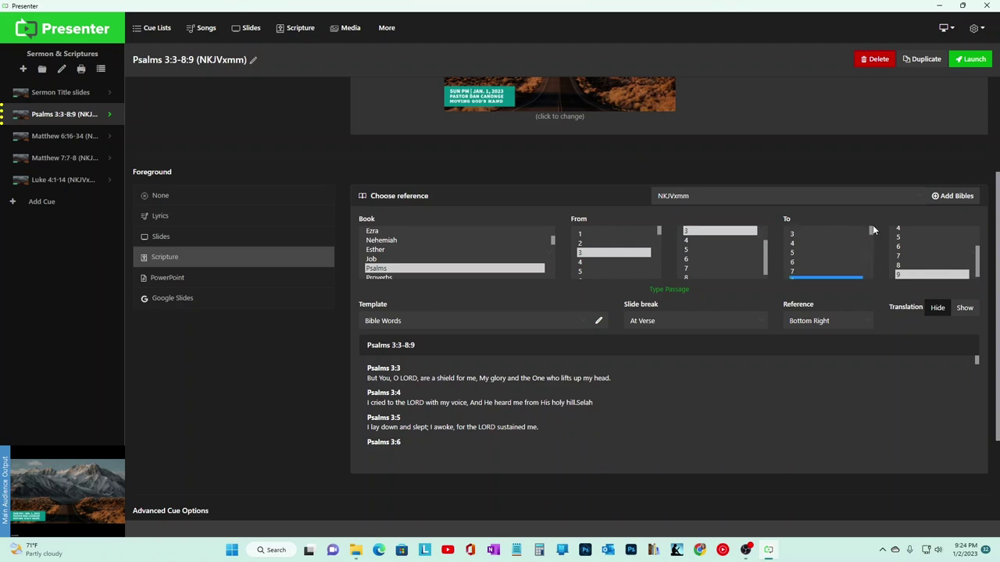
{"action": "left_click", "coordinate": [797, 234]}
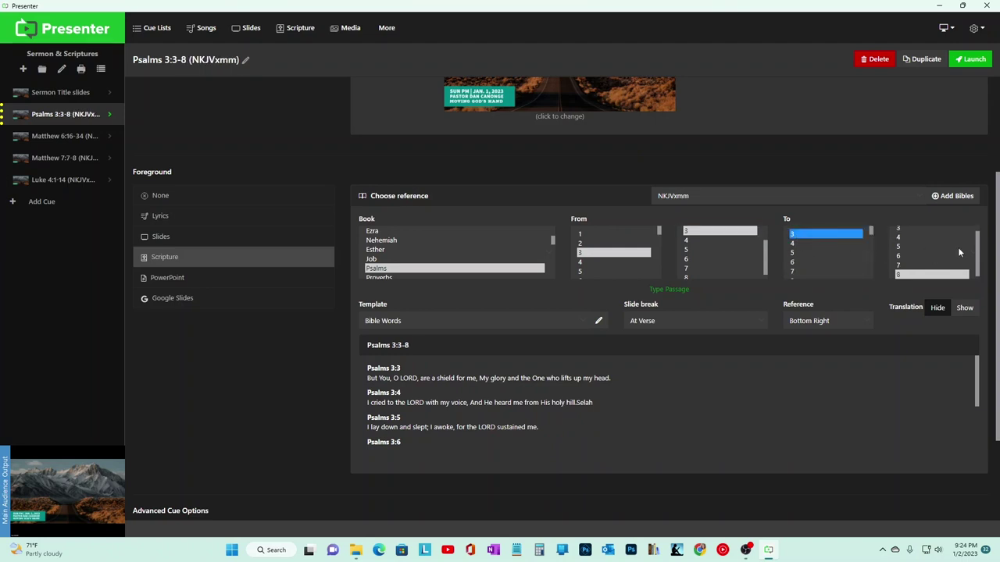
{"action": "left_click", "coordinate": [916, 276]}
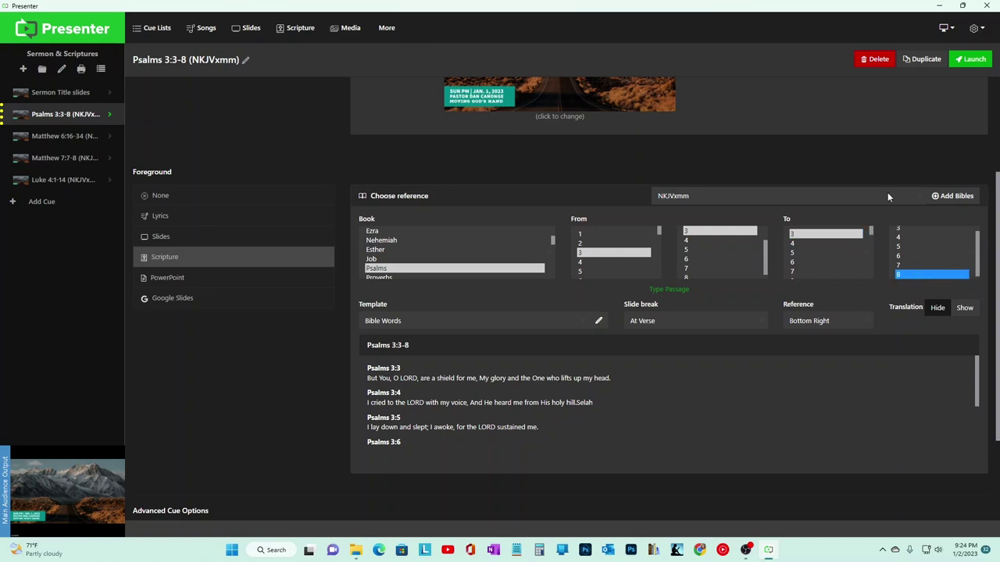
{"action": "left_click", "coordinate": [971, 60]}
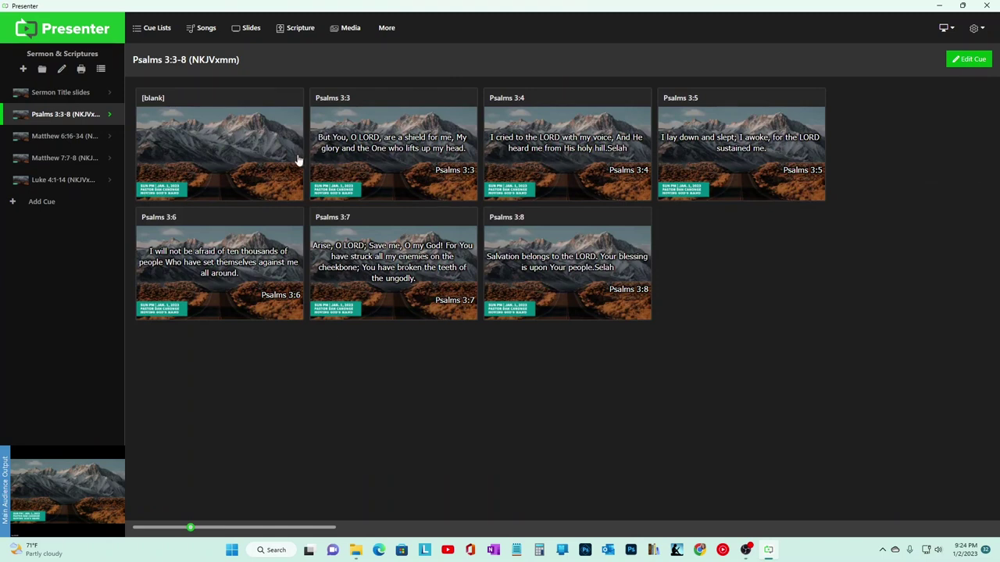
Step: Present the Psalms 3:3-8 slides in order, from the blank slide through Psalms 3:8
{"action": "left_click", "coordinate": [239, 161]}
{"action": "left_click", "coordinate": [369, 170]}
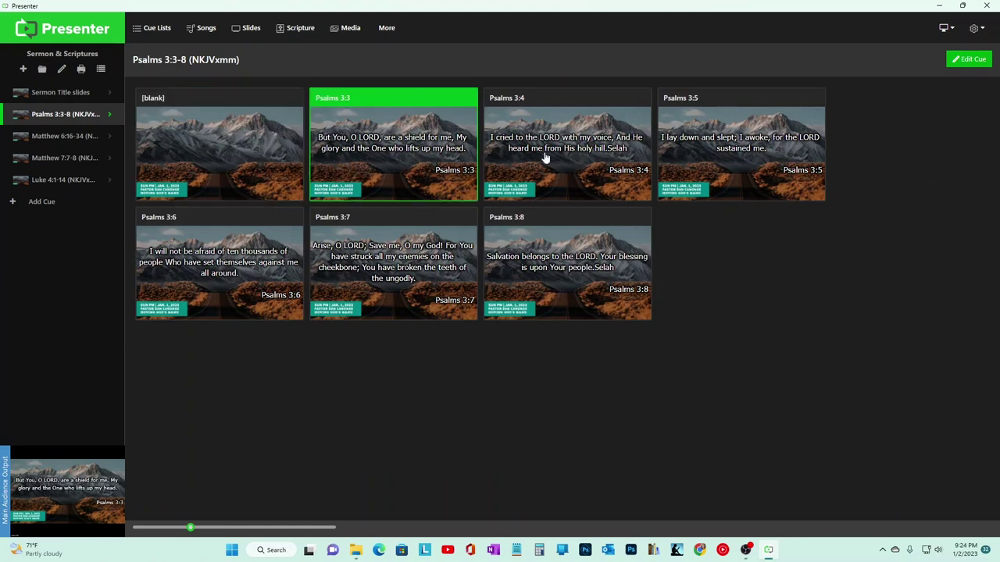
{"action": "left_click", "coordinate": [570, 149]}
{"action": "left_click", "coordinate": [732, 140]}
{"action": "left_click", "coordinate": [229, 290]}
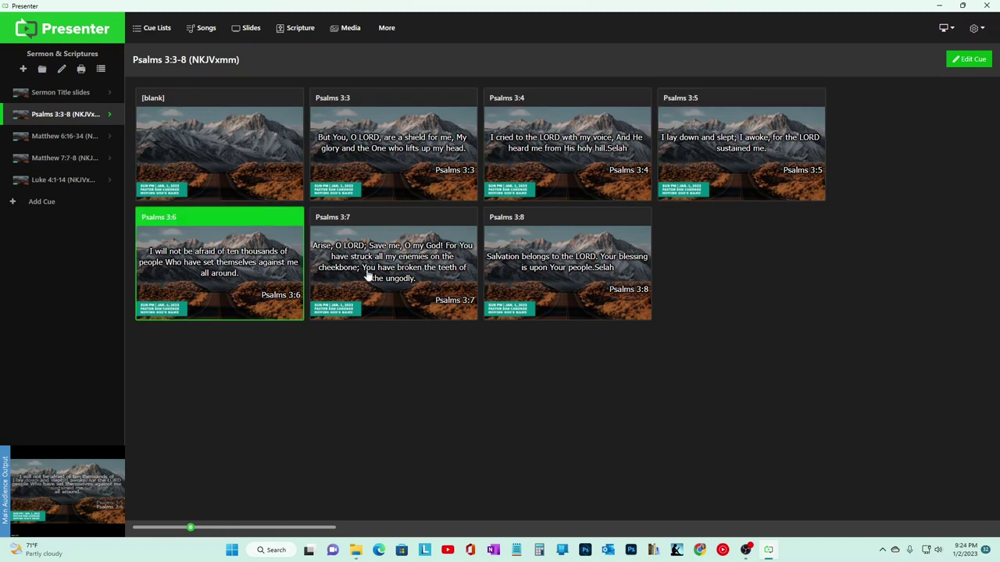
{"action": "left_click", "coordinate": [367, 278]}
{"action": "left_click", "coordinate": [547, 266]}
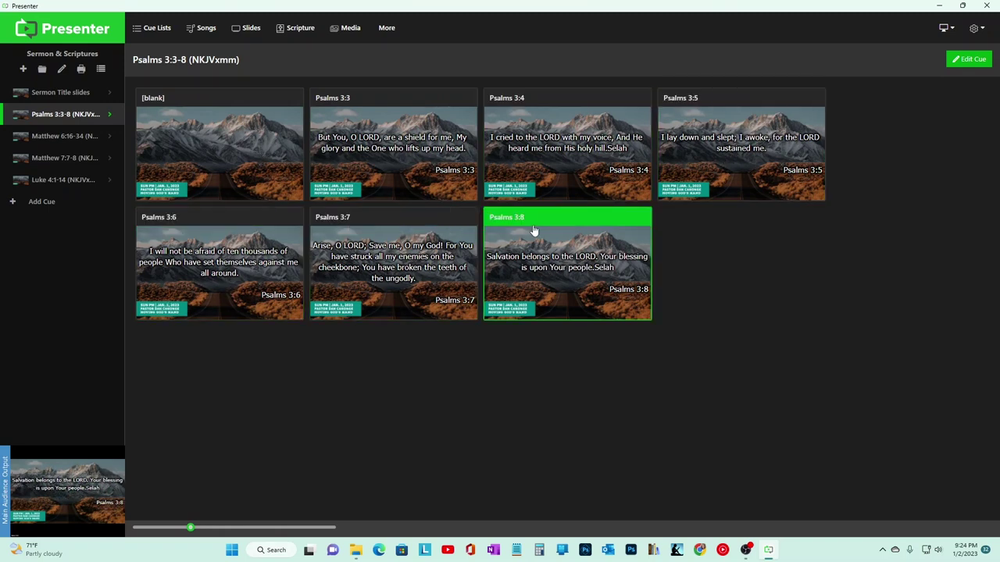
Step: Present the Psalms verses a second time, from Psalms 3:3 through Psalms 3:8
{"action": "left_click", "coordinate": [399, 187]}
{"action": "left_click", "coordinate": [578, 171]}
{"action": "left_click", "coordinate": [734, 168]}
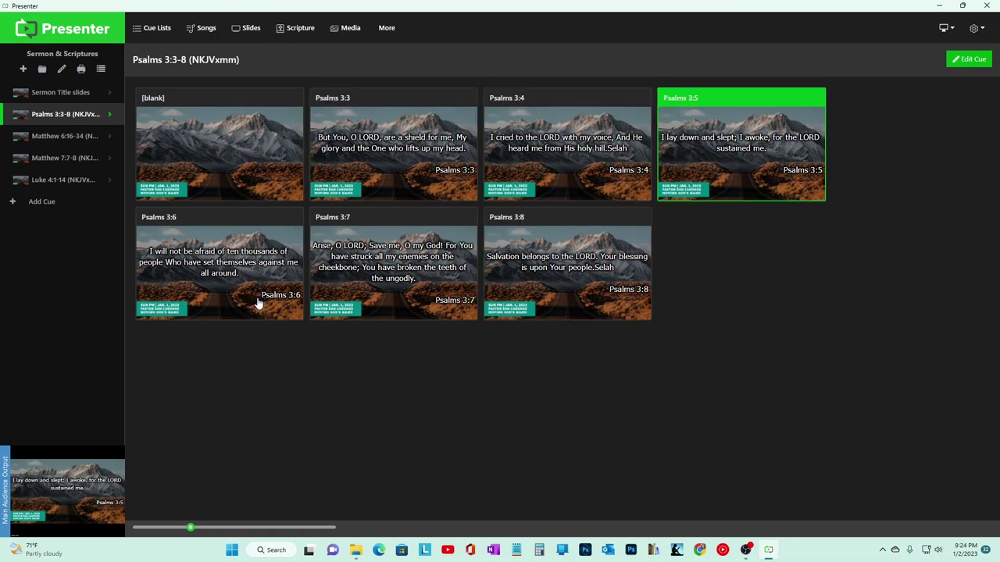
{"action": "left_click", "coordinate": [257, 301]}
{"action": "left_click", "coordinate": [426, 297]}
{"action": "left_click", "coordinate": [563, 285]}
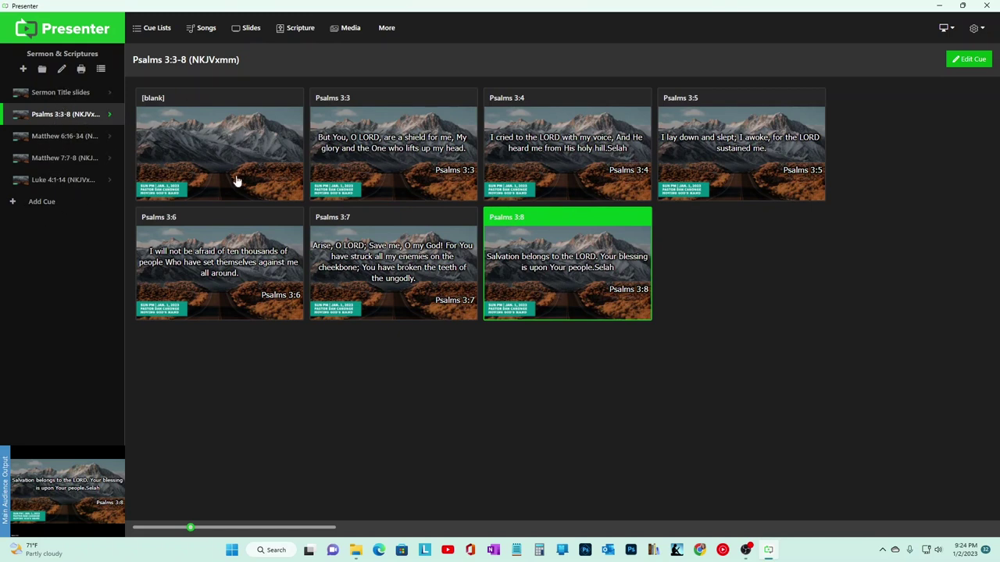
Step: Launch the Matthew 6:16-34 cue, look over its slides and present verses 6:16 through 6:18
{"action": "left_click", "coordinate": [75, 137]}
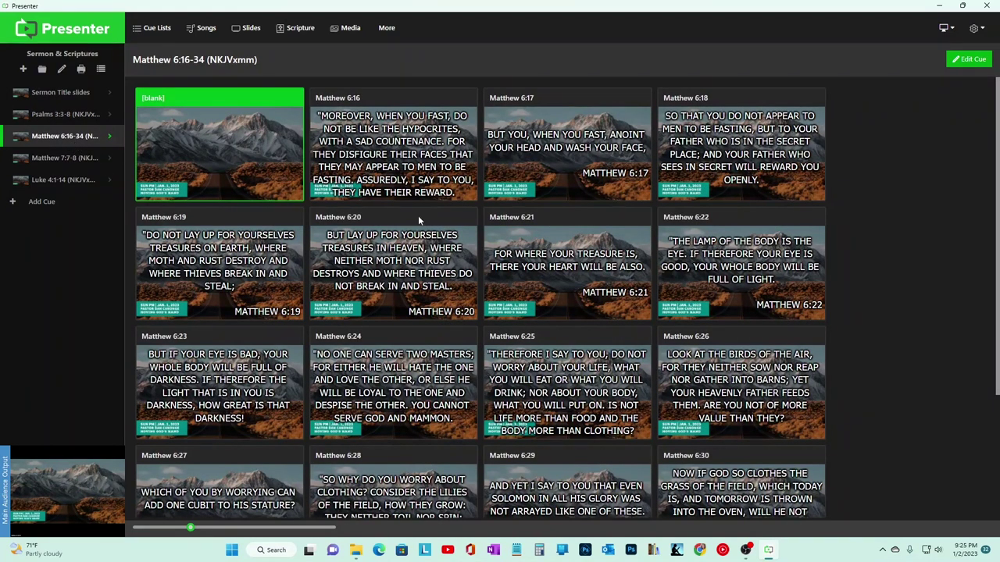
{"action": "scroll", "coordinate": [425, 222], "scroll_direction": "down", "scroll_amount": 3}
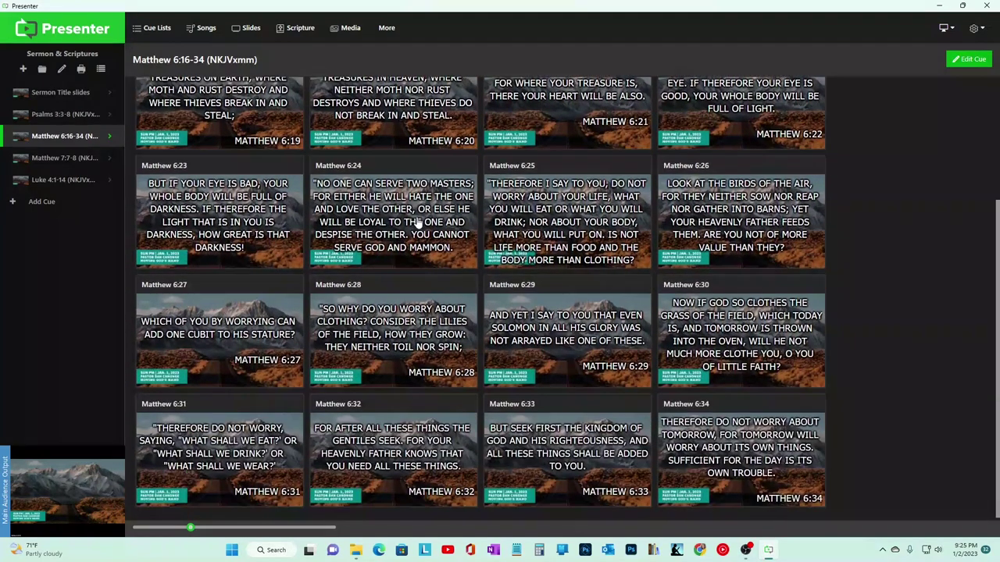
{"action": "scroll", "coordinate": [670, 322], "scroll_direction": "up", "scroll_amount": 3}
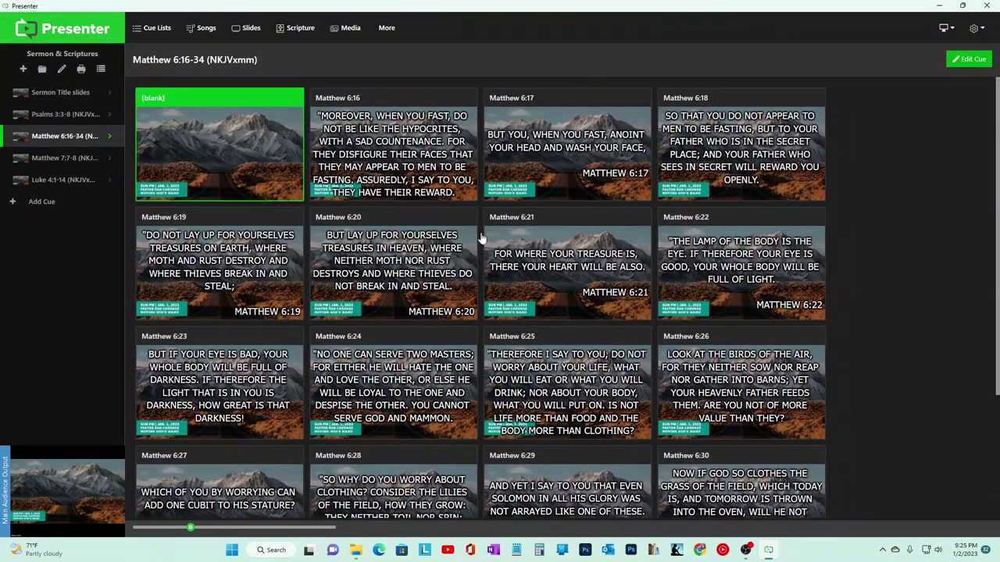
{"action": "left_click", "coordinate": [384, 166]}
{"action": "left_click", "coordinate": [560, 169]}
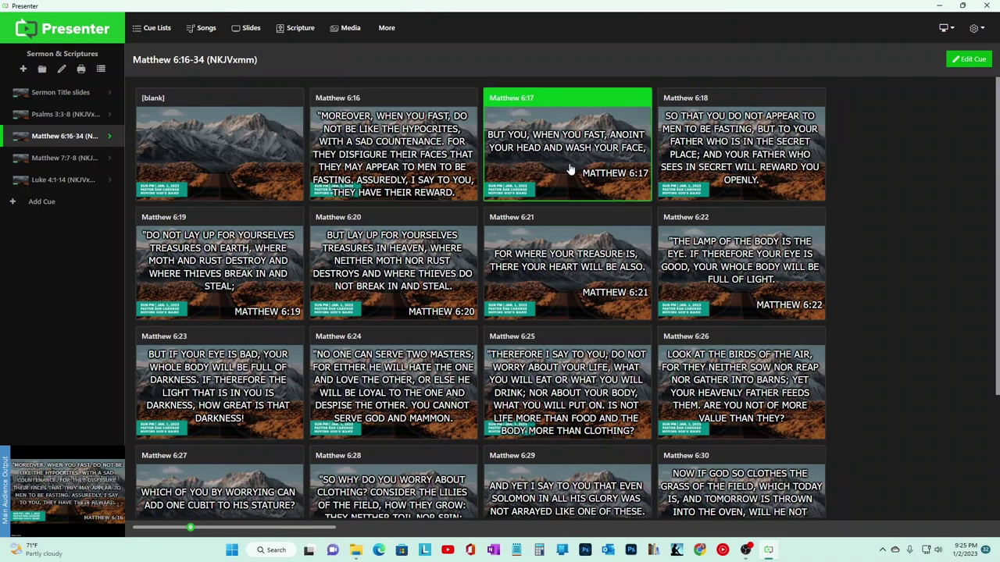
{"action": "left_click", "coordinate": [703, 163]}
Step: Present Matthew 6:22 back through 6:19, repeat 6:20 and 6:19, and finish on 6:21
{"action": "left_click", "coordinate": [734, 246]}
{"action": "left_click", "coordinate": [566, 266]}
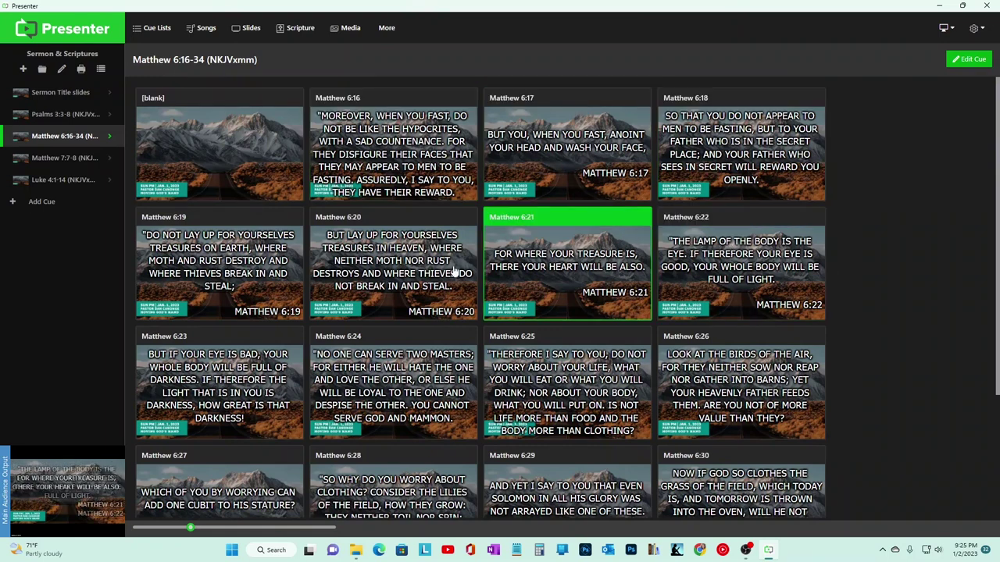
{"action": "left_click", "coordinate": [391, 269]}
{"action": "left_click", "coordinate": [273, 273]}
{"action": "left_click", "coordinate": [409, 275]}
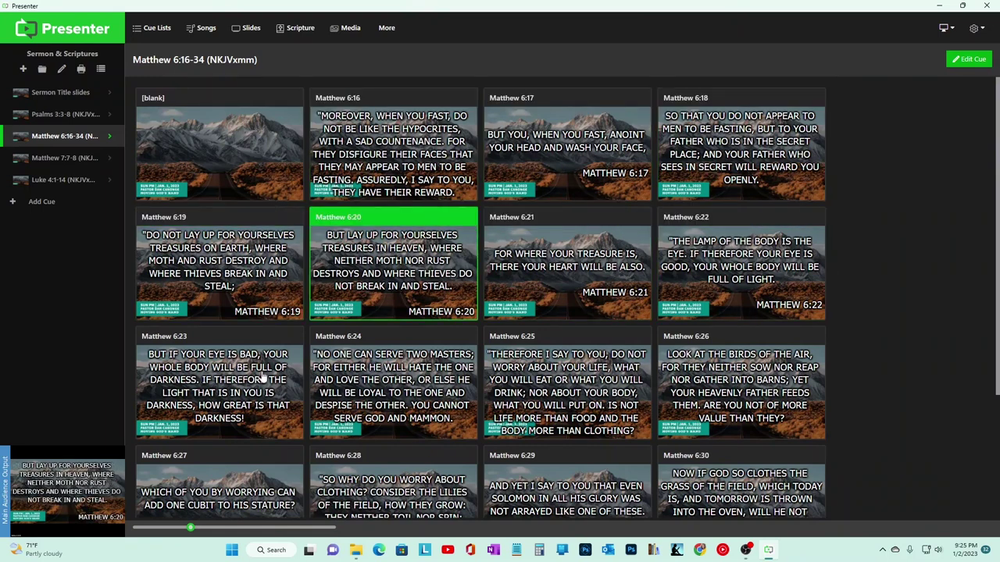
{"action": "left_click", "coordinate": [266, 272]}
{"action": "left_click", "coordinate": [537, 288]}
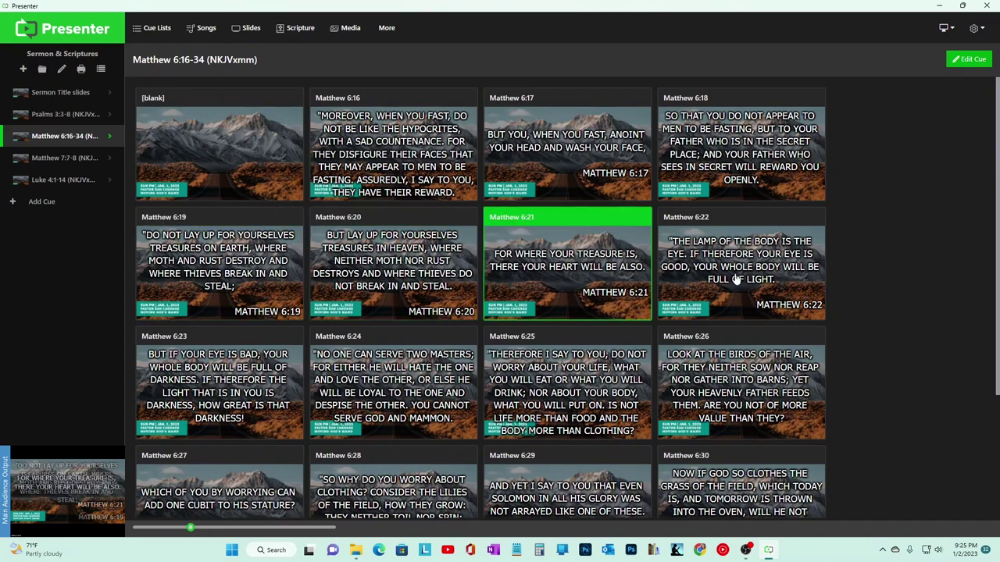
Step: Present the Matthew slides in order from 6:22 through 6:30
{"action": "left_click", "coordinate": [719, 266]}
{"action": "left_click", "coordinate": [253, 388]}
{"action": "left_click", "coordinate": [394, 387]}
{"action": "left_click", "coordinate": [566, 387]}
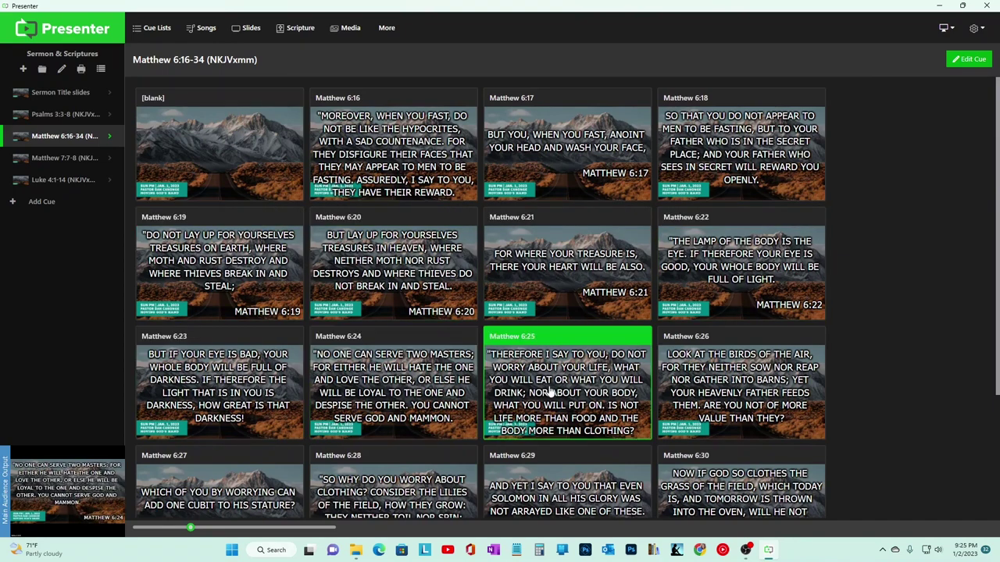
{"action": "scroll", "coordinate": [703, 375], "scroll_direction": "down", "scroll_amount": 1}
{"action": "left_click", "coordinate": [712, 289]}
{"action": "left_click", "coordinate": [215, 426]}
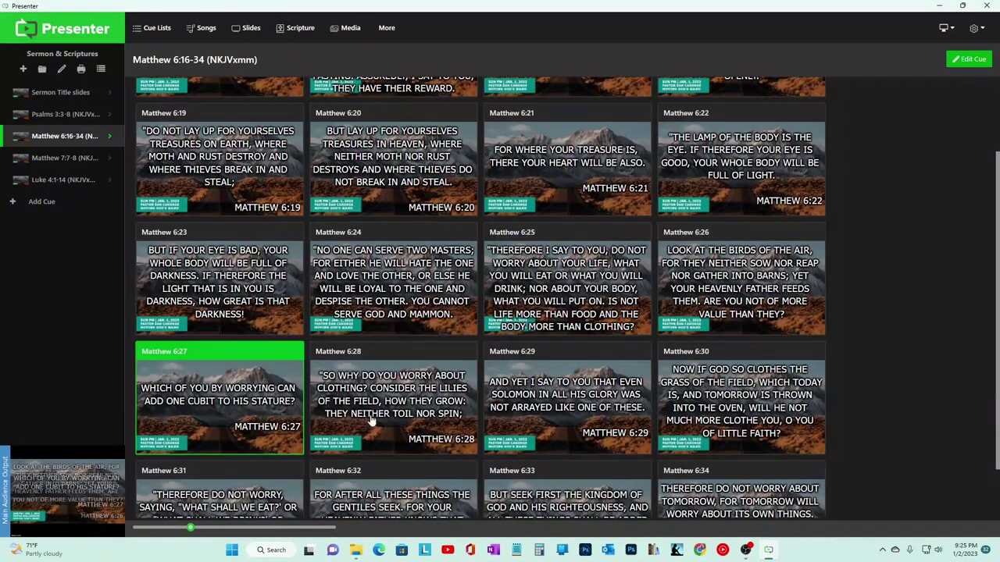
{"action": "left_click", "coordinate": [394, 399]}
{"action": "left_click", "coordinate": [566, 398]}
{"action": "left_click", "coordinate": [682, 396]}
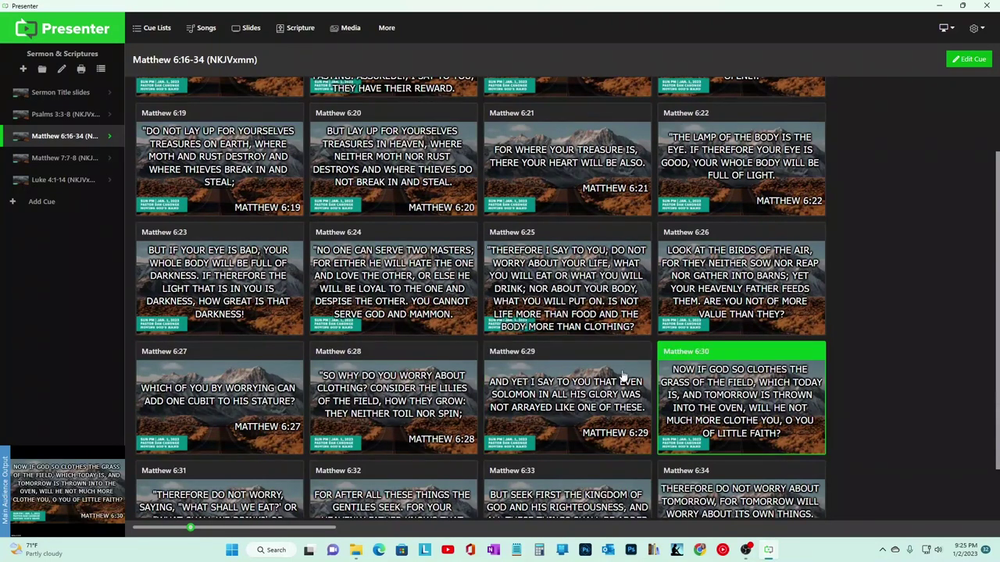
{"action": "scroll", "coordinate": [509, 268], "scroll_direction": "up", "scroll_amount": 1}
Step: Launch the Matthew 7:7-8 cue and present both of its verse slides
{"action": "left_click", "coordinate": [74, 160]}
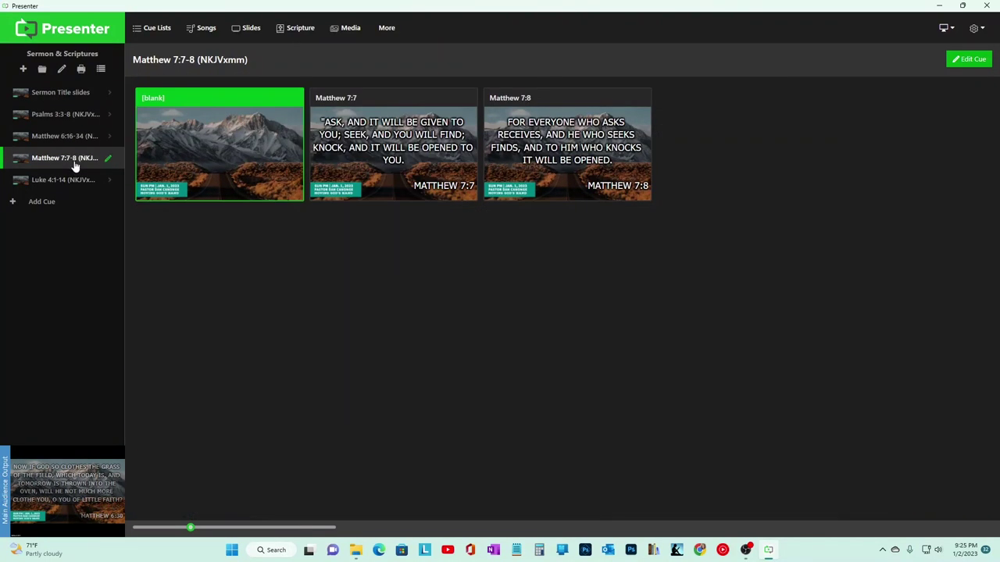
{"action": "left_click", "coordinate": [397, 162]}
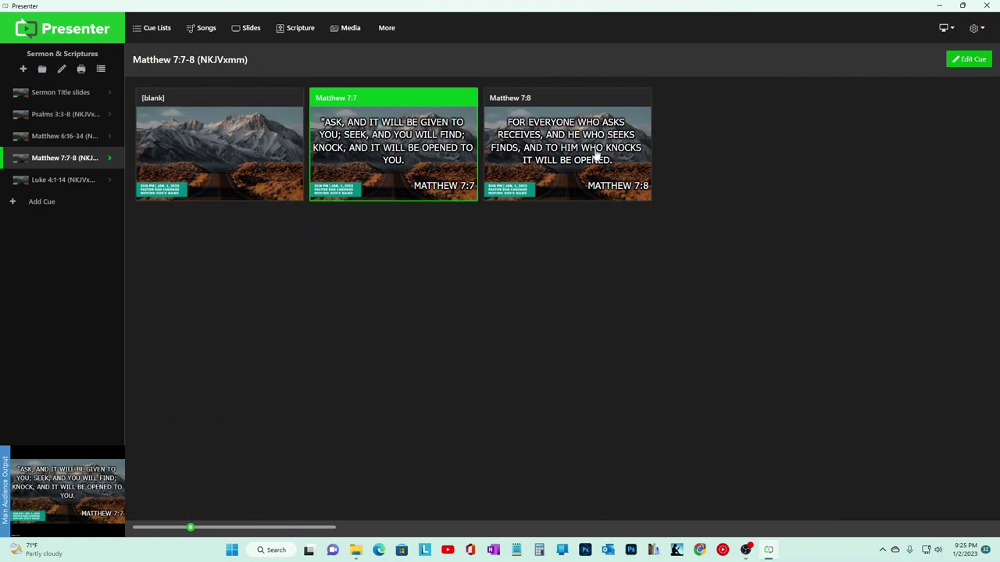
{"action": "left_click", "coordinate": [567, 156]}
Step: Launch the Luke 4:1-14 cue and present its first verse, Luke 4:1, and its last, Luke 4:14
{"action": "left_click", "coordinate": [75, 181]}
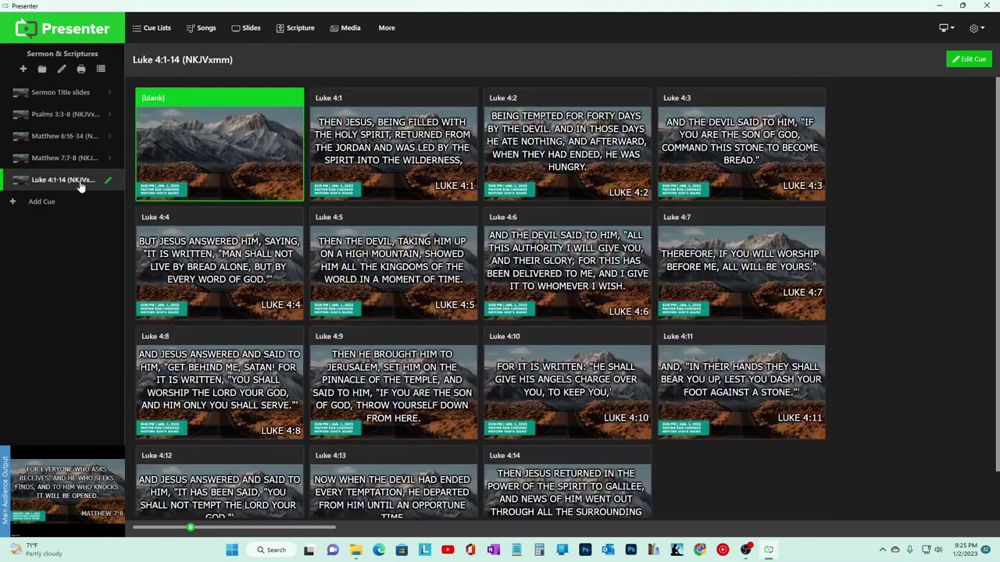
{"action": "left_click", "coordinate": [378, 157]}
{"action": "scroll", "coordinate": [584, 180], "scroll_direction": "down", "scroll_amount": 1}
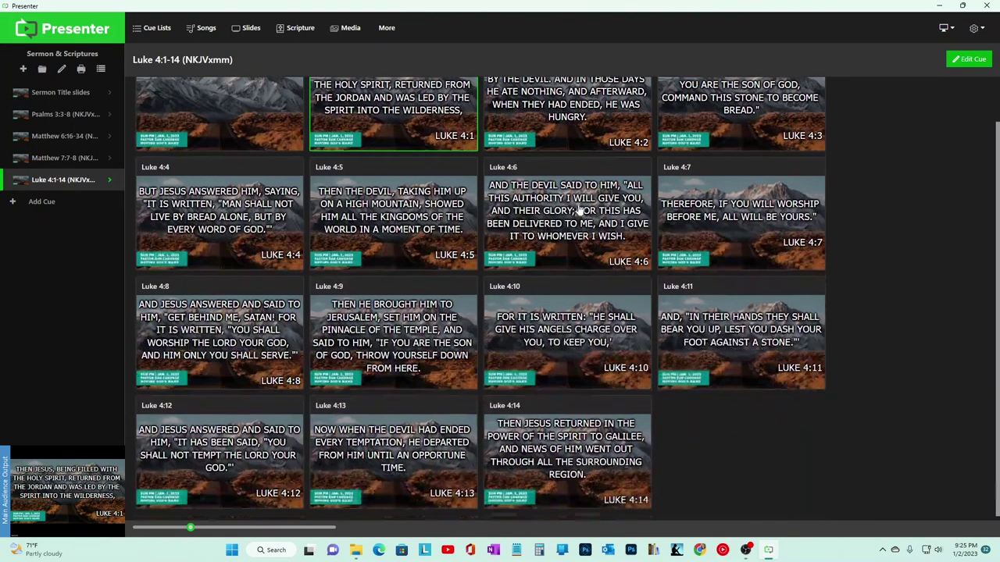
{"action": "left_click", "coordinate": [575, 452]}
{"action": "scroll", "coordinate": [574, 342], "scroll_direction": "up", "scroll_amount": 1}
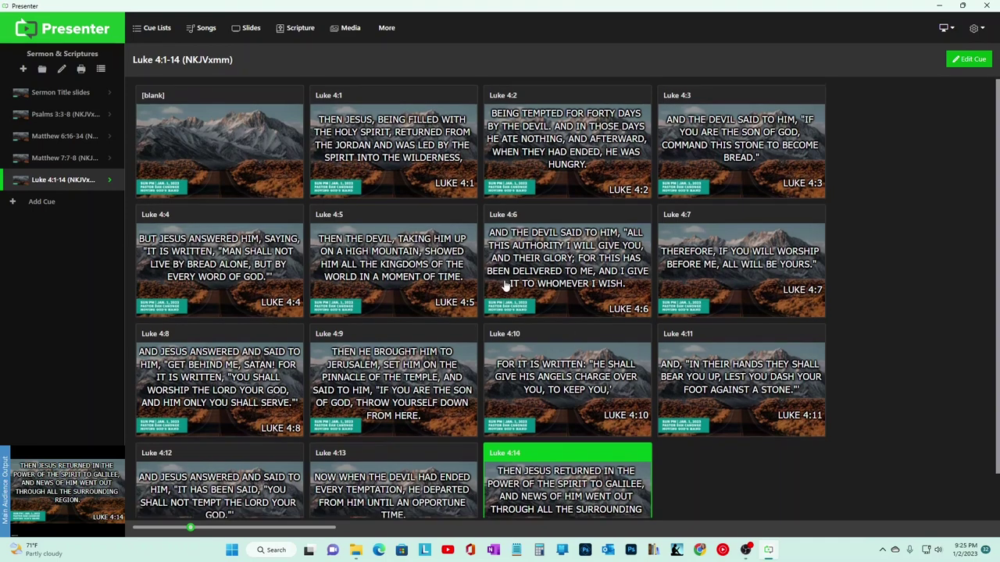
Step: Return to the home screen and open the recent CONCERT cue list dated May 14, 2022
{"action": "scroll", "coordinate": [508, 282], "scroll_direction": "down", "scroll_amount": 1}
{"action": "scroll", "coordinate": [474, 275], "scroll_direction": "up", "scroll_amount": 1}
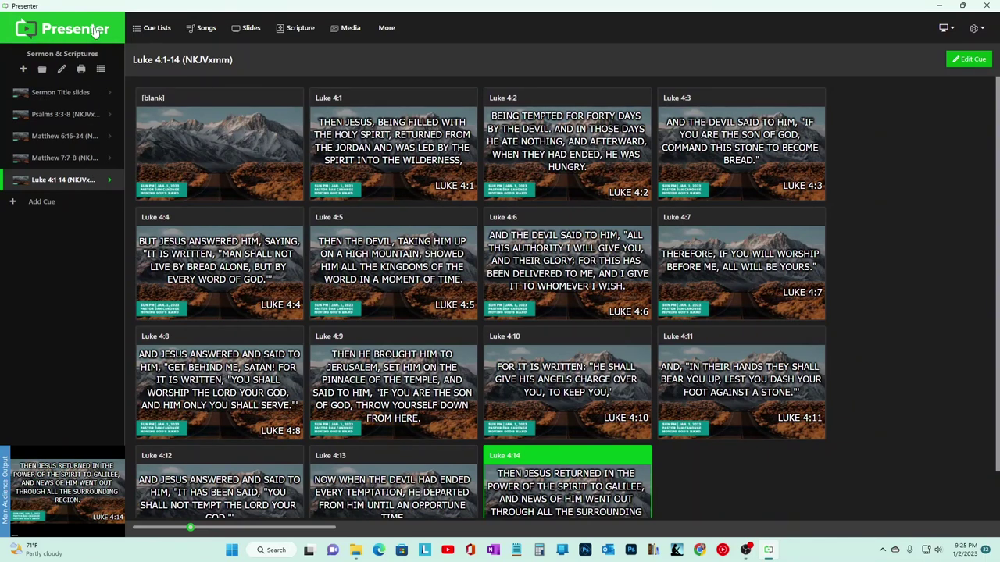
{"action": "left_click", "coordinate": [48, 29]}
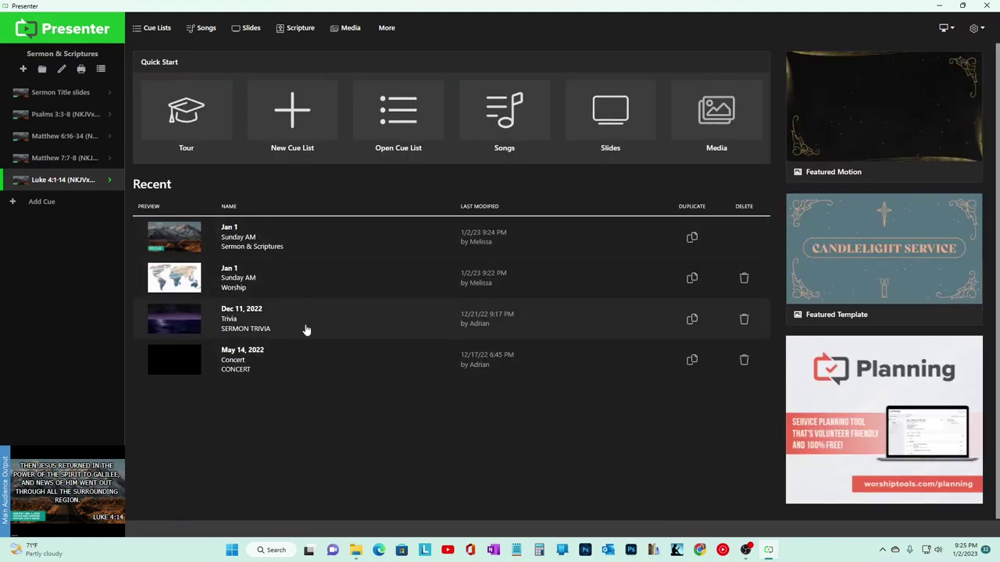
{"action": "left_click", "coordinate": [254, 368]}
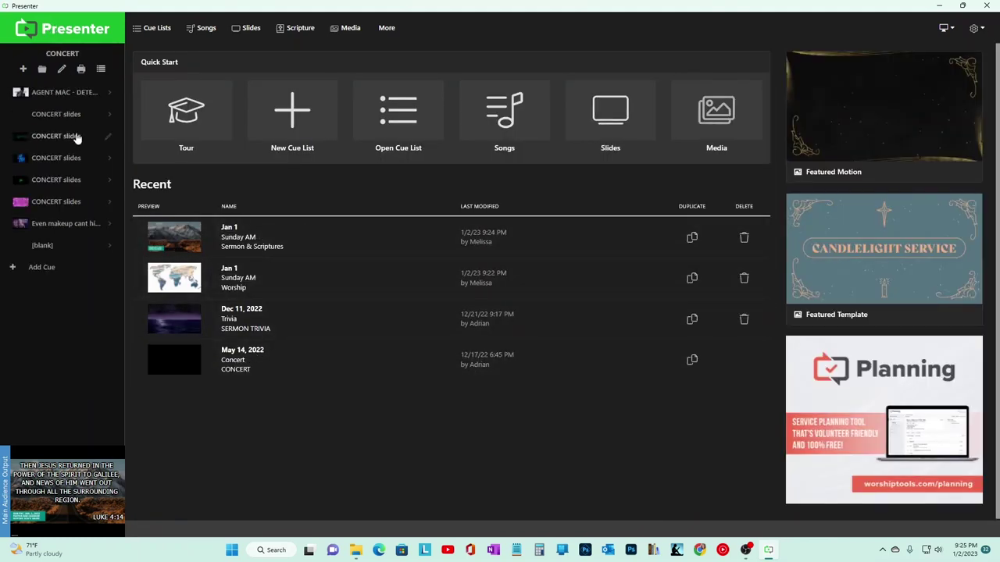
Step: Launch the four CONCERT slides cues in order: Space, Particles, Visual and Tunnel video backgrounds
{"action": "left_click", "coordinate": [44, 141]}
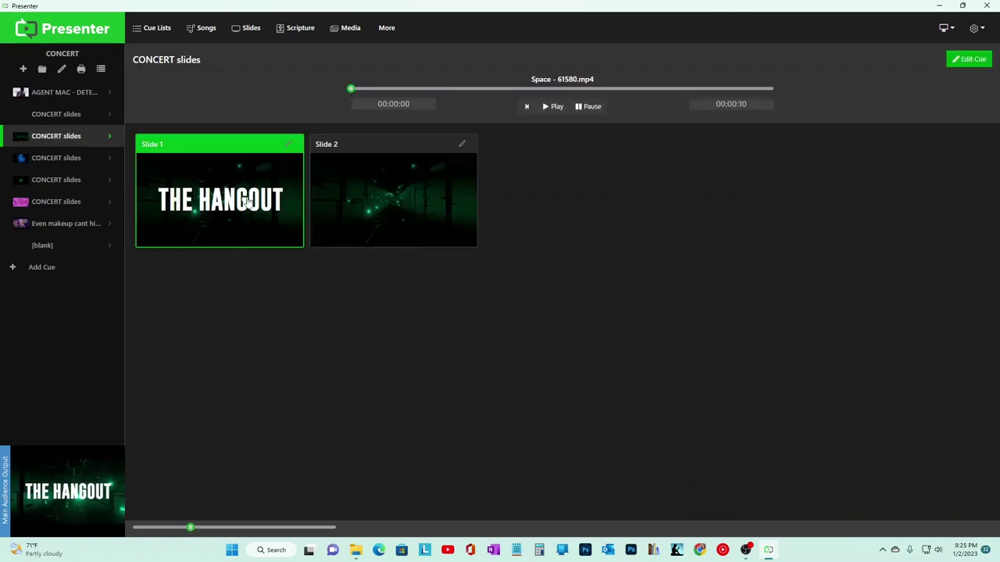
{"action": "left_click", "coordinate": [106, 158]}
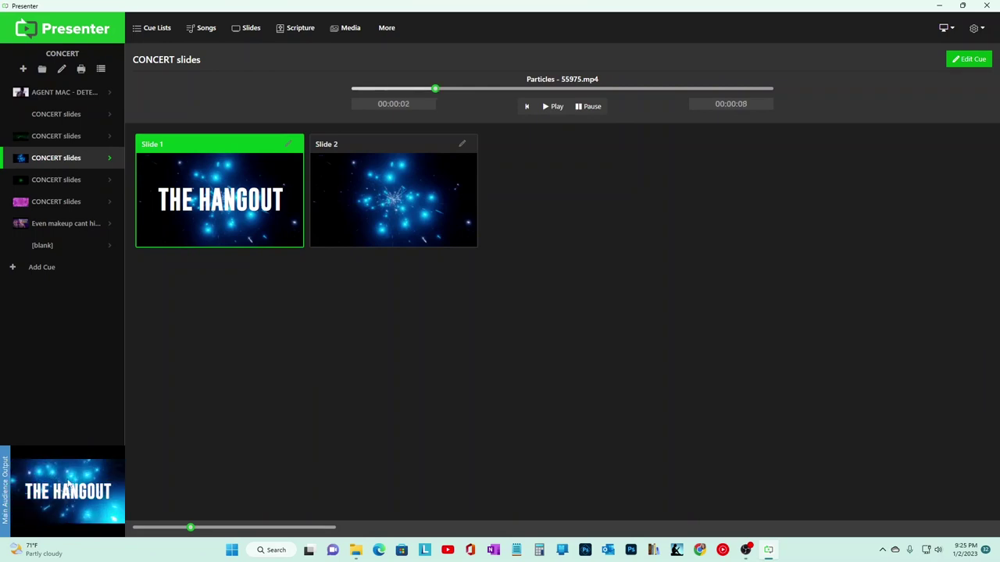
{"action": "left_click", "coordinate": [57, 187]}
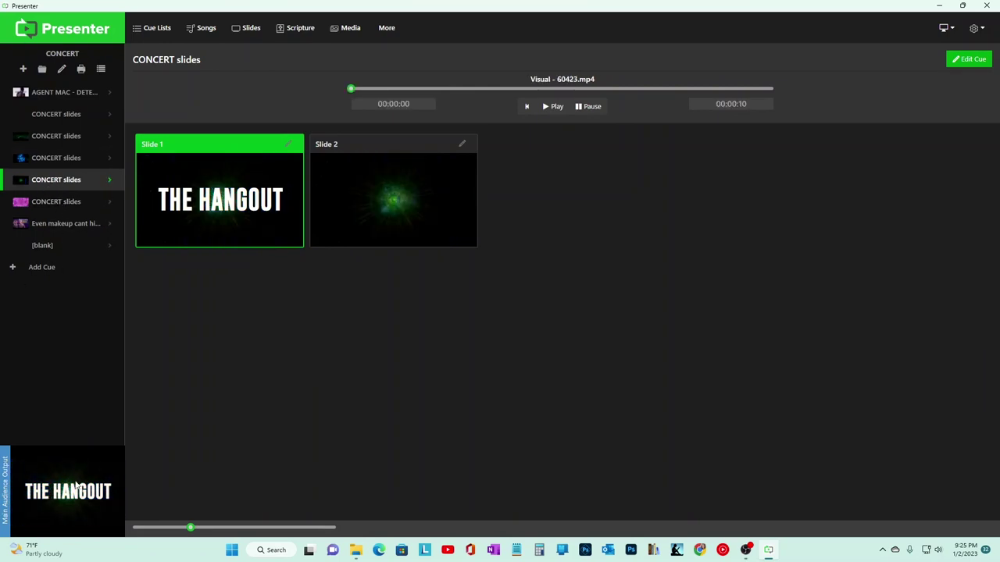
{"action": "left_click", "coordinate": [52, 206]}
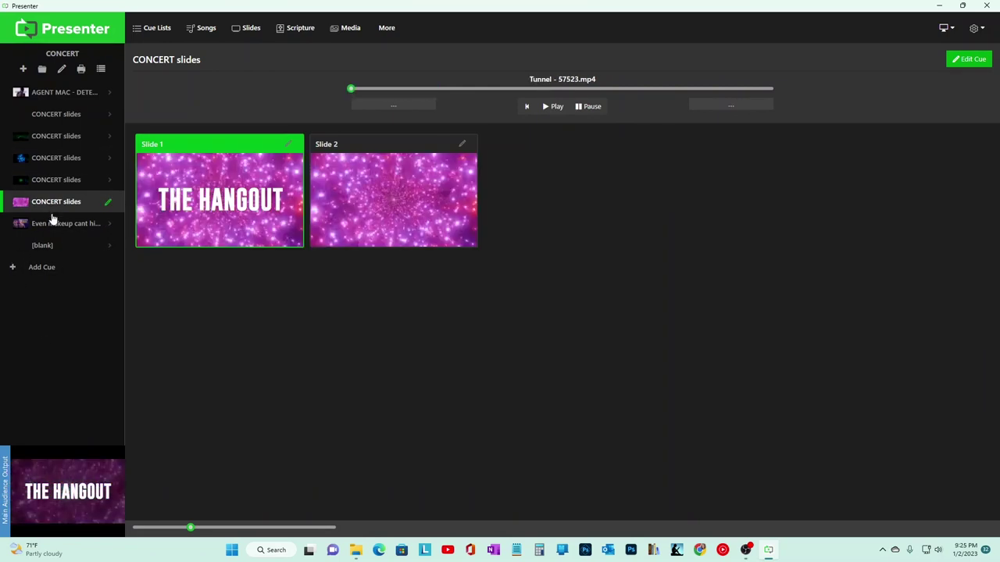
Step: Launch the AGENT MAC short film cue, play its video and skip ahead in the timeline
{"action": "left_click", "coordinate": [66, 97]}
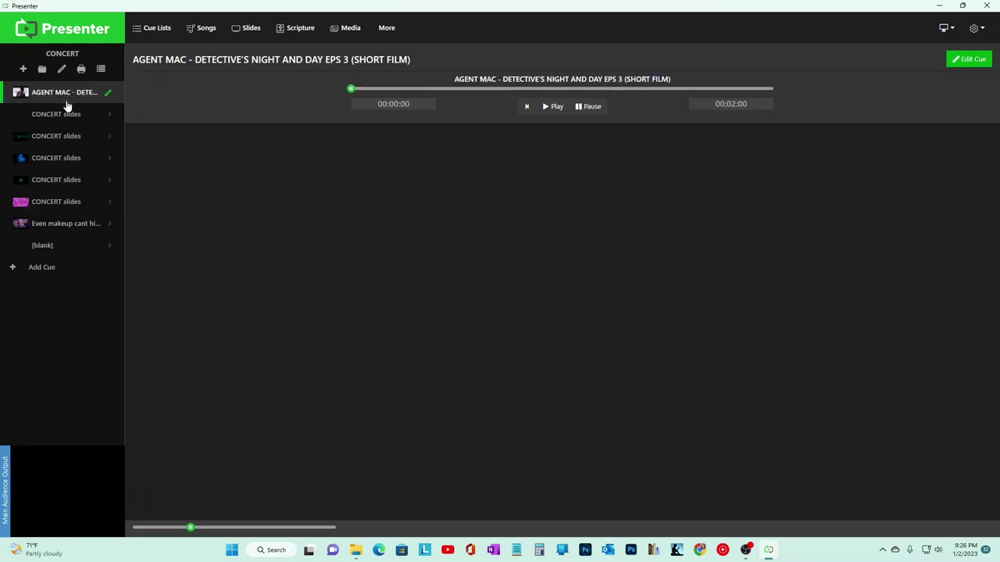
{"action": "left_click", "coordinate": [553, 107]}
{"action": "left_click_drag", "start_coordinate": [371, 90], "coordinate": [399, 91]}
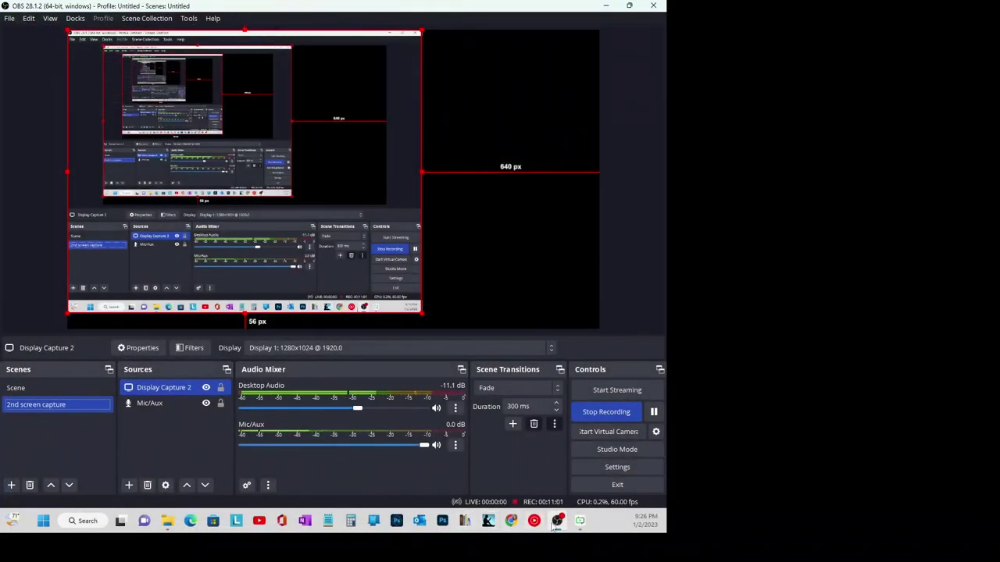
Step: Bring Presenter's full-screen video output to the front, return to OBS and switch to the scene named Scene
{"action": "left_click", "coordinate": [580, 522]}
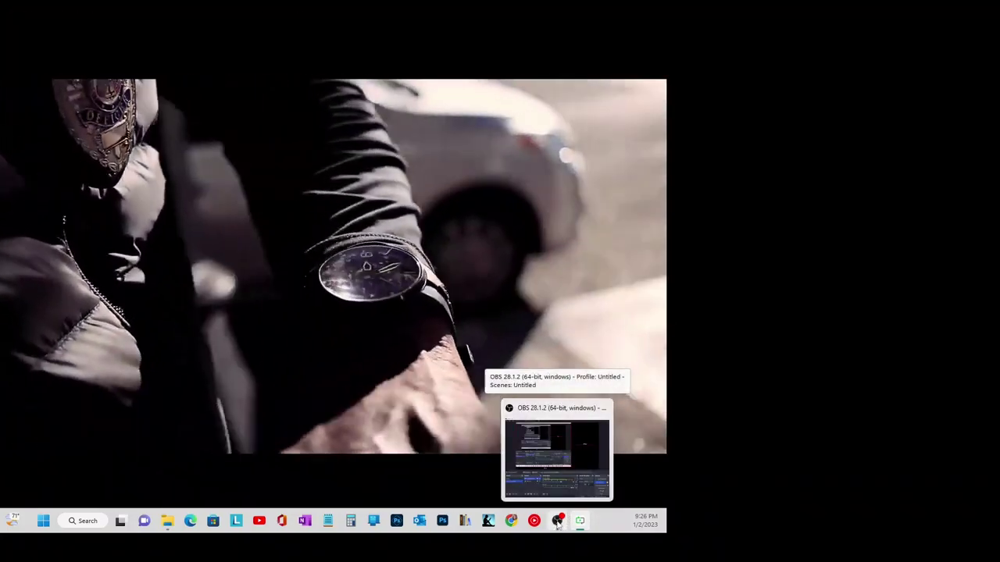
{"action": "left_click", "coordinate": [558, 449]}
{"action": "left_click", "coordinate": [68, 389]}
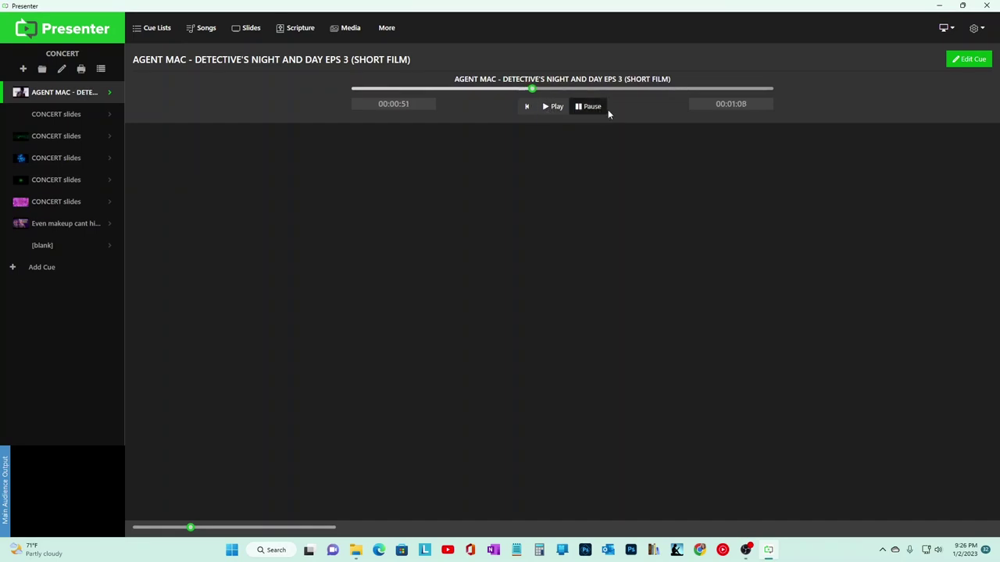
Step: Launch the four video-background CONCERT slides cues again, launch the "Even makeup cant hide your problems" film cue, and return to the Tunnel cue
{"action": "left_click", "coordinate": [67, 138]}
{"action": "left_click", "coordinate": [65, 161]}
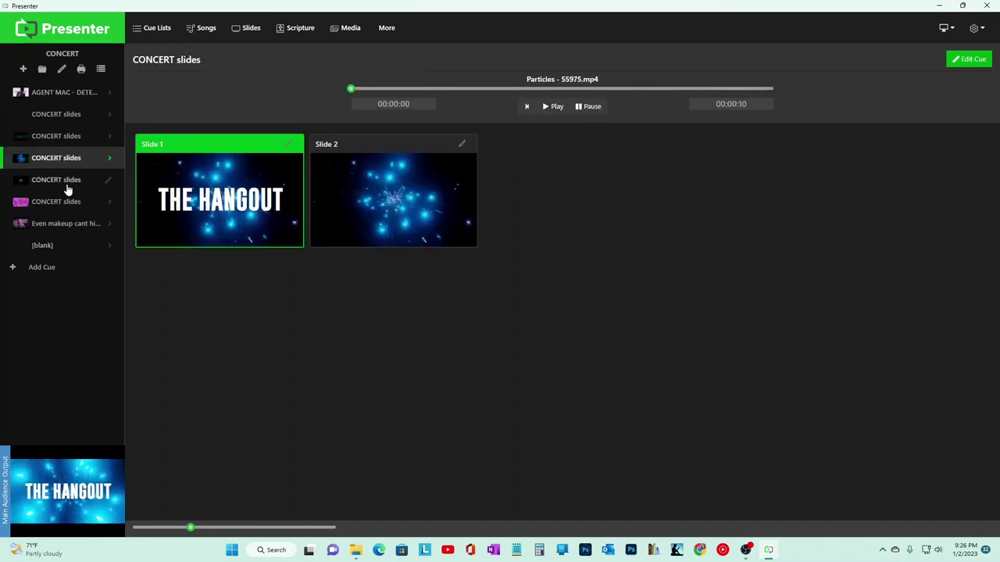
{"action": "left_click", "coordinate": [66, 185]}
{"action": "left_click", "coordinate": [65, 208]}
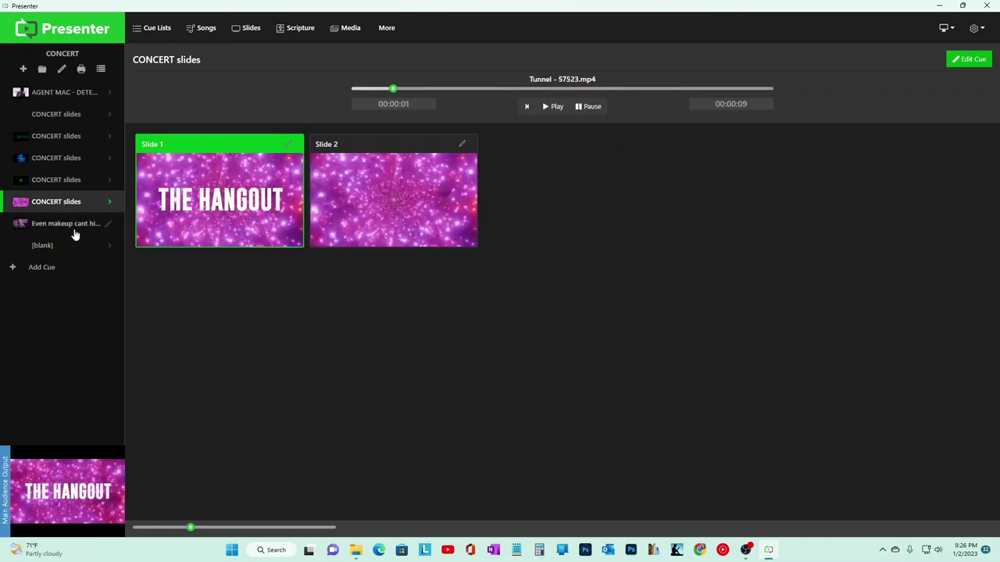
{"action": "left_click", "coordinate": [69, 225]}
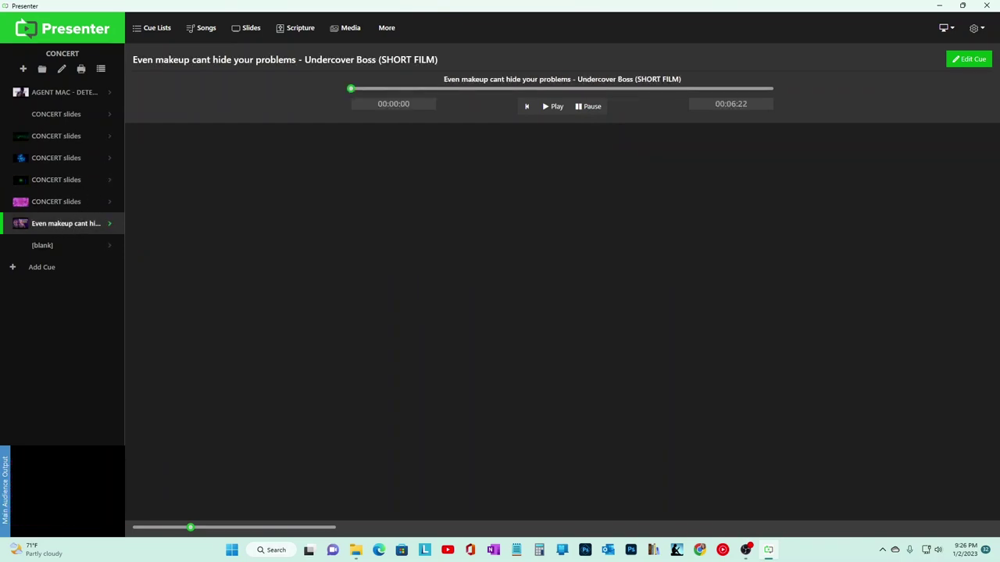
{"action": "left_click", "coordinate": [75, 204]}
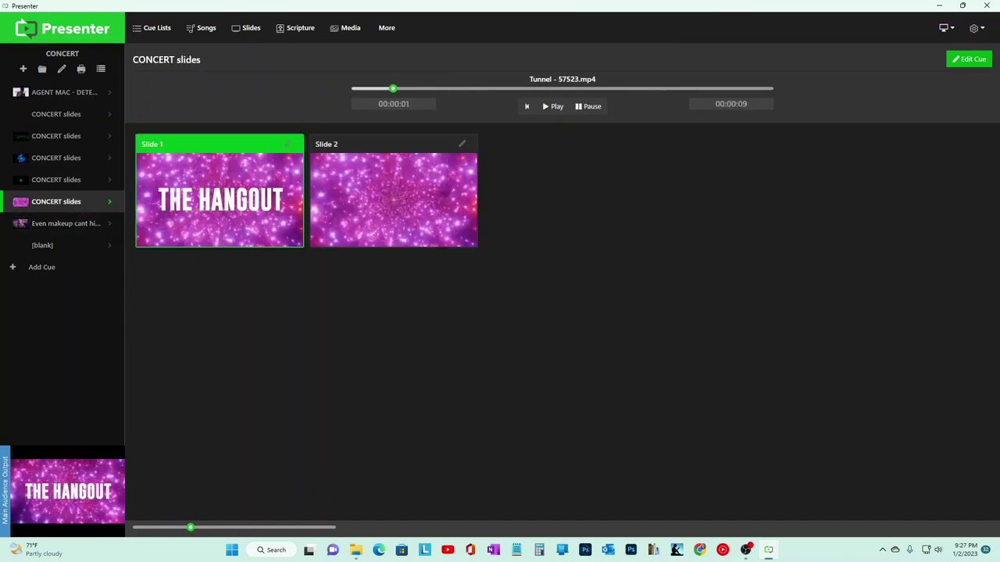
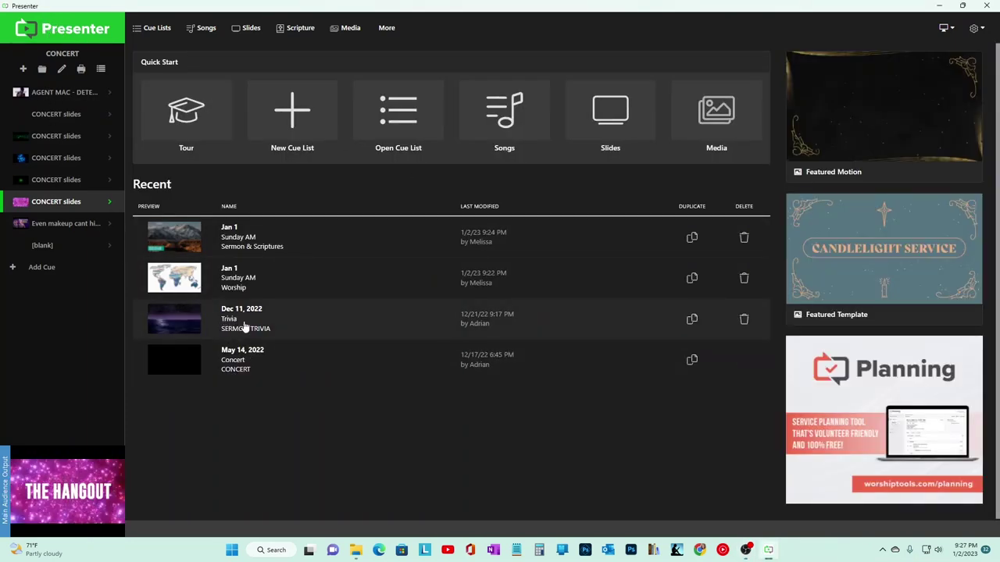
Step: Open the recent SERMON TRIVIA cue list, launch its slides cue and alternate twice between the Ezra 8:21 question and answer slides
{"action": "left_click", "coordinate": [262, 328]}
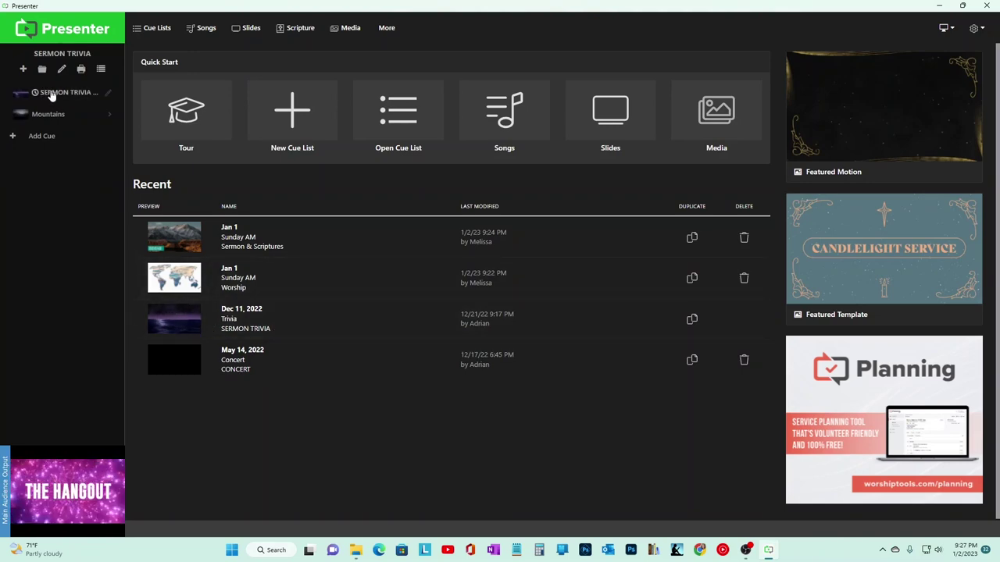
{"action": "left_click", "coordinate": [48, 94]}
{"action": "left_click", "coordinate": [417, 211]}
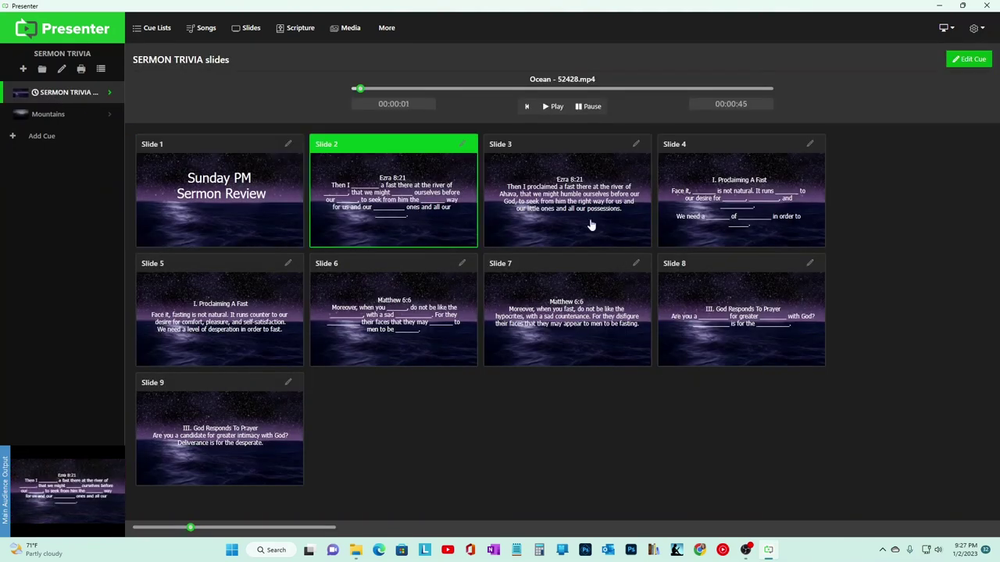
{"action": "left_click", "coordinate": [531, 226]}
{"action": "left_click", "coordinate": [391, 226]}
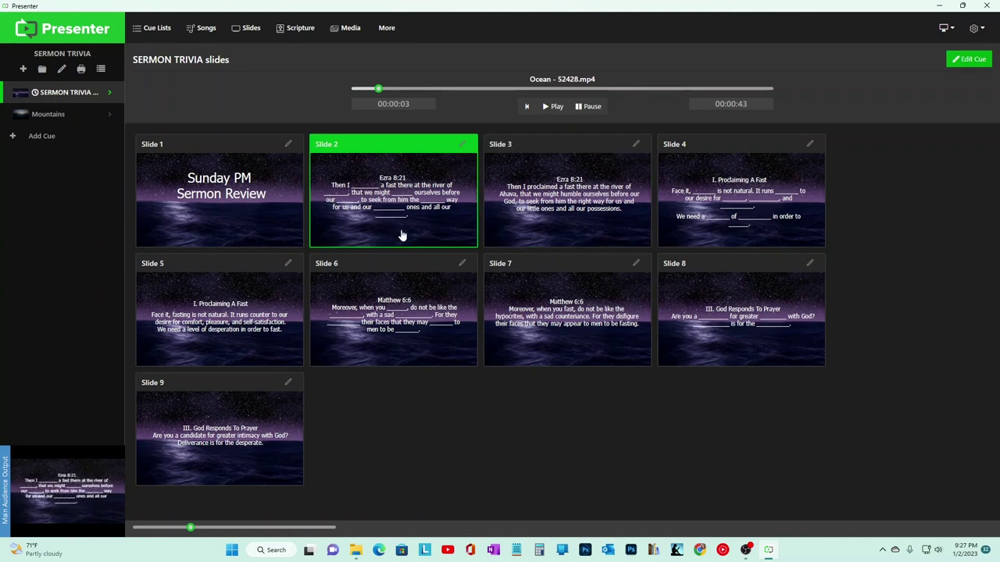
{"action": "left_click", "coordinate": [569, 217]}
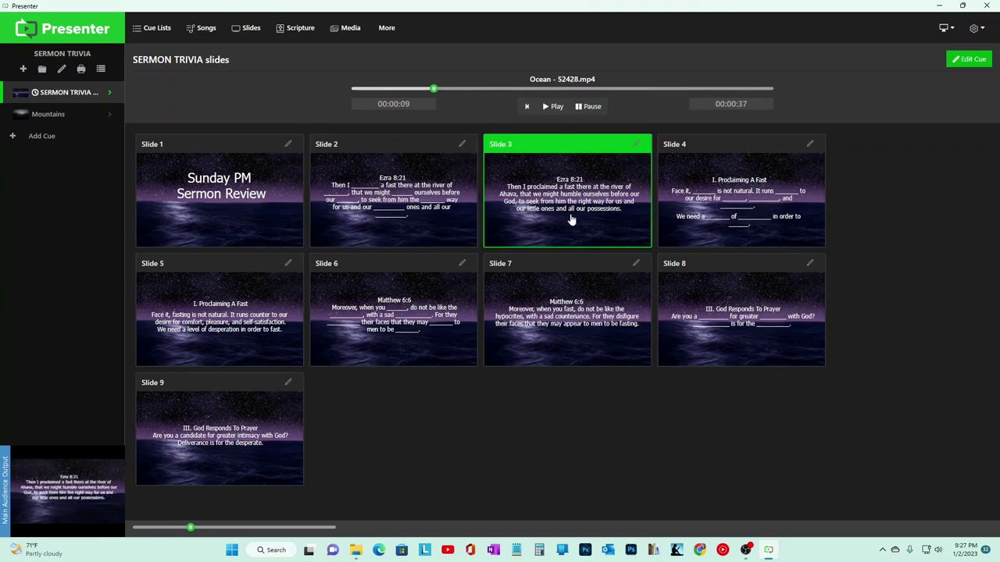
Step: Present the SERMON TRIVIA slides in order from Slide 4 through Slide 9
{"action": "left_click", "coordinate": [700, 227]}
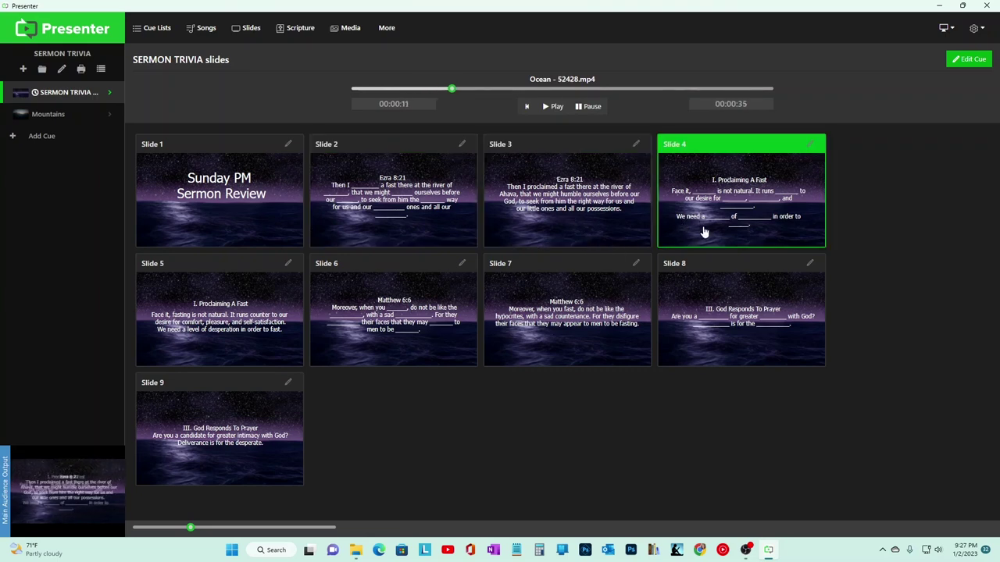
{"action": "left_click", "coordinate": [263, 307]}
{"action": "left_click", "coordinate": [393, 320]}
{"action": "left_click", "coordinate": [492, 317]}
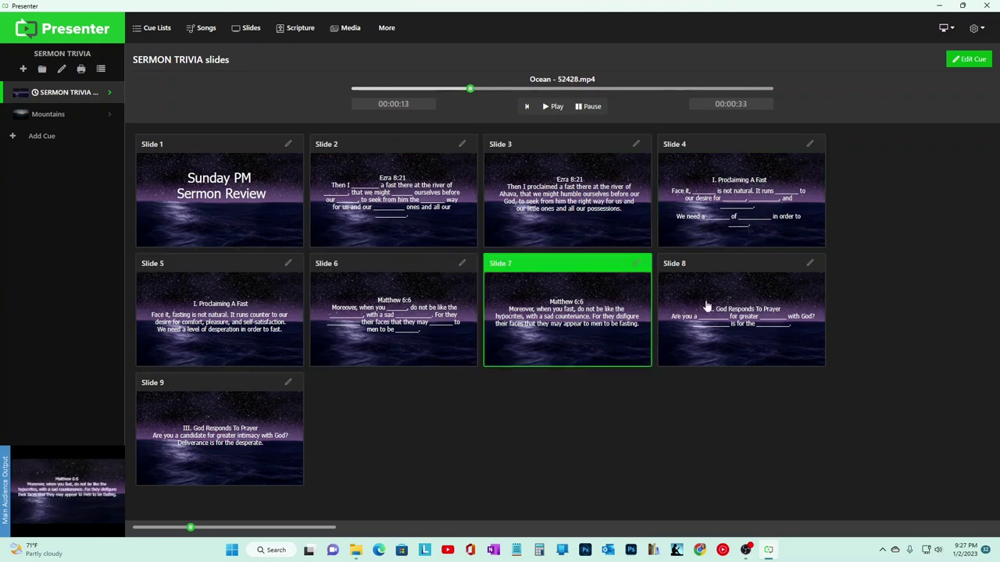
{"action": "left_click", "coordinate": [706, 307]}
{"action": "left_click", "coordinate": [285, 426]}
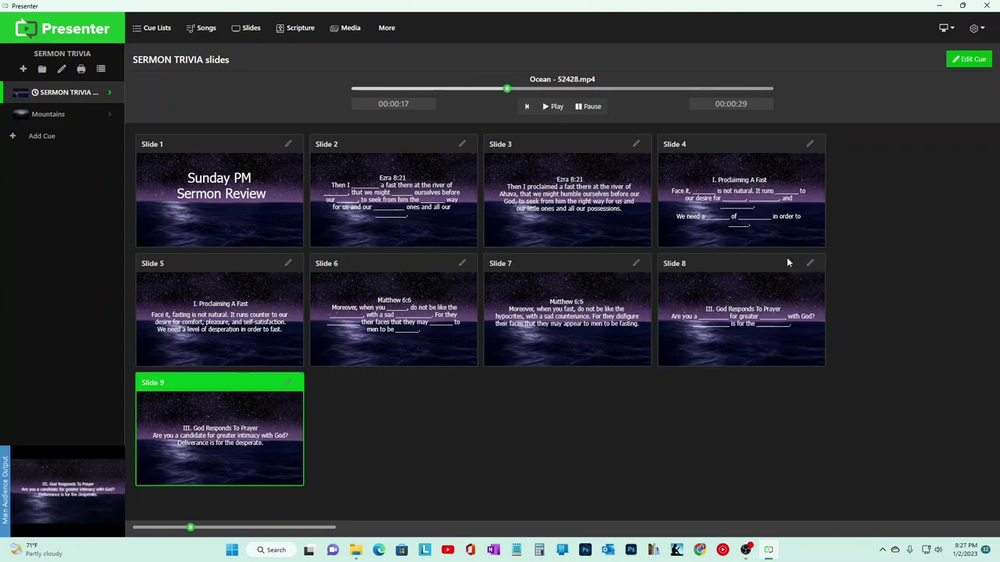
Step: Open the SERMON TRIVIA presentation in the slide editor and compare the Ezra 8:21 fill-in-the-blank slide with its answer slide
{"action": "left_click", "coordinate": [969, 59]}
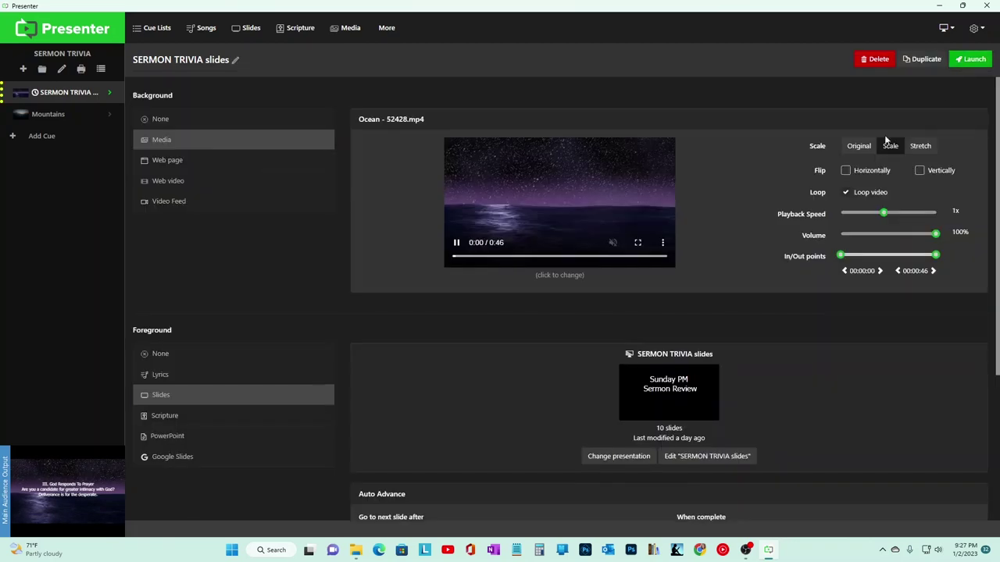
{"action": "left_click", "coordinate": [708, 458]}
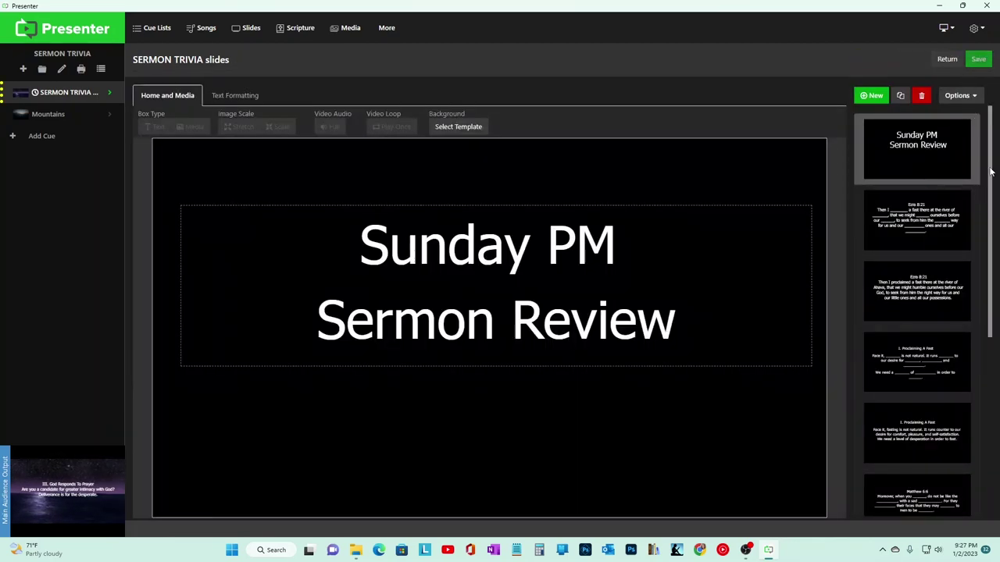
{"action": "scroll", "coordinate": [917, 195], "scroll_direction": "down", "scroll_amount": 1}
{"action": "left_click", "coordinate": [903, 213]}
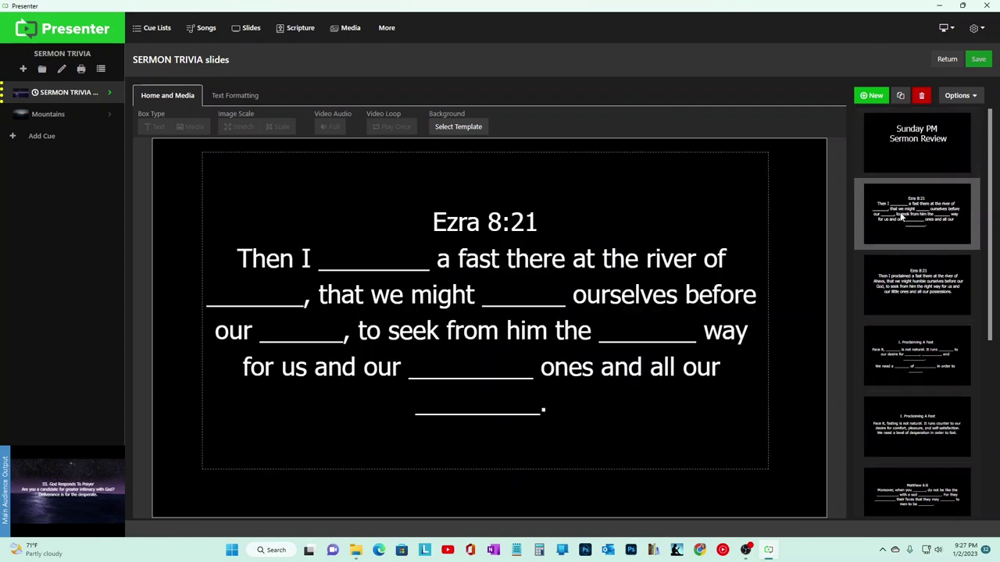
{"action": "left_click", "coordinate": [923, 285]}
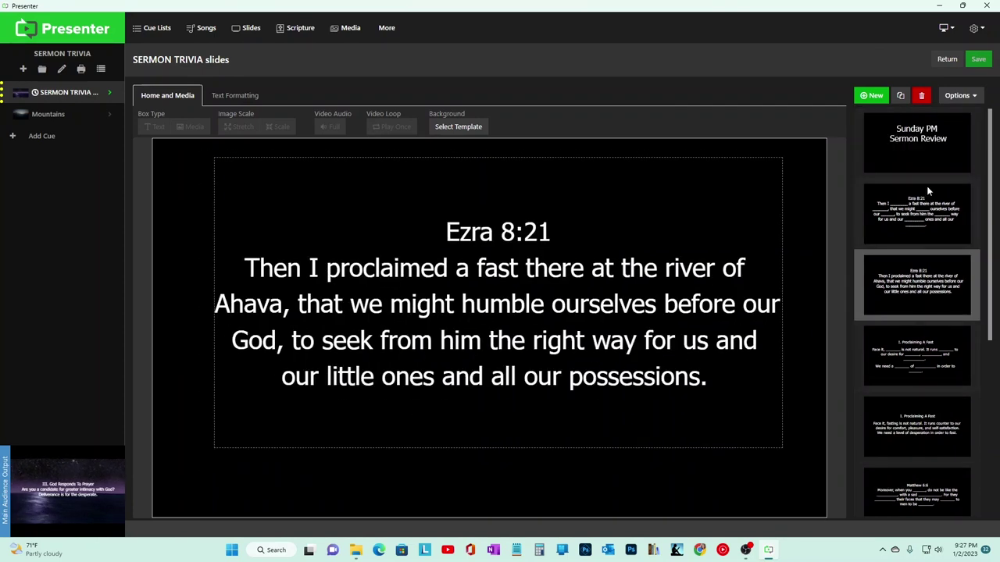
{"action": "left_click", "coordinate": [930, 218]}
{"action": "left_click", "coordinate": [910, 283]}
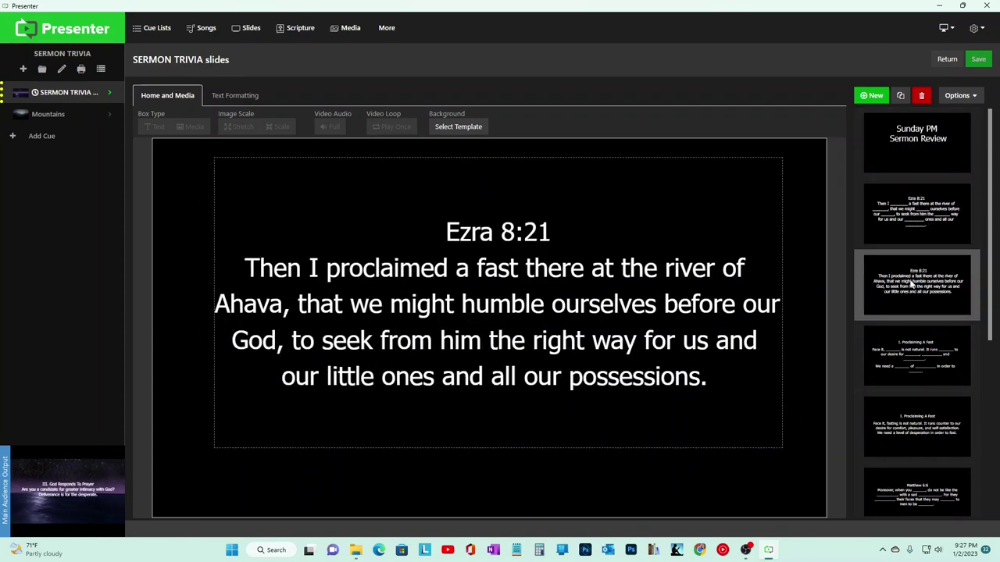
Step: Review the remaining question and answer slides, from Proclaiming A Fast to God Responds To Prayer, and return to the home screen
{"action": "left_click_drag", "start_coordinate": [990, 274], "coordinate": [991, 327]}
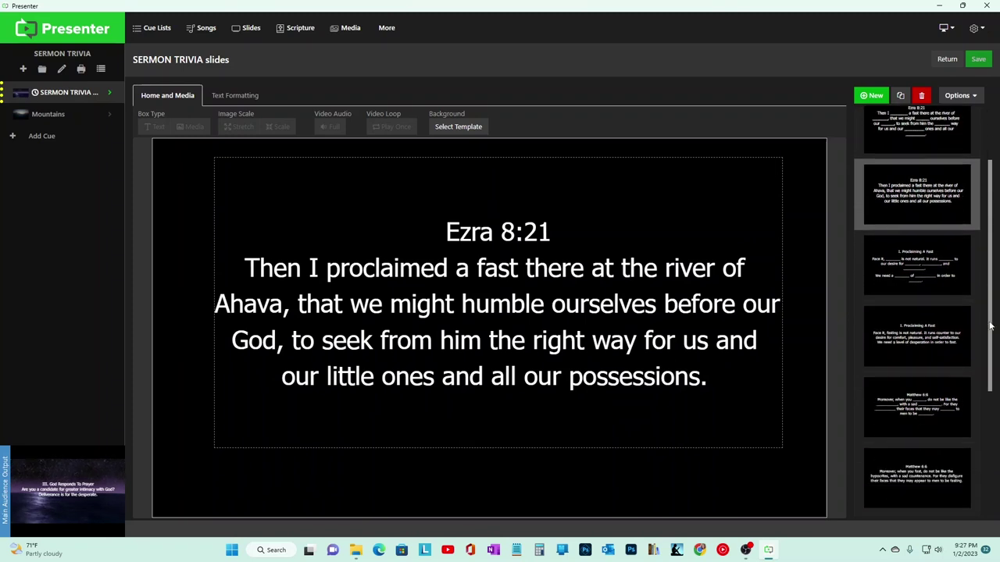
{"action": "left_click", "coordinate": [887, 266]}
{"action": "left_click", "coordinate": [914, 341]}
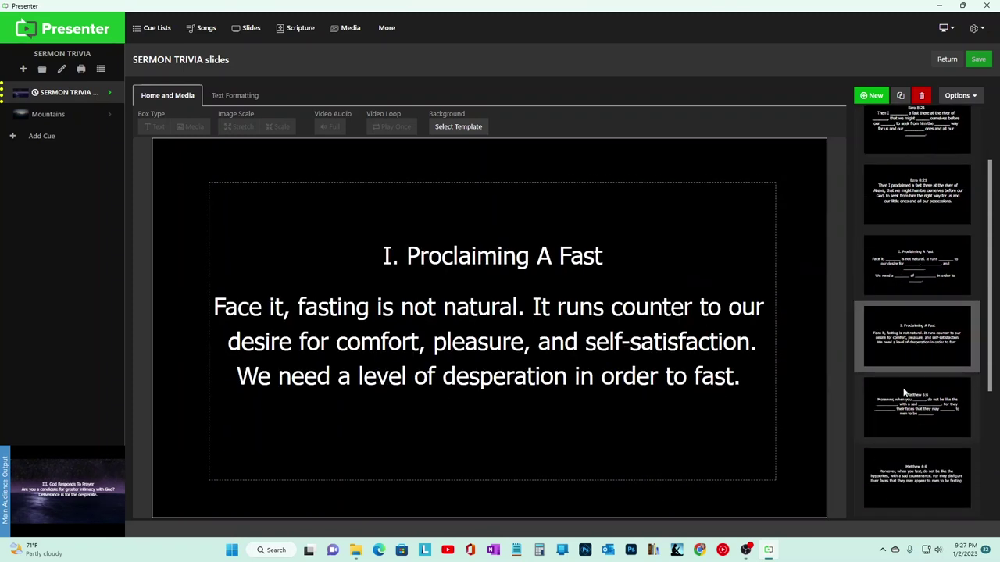
{"action": "left_click", "coordinate": [922, 408]}
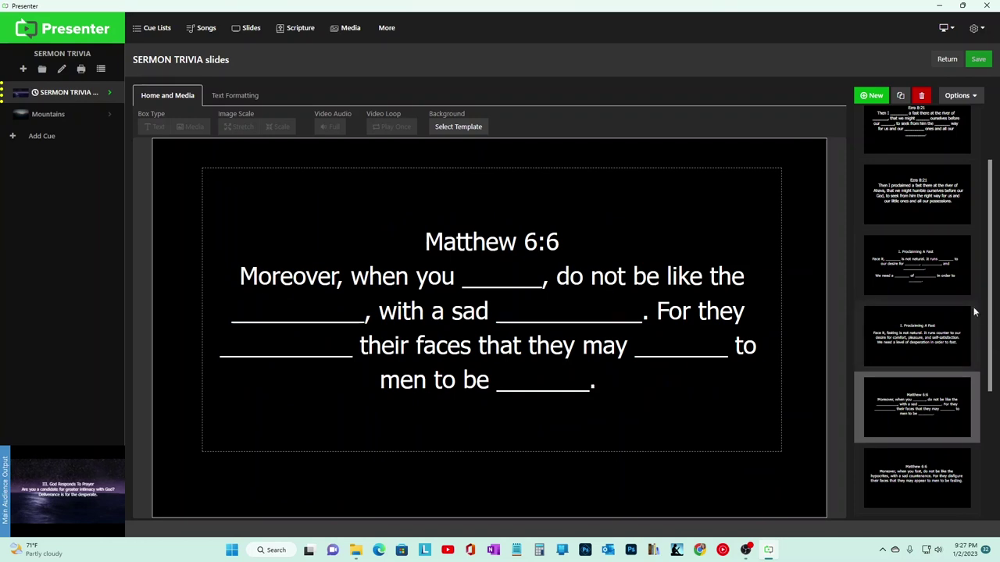
{"action": "scroll", "coordinate": [991, 316], "scroll_direction": "down", "scroll_amount": 3}
{"action": "left_click", "coordinate": [963, 364]}
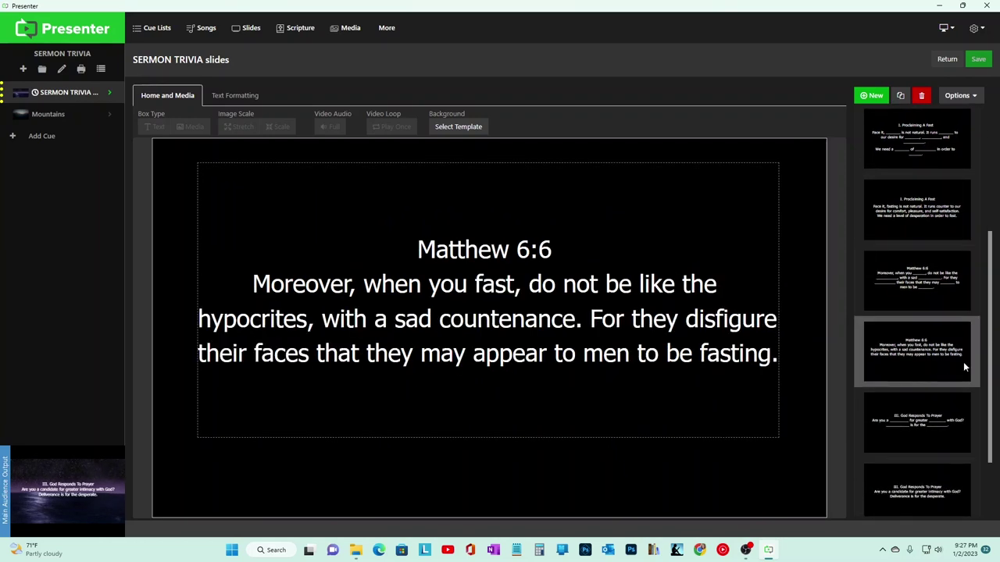
{"action": "left_click_drag", "start_coordinate": [990, 342], "coordinate": [995, 406]}
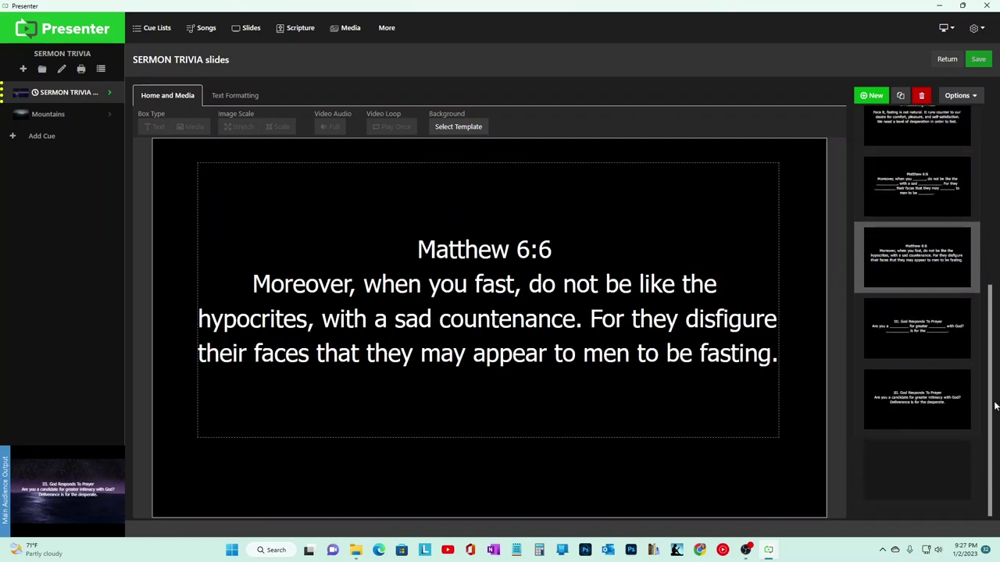
{"action": "left_click", "coordinate": [917, 334]}
{"action": "left_click", "coordinate": [929, 383]}
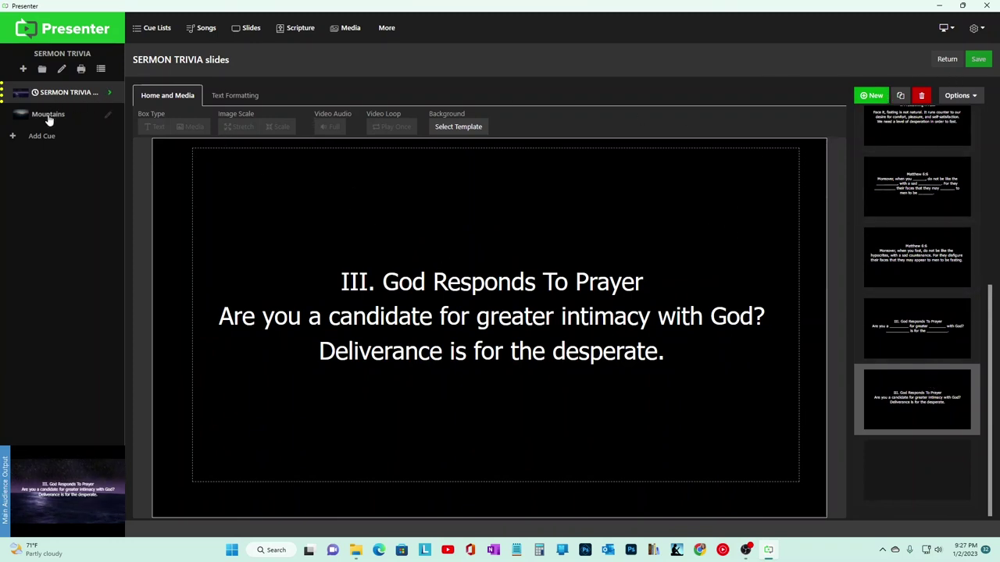
{"action": "left_click", "coordinate": [65, 33]}
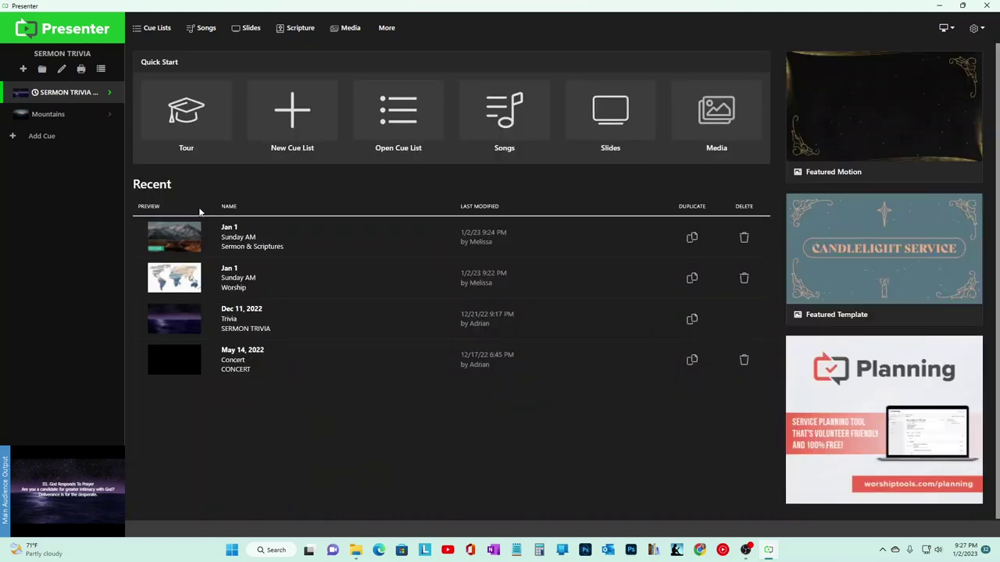
Step: Open the recent Jan 1 Worship cue list, launch the Your Love Never fails cue and open its song for editing
{"action": "left_click", "coordinate": [266, 242]}
{"action": "left_click", "coordinate": [261, 281]}
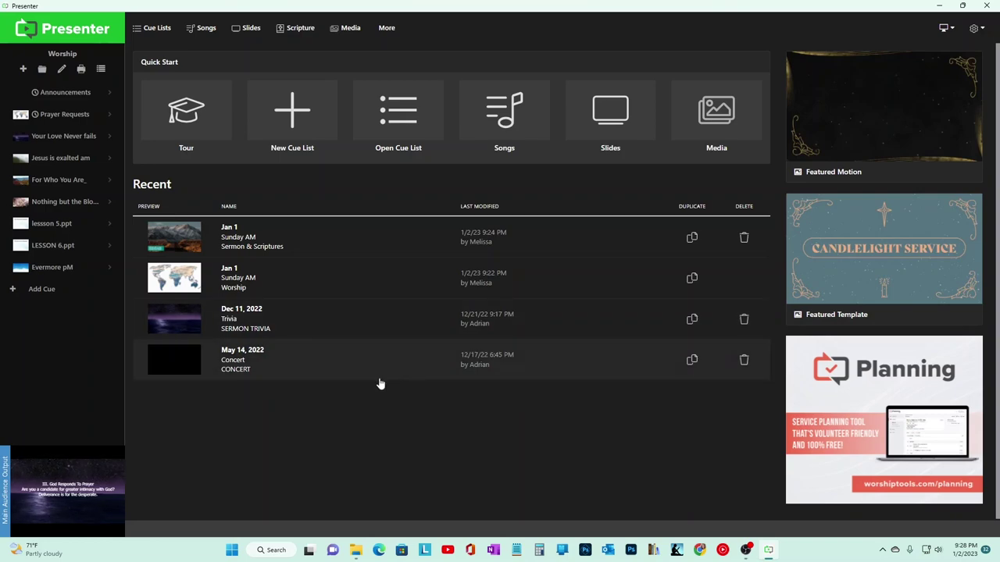
{"action": "left_click", "coordinate": [67, 139]}
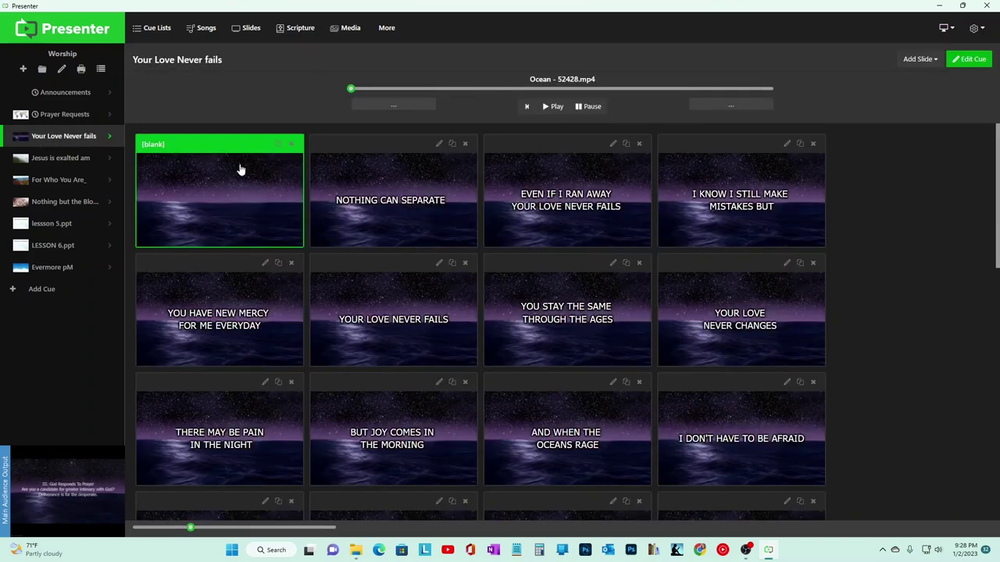
{"action": "left_click", "coordinate": [970, 61]}
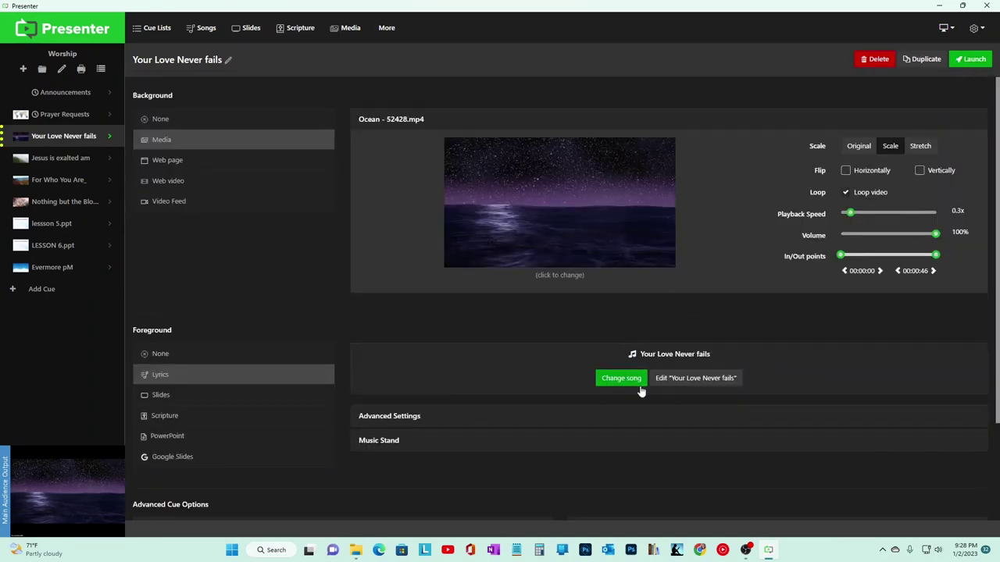
{"action": "left_click", "coordinate": [698, 380]}
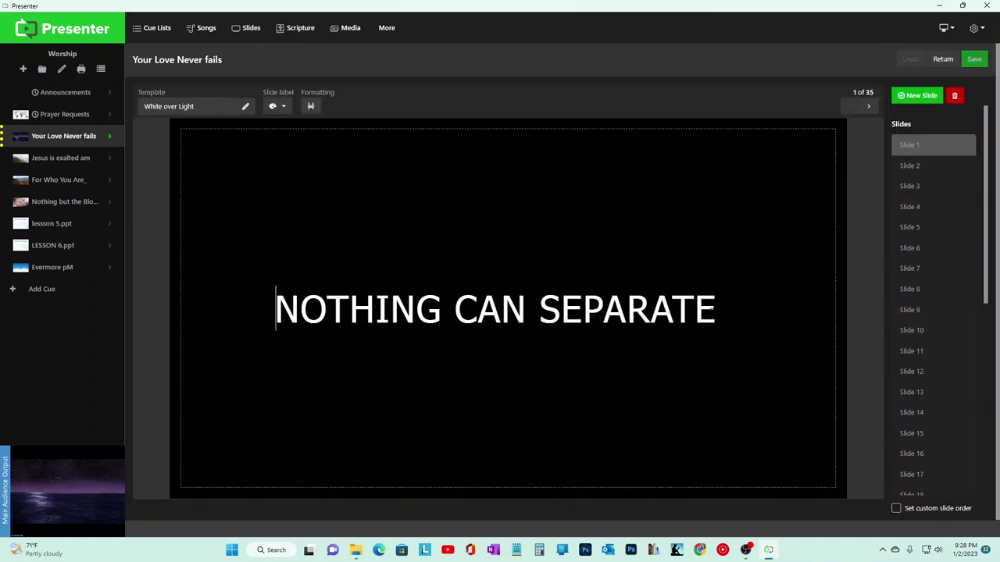
Step: Preview the Bible Words, Default Gray and Lower Third templates on the song, and open the Lower Third template for editing
{"action": "left_click", "coordinate": [188, 108]}
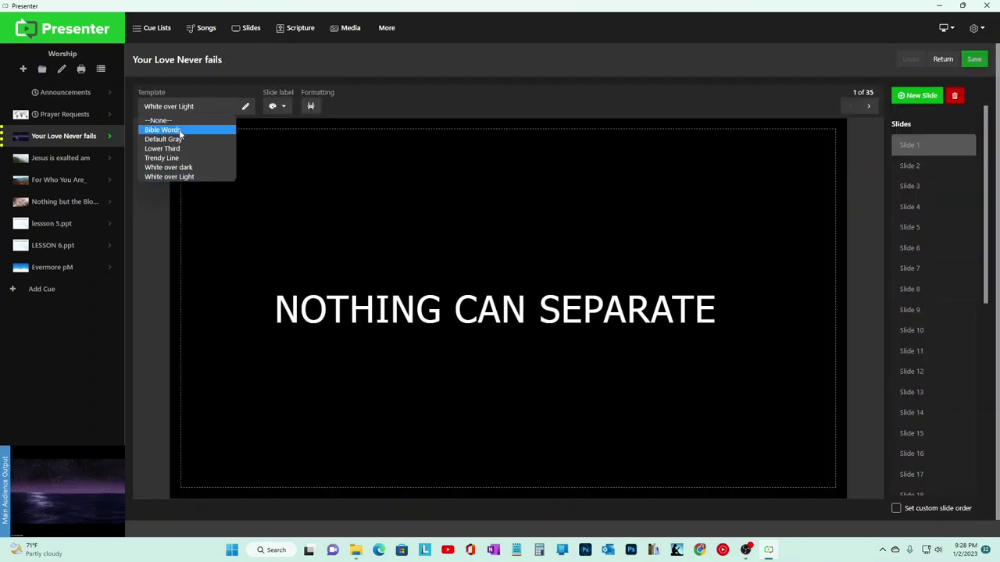
{"action": "left_click", "coordinate": [171, 130]}
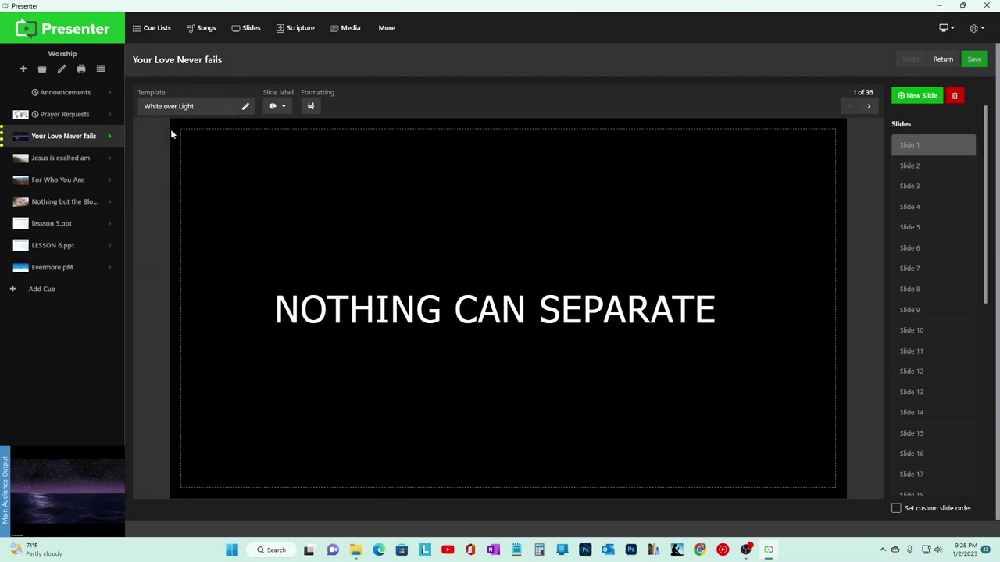
{"action": "left_click", "coordinate": [192, 105]}
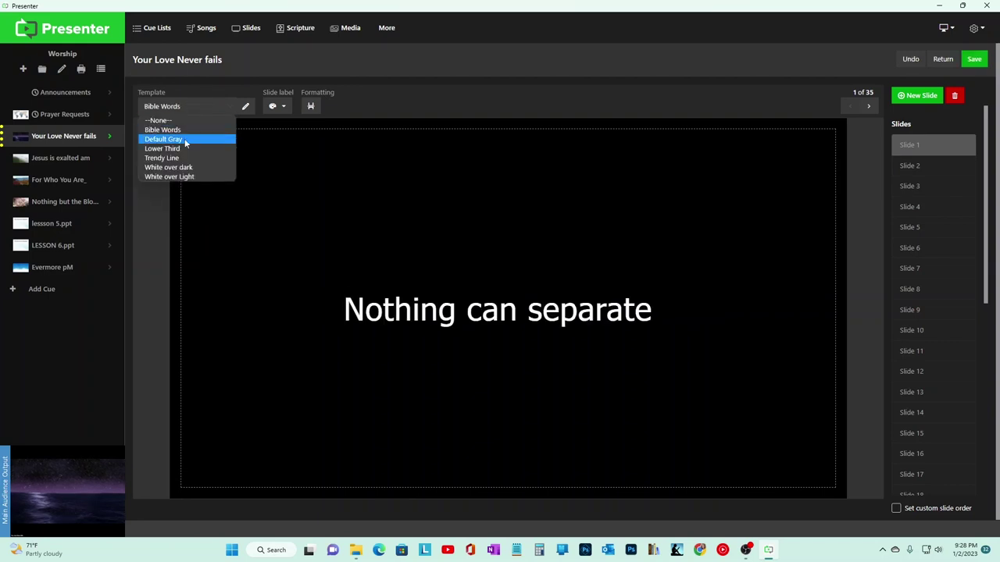
{"action": "left_click", "coordinate": [185, 139]}
{"action": "left_click", "coordinate": [192, 107]}
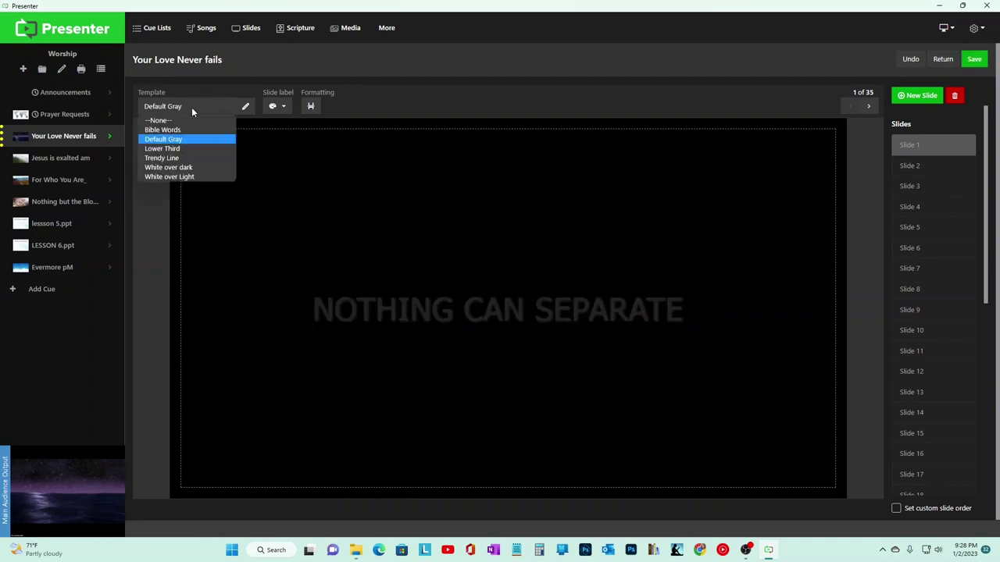
{"action": "left_click", "coordinate": [169, 152]}
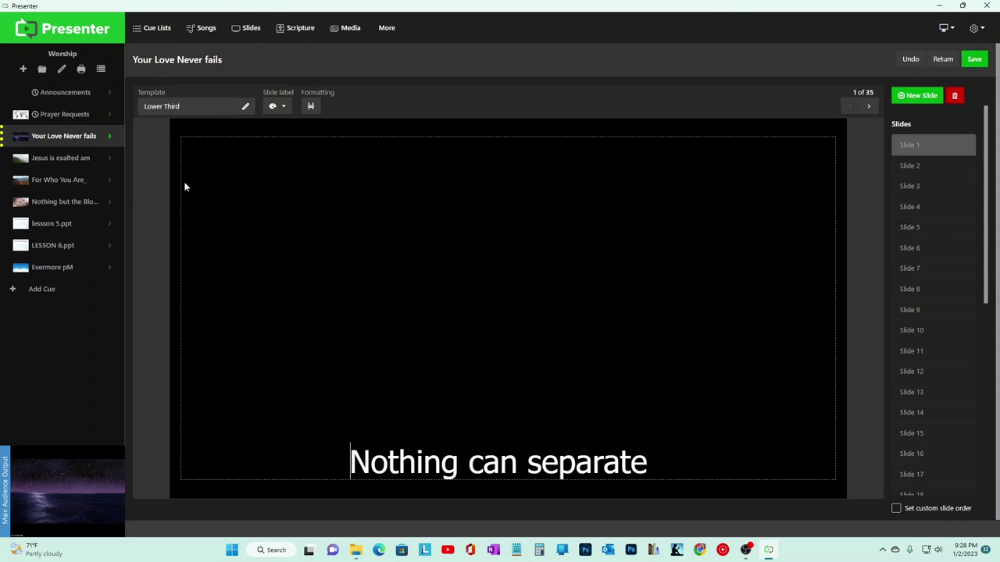
{"action": "left_click", "coordinate": [246, 109]}
{"action": "left_click", "coordinate": [625, 97]}
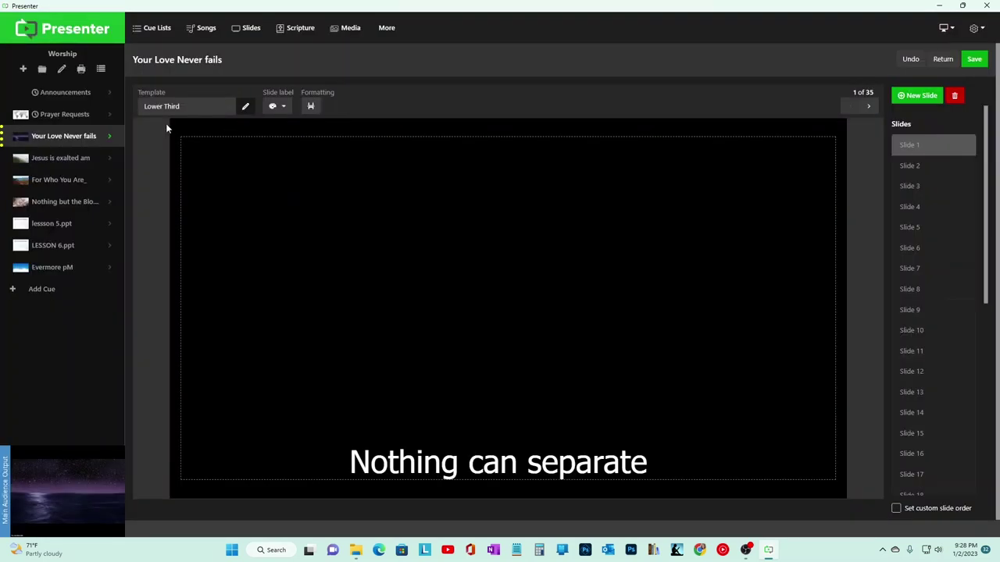
Step: Preview the Trendy Line and White over dark templates on the song and set its template back to White over Light
{"action": "left_click", "coordinate": [184, 106]}
{"action": "left_click", "coordinate": [178, 160]}
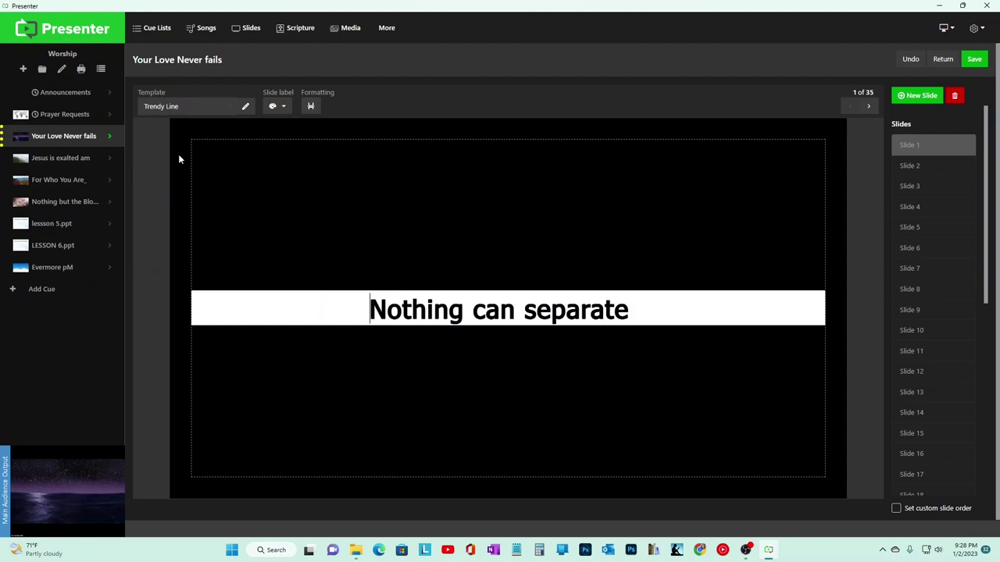
{"action": "left_click", "coordinate": [169, 105]}
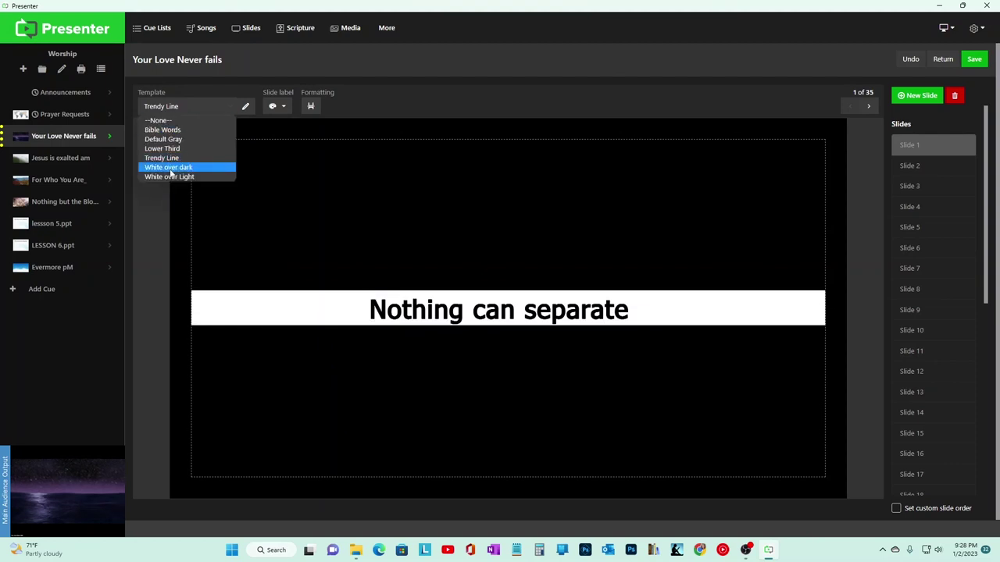
{"action": "left_click", "coordinate": [170, 168]}
{"action": "left_click", "coordinate": [175, 111]}
{"action": "left_click", "coordinate": [176, 176]}
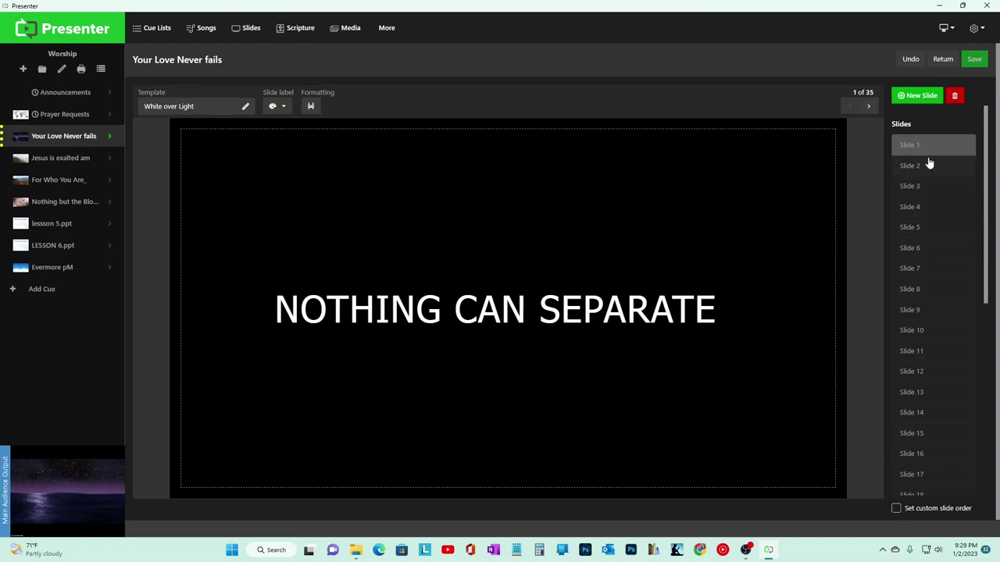
Step: Try a custom slide order for the song with Slide 1 and Slide 2 added, undo it, and reselect Slide 1
{"action": "left_click", "coordinate": [897, 509]}
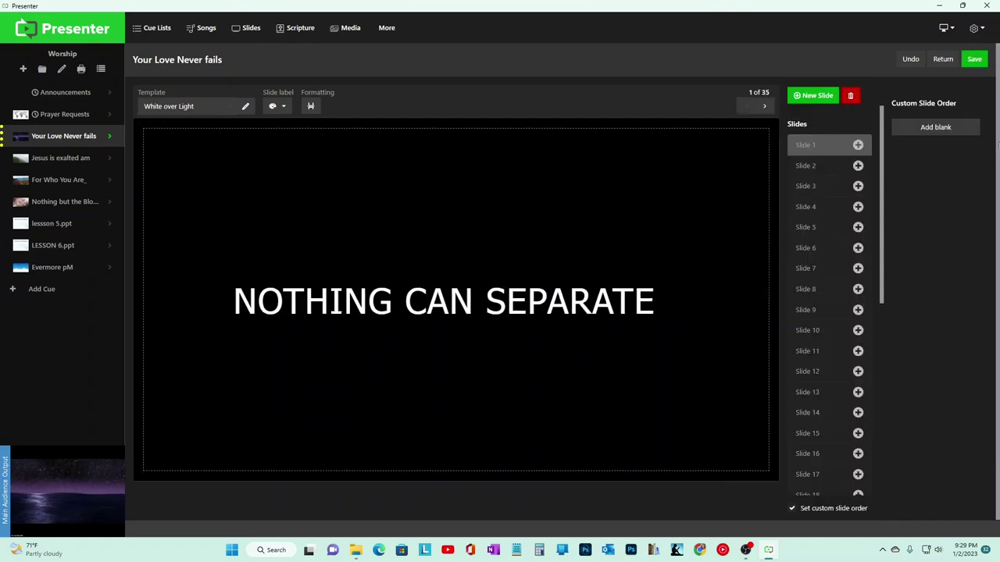
{"action": "scroll", "coordinate": [882, 210], "scroll_direction": "down", "scroll_amount": 3}
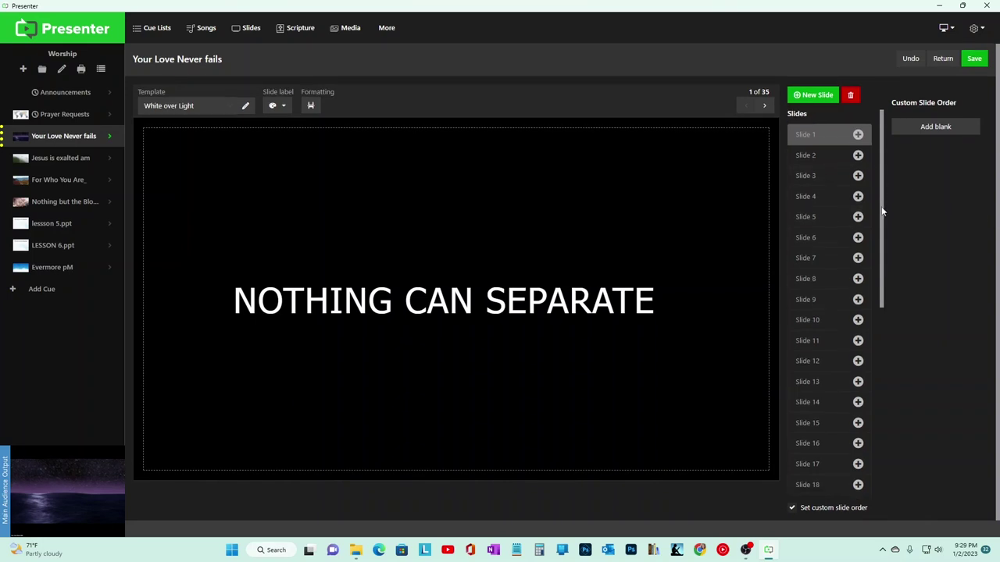
{"action": "scroll", "coordinate": [876, 303], "scroll_direction": "up", "scroll_amount": 3}
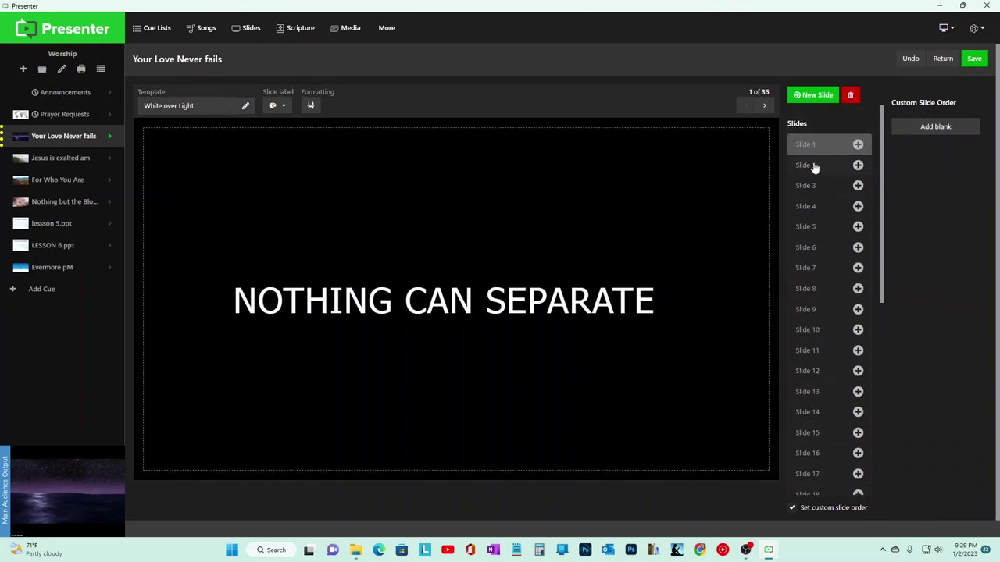
{"action": "left_click", "coordinate": [820, 165]}
{"action": "left_click", "coordinate": [858, 144]}
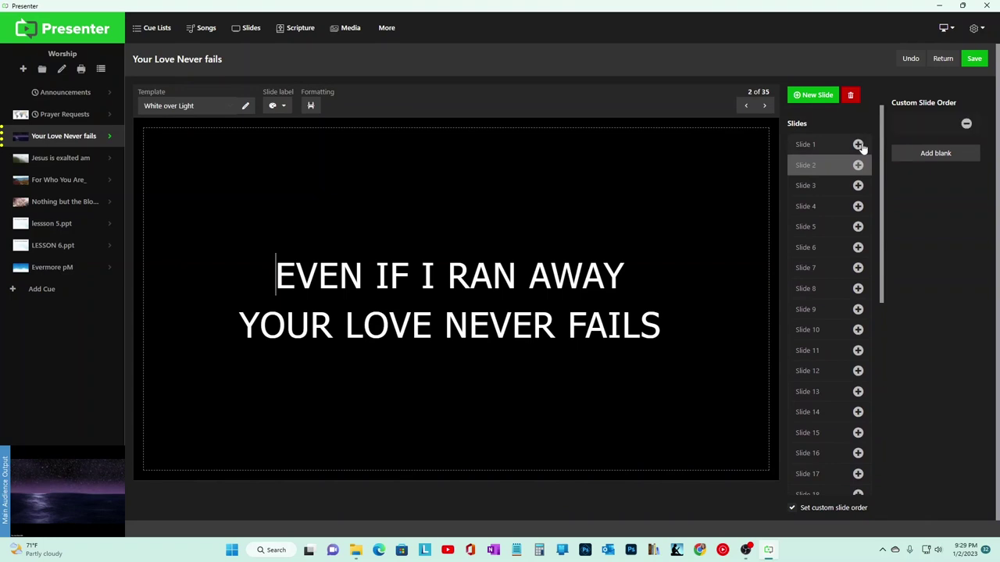
{"action": "left_click", "coordinate": [858, 166]}
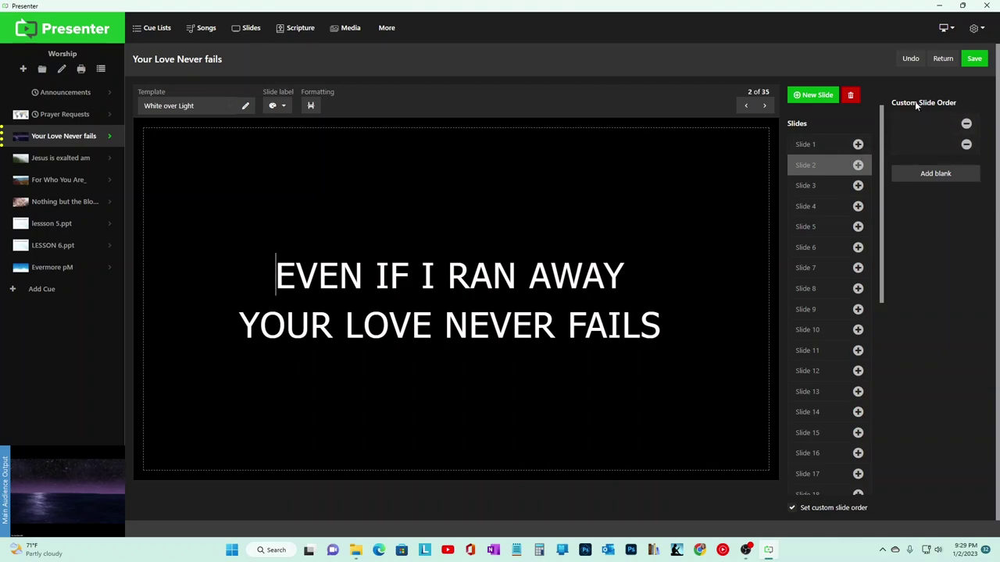
{"action": "left_click", "coordinate": [910, 61]}
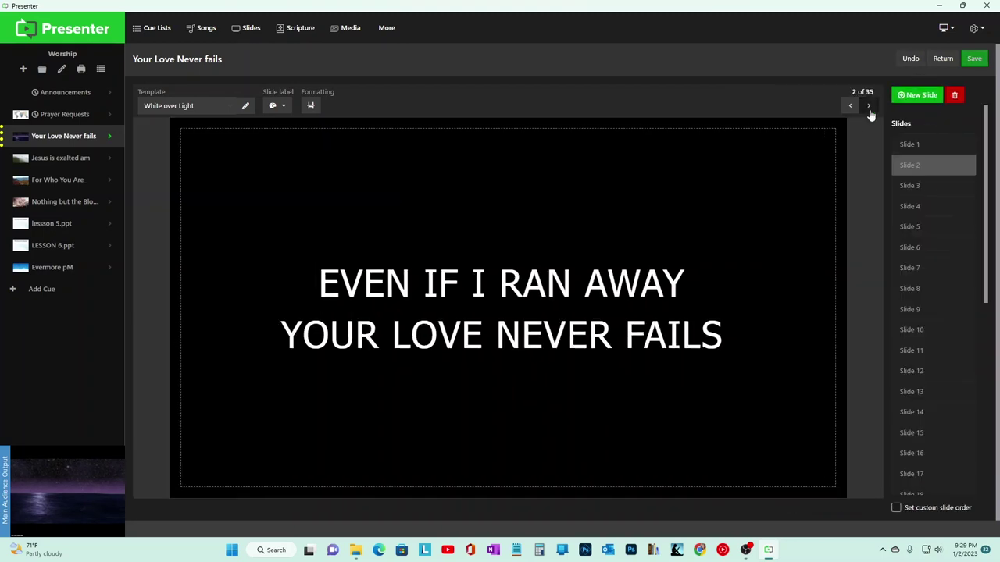
{"action": "left_click", "coordinate": [904, 147]}
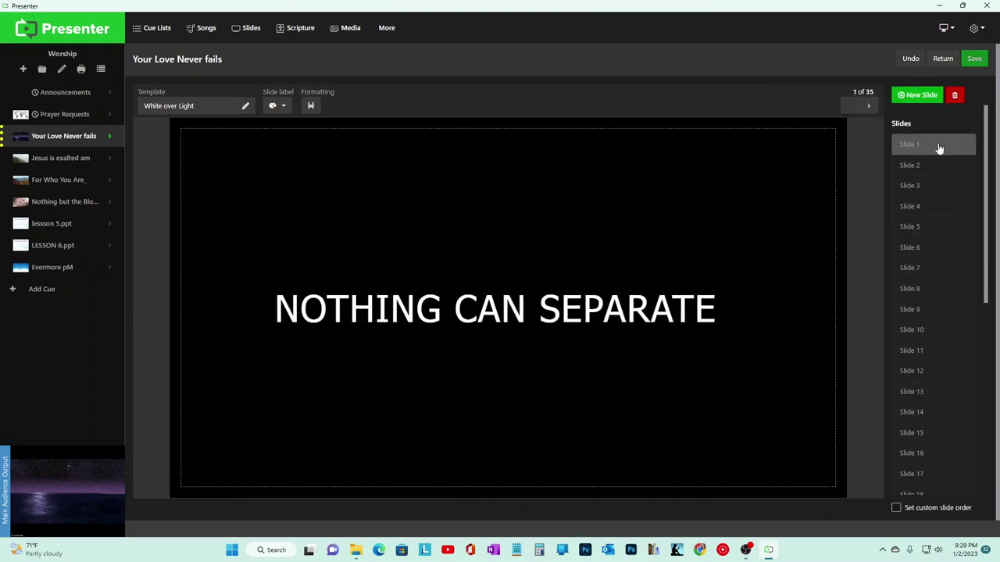
Step: Launch the Jesus is exalted am cue, switch to Announcements and present Slides 2, 3, 4, 8, 7, 6, 5 and 1 in that order
{"action": "left_click", "coordinate": [78, 158]}
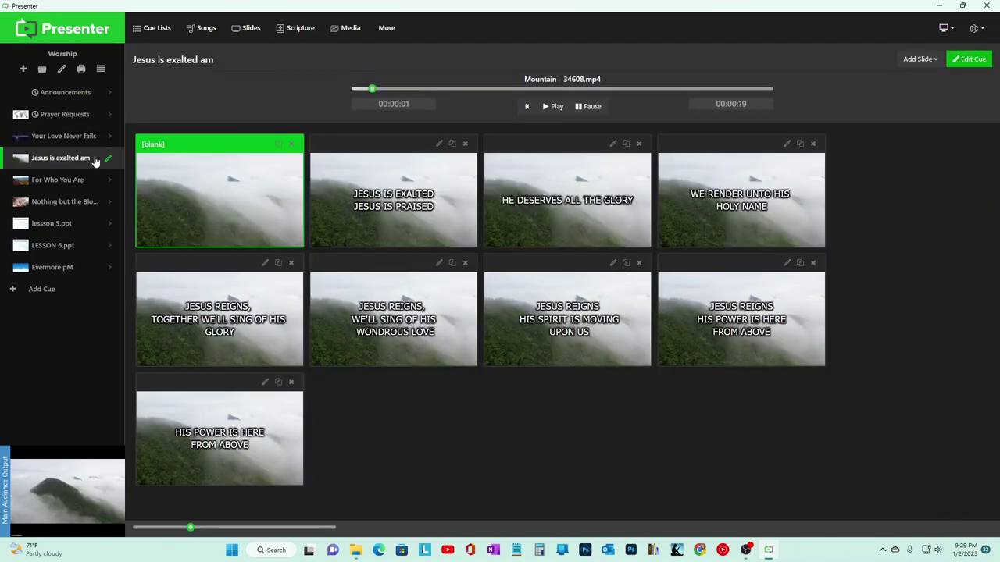
{"action": "left_click", "coordinate": [78, 96]}
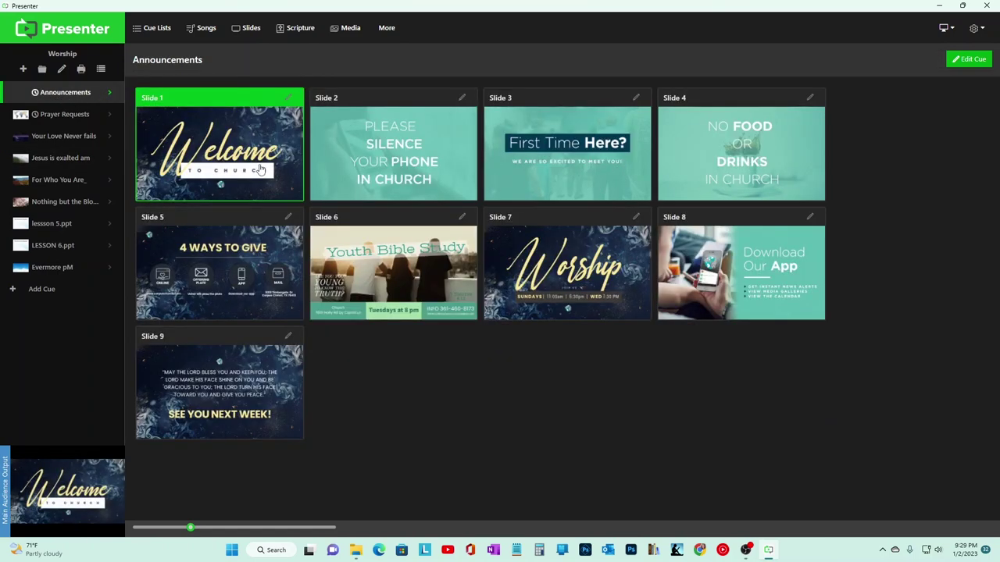
{"action": "left_click", "coordinate": [405, 162]}
{"action": "left_click", "coordinate": [543, 161]}
{"action": "left_click", "coordinate": [718, 172]}
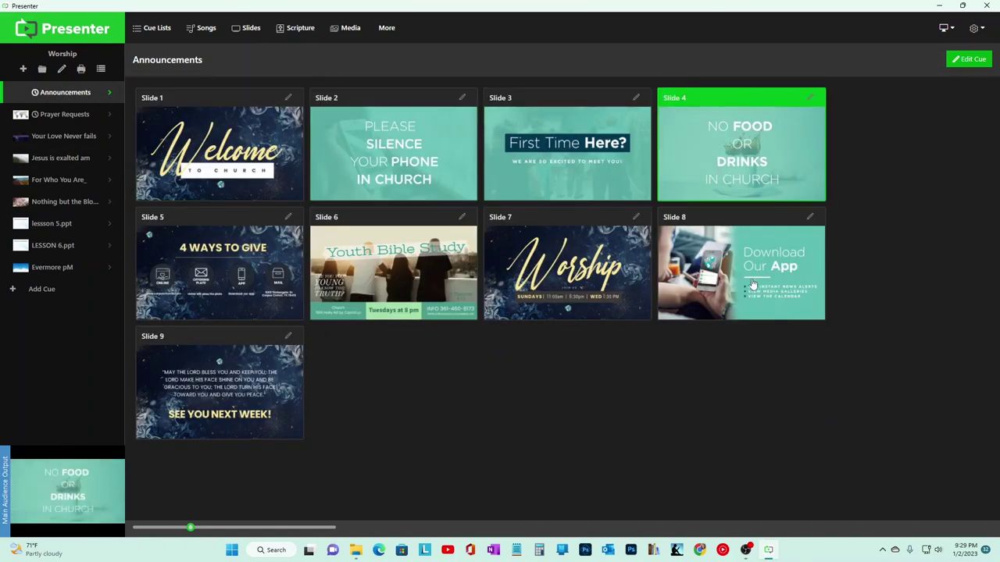
{"action": "left_click", "coordinate": [747, 284]}
{"action": "left_click", "coordinate": [547, 273]}
{"action": "left_click", "coordinate": [366, 272]}
{"action": "left_click", "coordinate": [243, 260]}
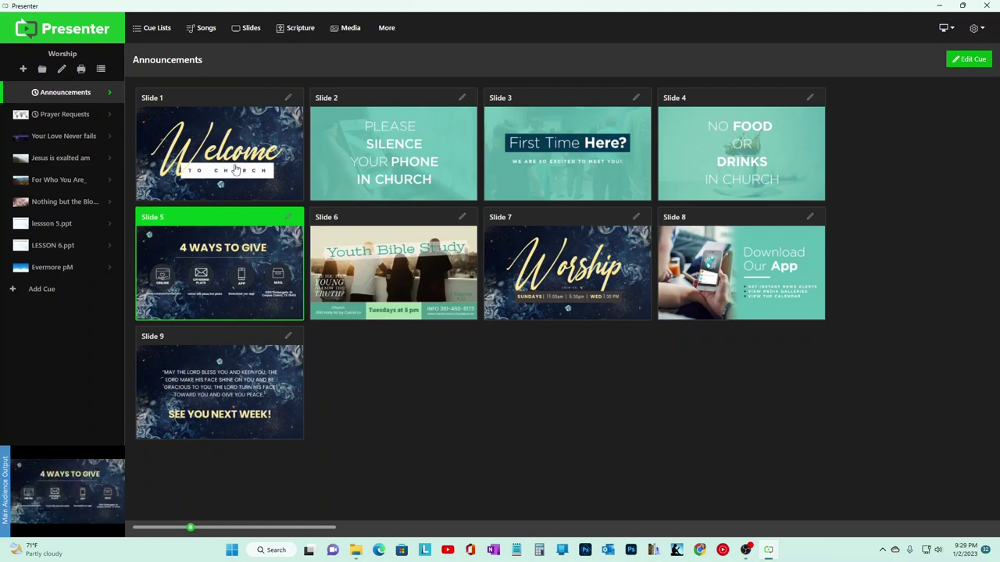
{"action": "left_click", "coordinate": [236, 170]}
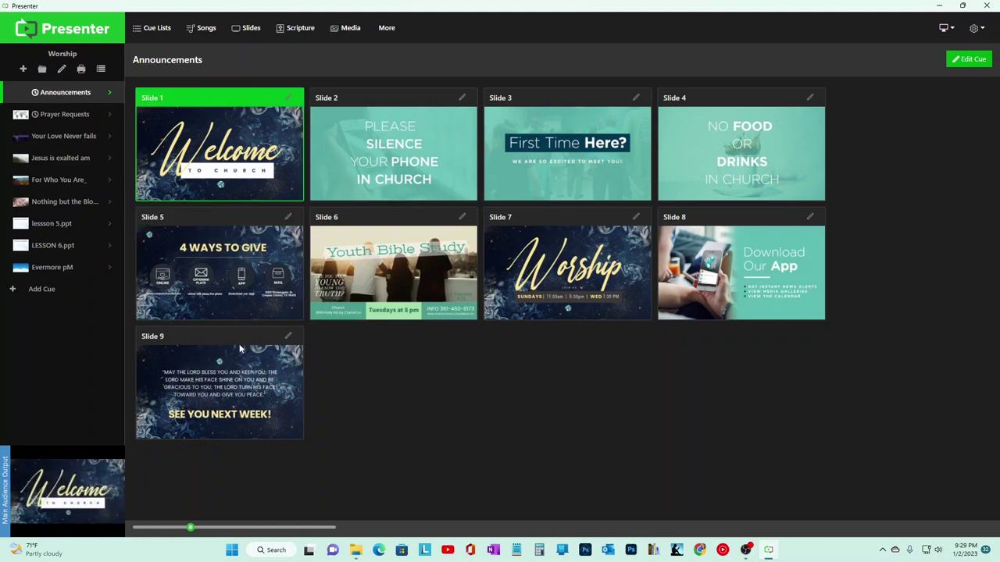
Step: Open the media library and delete the New Year 5 min countdown.mp4 video
{"action": "left_click", "coordinate": [63, 37]}
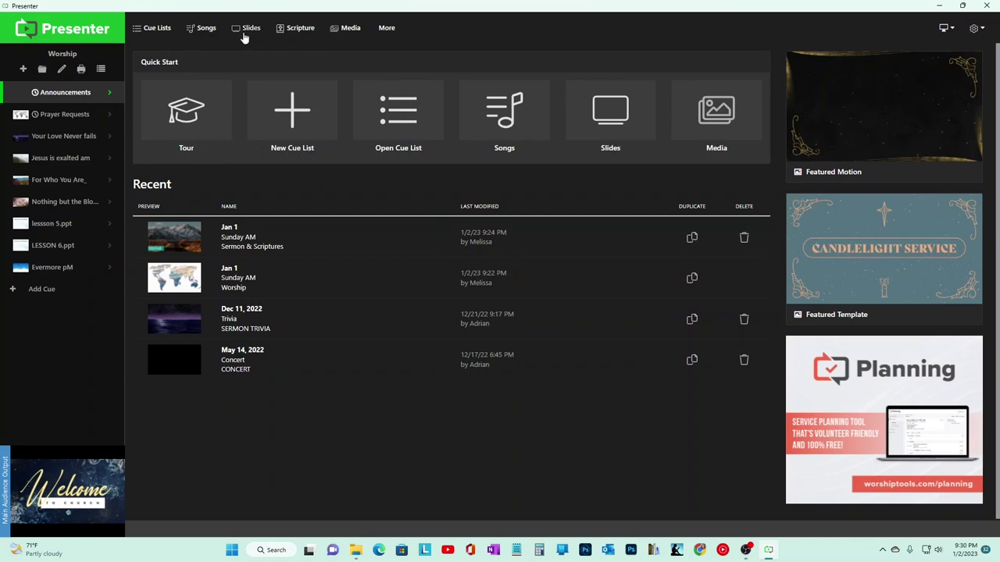
{"action": "left_click", "coordinate": [346, 30]}
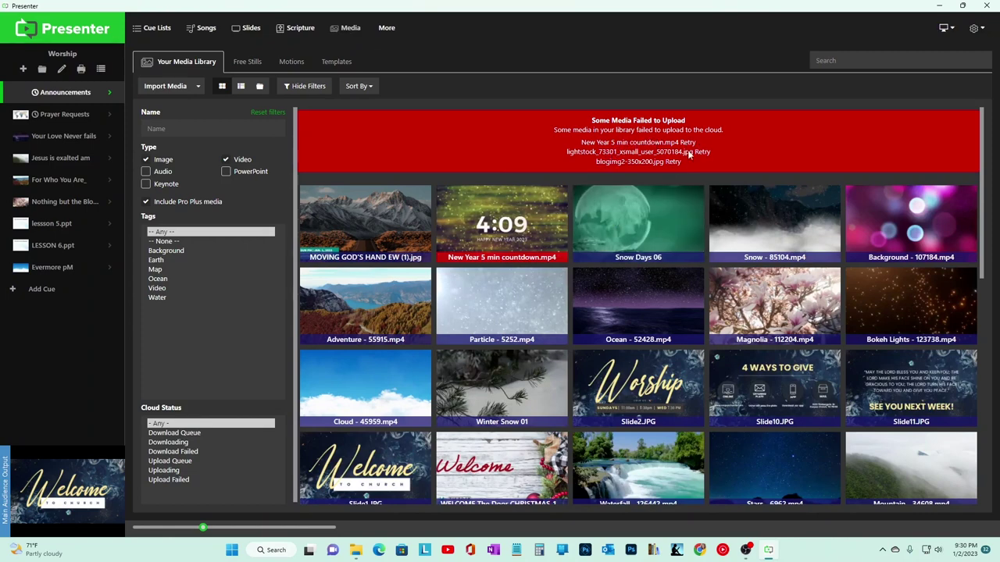
{"action": "mouse_move", "coordinate": [537, 221]}
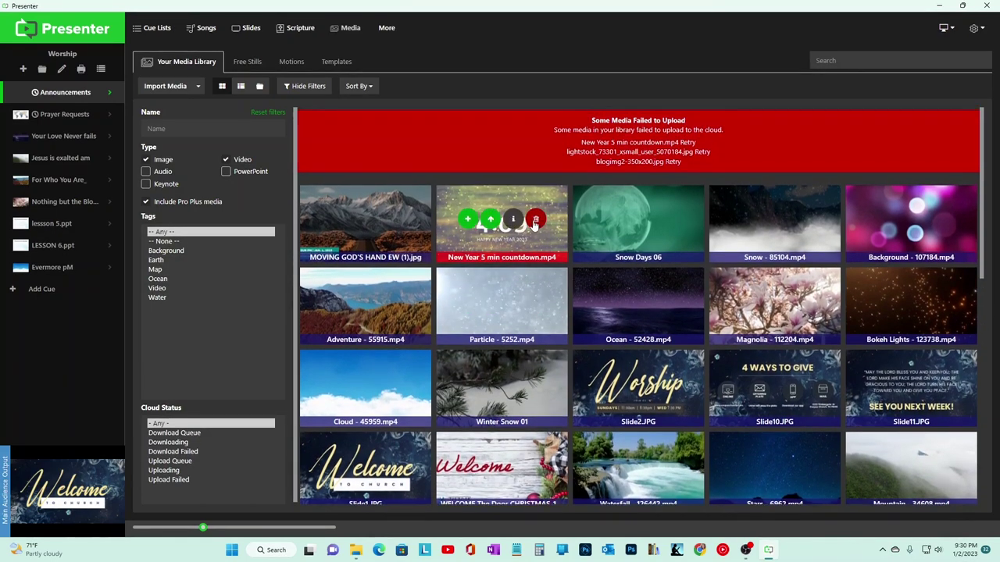
{"action": "left_click", "coordinate": [538, 221]}
{"action": "left_click", "coordinate": [593, 96]}
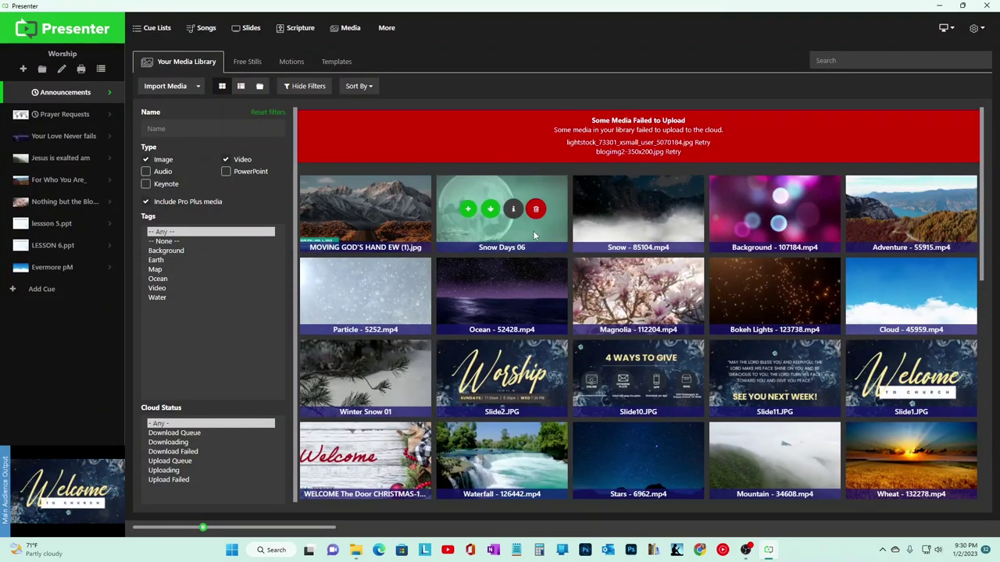
Step: Delete the MOVING GOD'S HAND EW (1).jpg image from the media library
{"action": "mouse_move", "coordinate": [360, 220]}
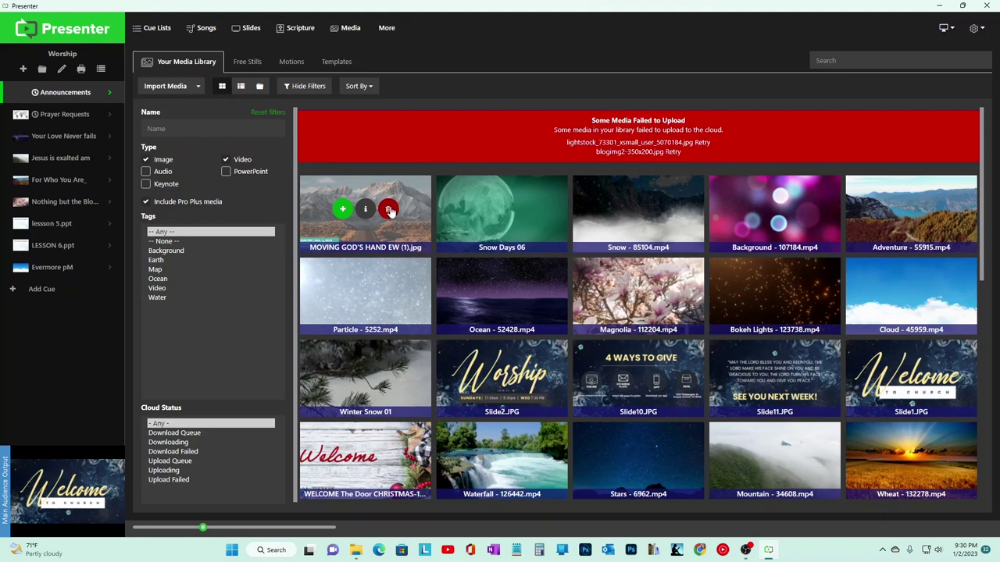
{"action": "left_click", "coordinate": [389, 211]}
{"action": "left_click", "coordinate": [593, 97]}
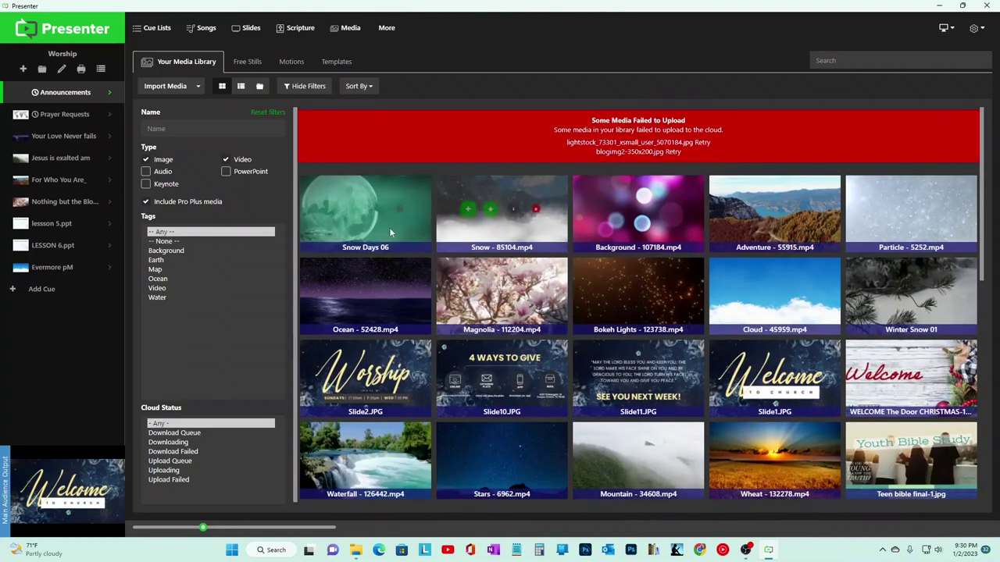
Step: Open the file browser for importing media and cancel it without choosing a file
{"action": "mouse_move", "coordinate": [397, 219]}
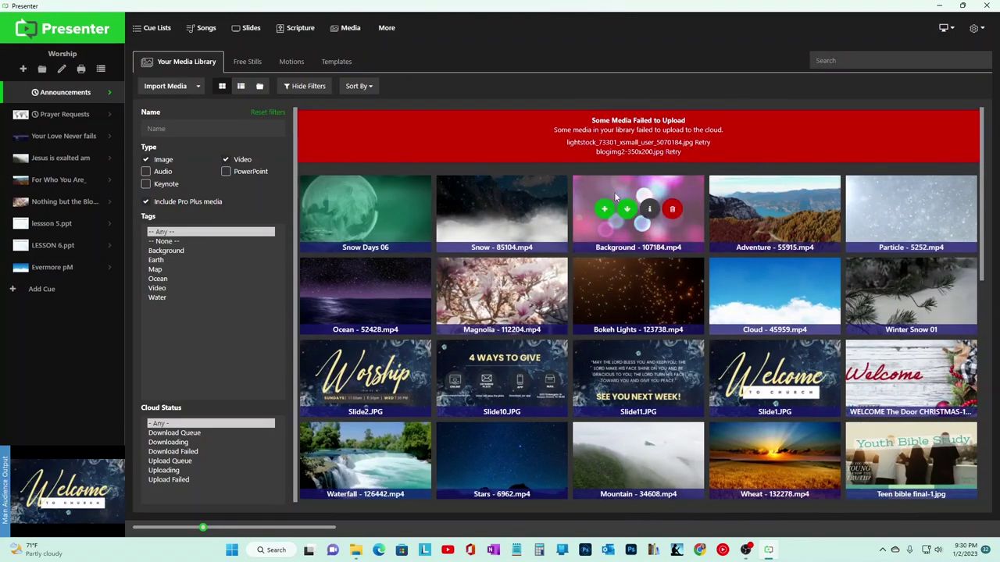
{"action": "mouse_move", "coordinate": [537, 189]}
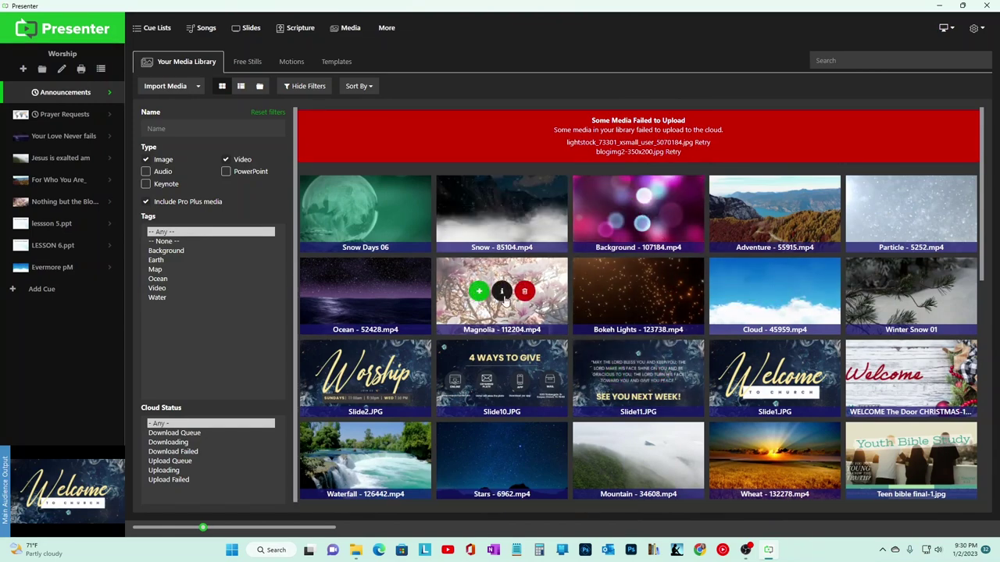
{"action": "left_click", "coordinate": [173, 89]}
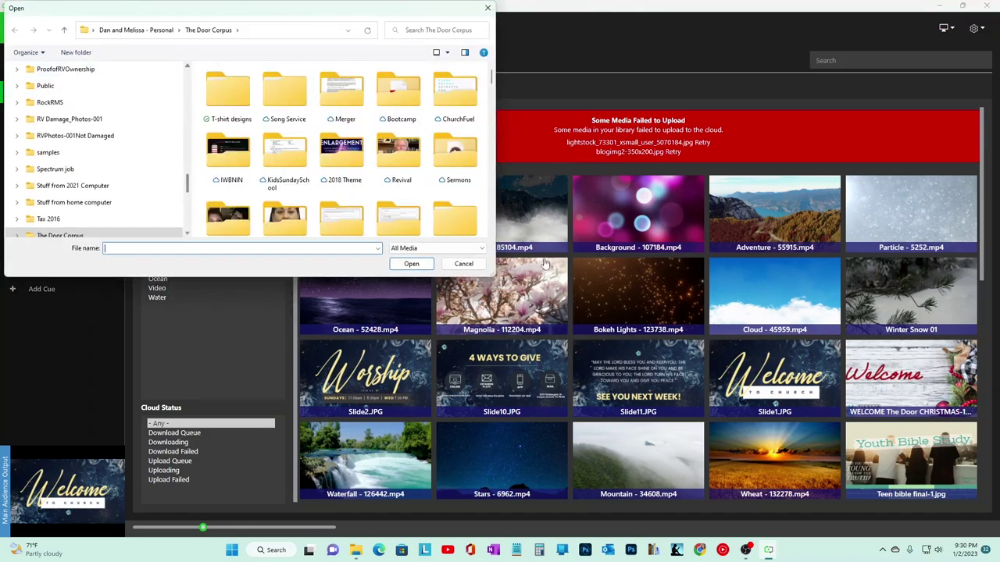
{"action": "left_click", "coordinate": [464, 264]}
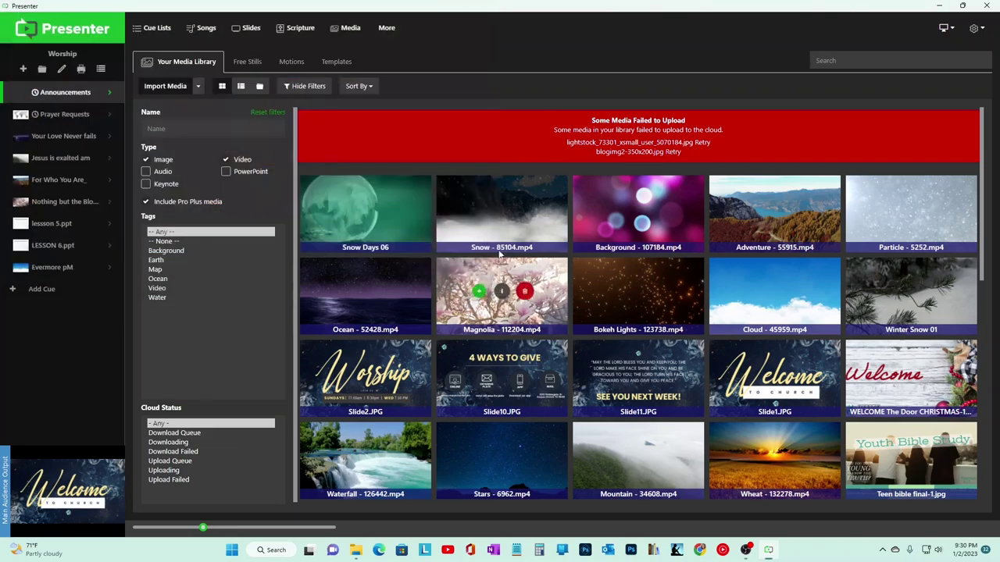
Step: Switch to Chrome, go to pixabay.com/videos and browse the free stock footage
{"action": "left_click", "coordinate": [941, 6]}
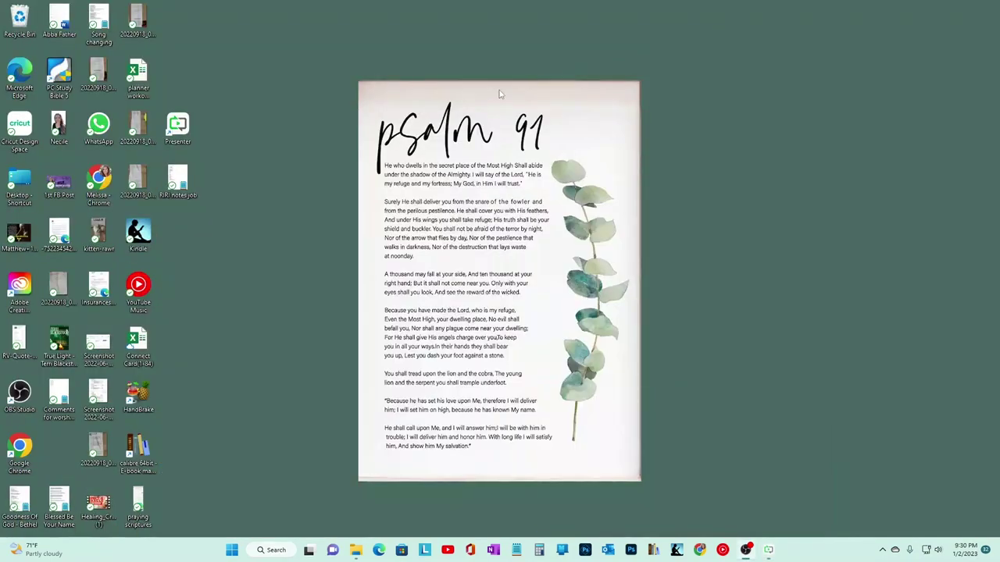
{"action": "left_click", "coordinate": [699, 550]}
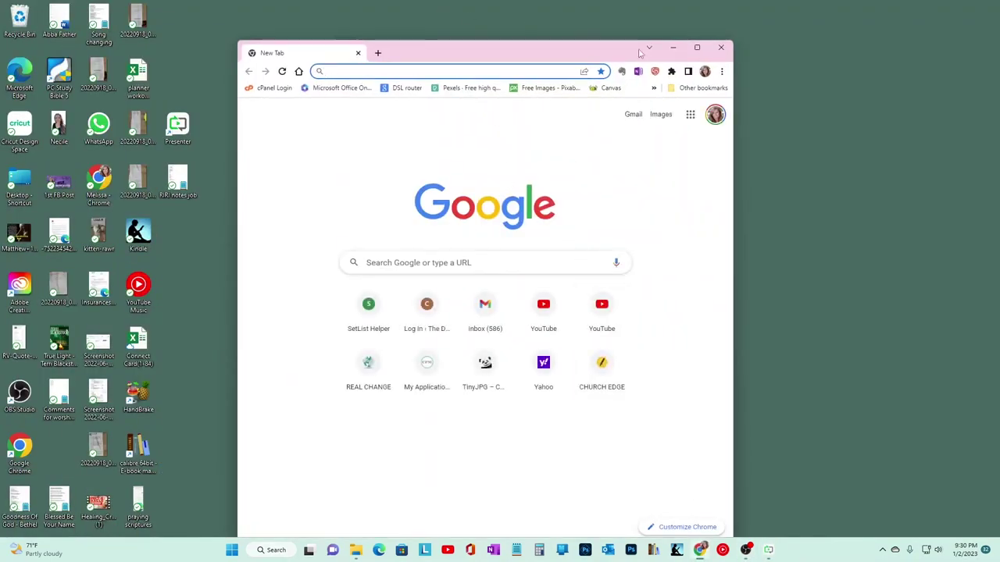
{"action": "left_click", "coordinate": [696, 47]}
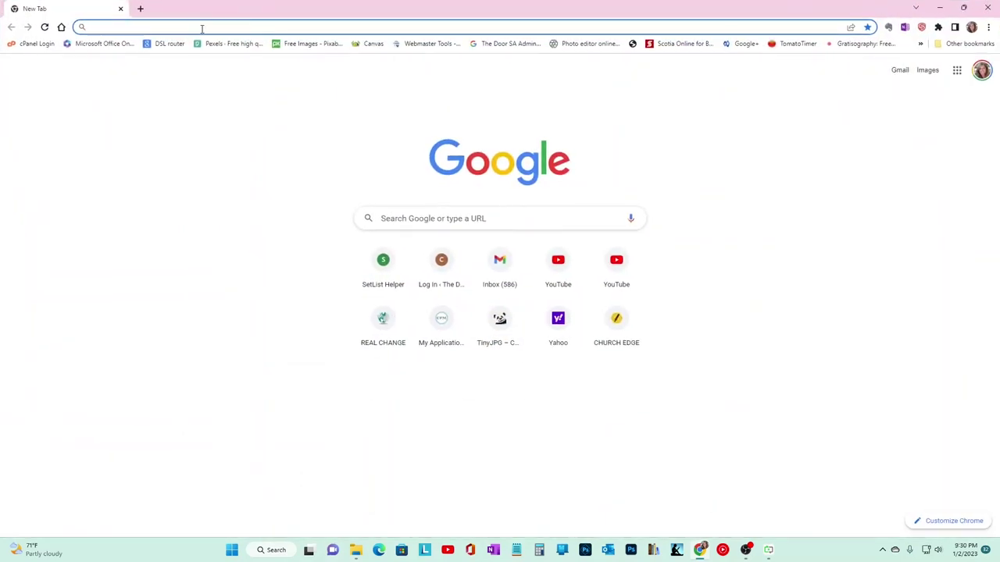
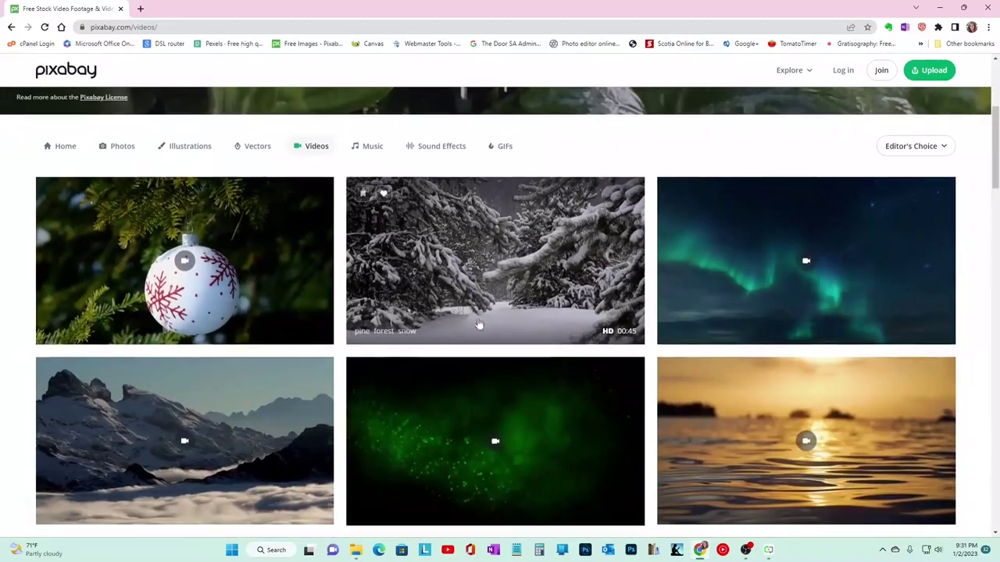
{"action": "scroll", "coordinate": [413, 289], "scroll_direction": "down", "scroll_amount": 1}
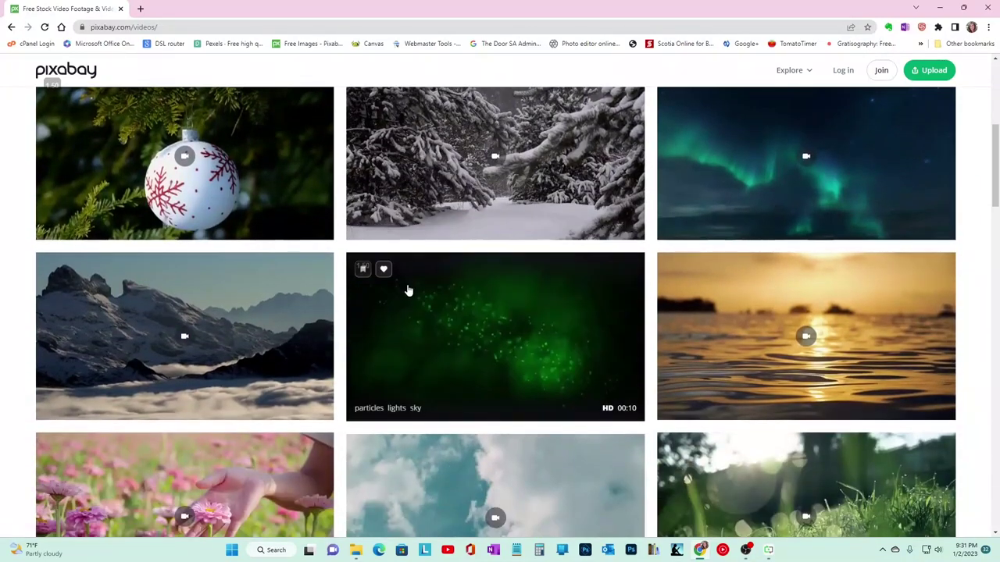
{"action": "scroll", "coordinate": [468, 301], "scroll_direction": "down", "scroll_amount": 2}
{"action": "scroll", "coordinate": [508, 308], "scroll_direction": "down", "scroll_amount": 4}
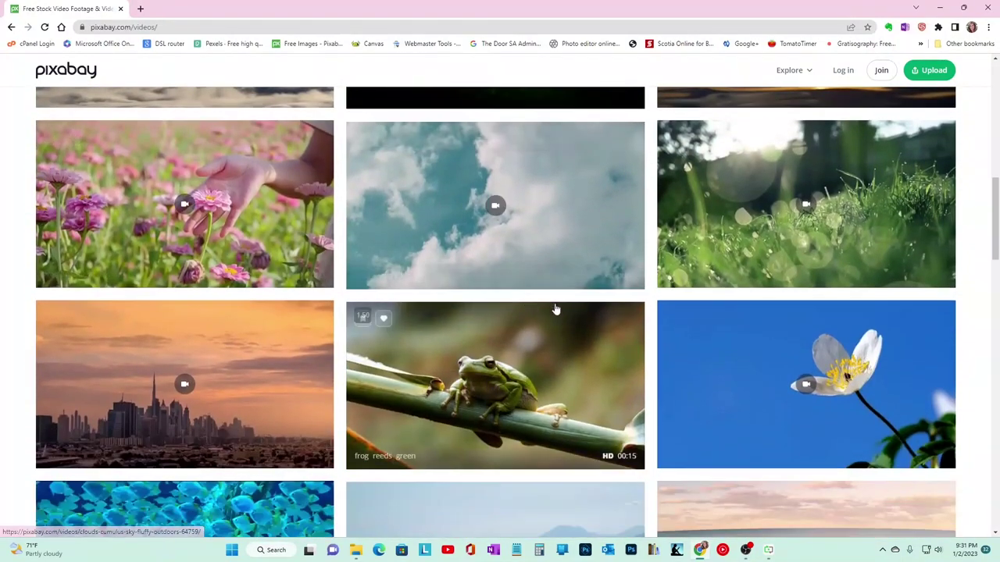
{"action": "scroll", "coordinate": [526, 313], "scroll_direction": "up", "scroll_amount": 10}
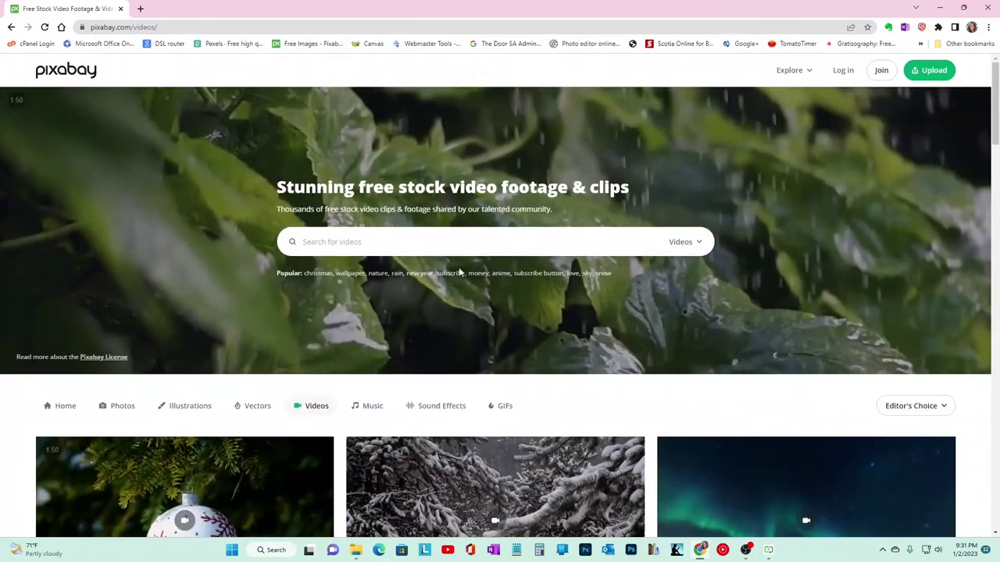
Step: Search the Pixabay videos for winter, browse the results and open the blue Snowy Trees video, dismissing the Google sign-in prompt
{"action": "left_click", "coordinate": [353, 241]}
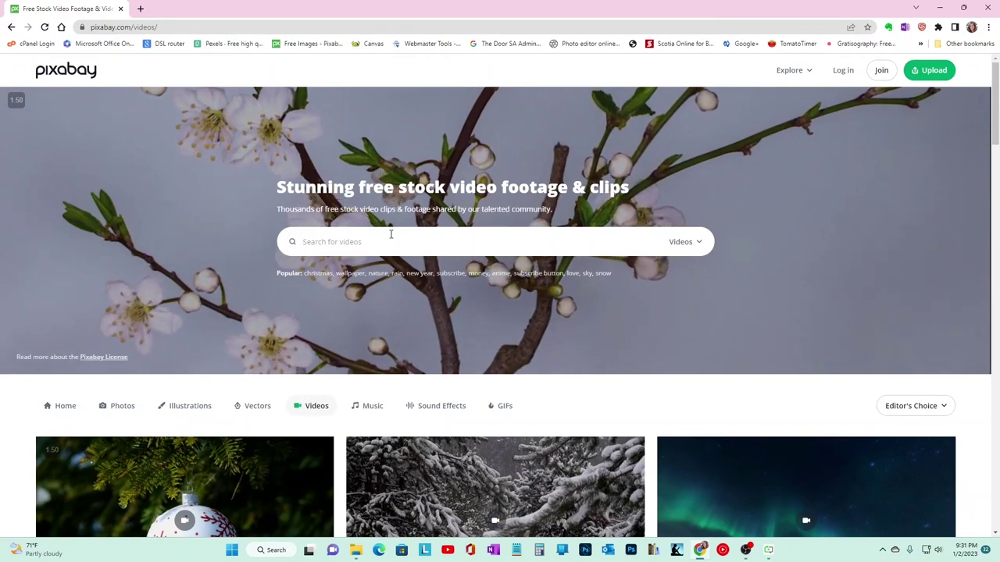
{"action": "type", "text": "winter"}
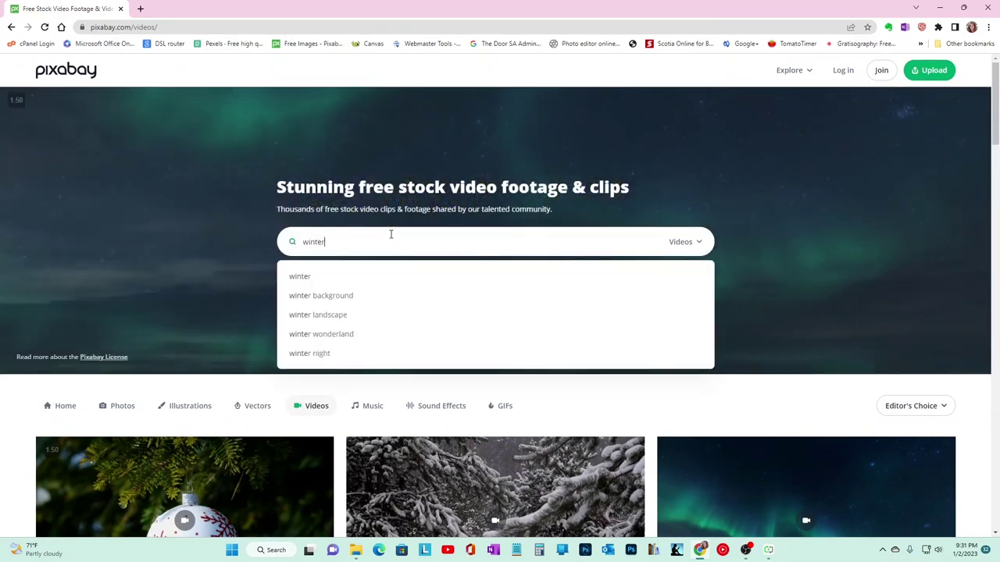
{"action": "key", "text": "Return"}
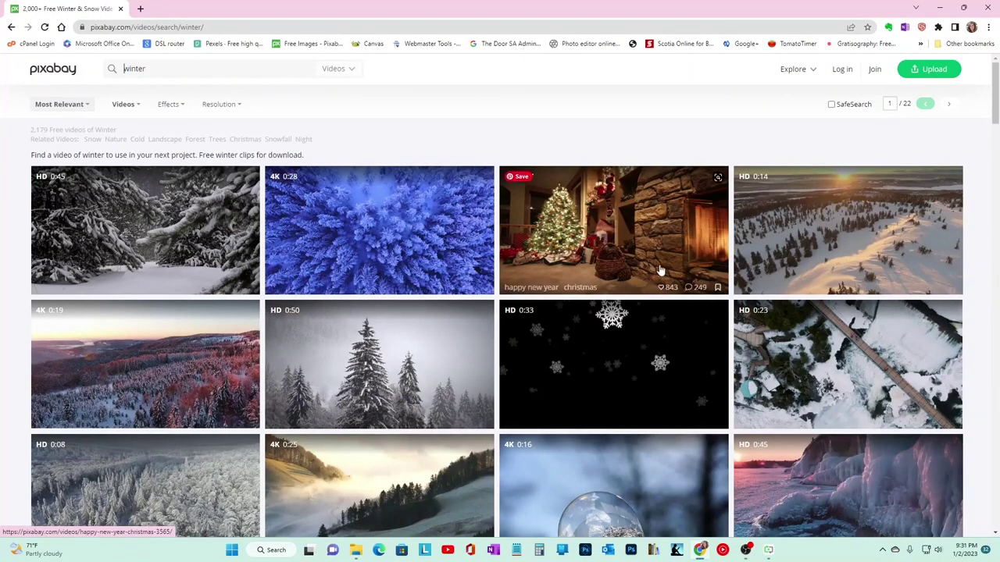
{"action": "scroll", "coordinate": [781, 328], "scroll_direction": "down", "scroll_amount": 1}
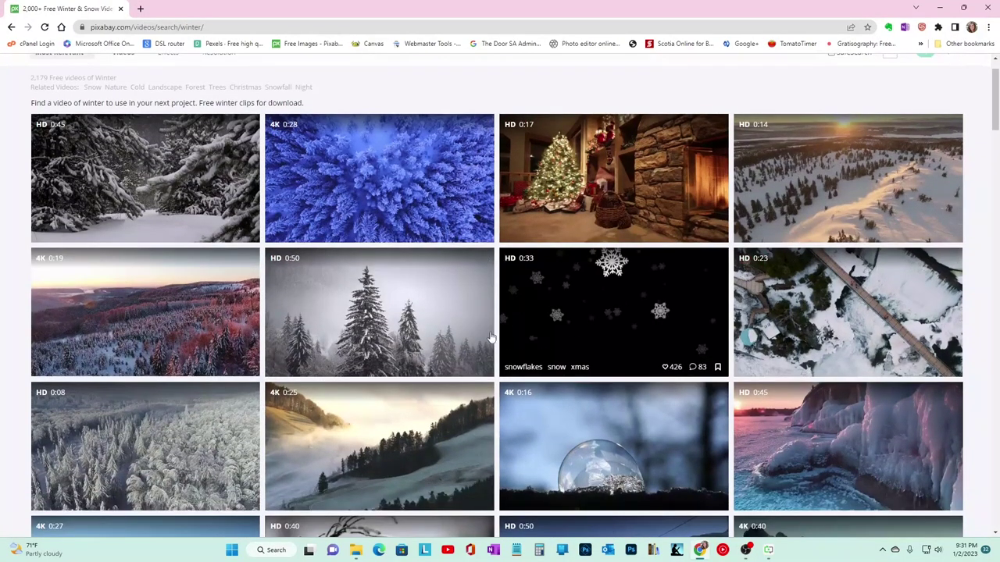
{"action": "scroll", "coordinate": [477, 340], "scroll_direction": "down", "scroll_amount": 2}
{"action": "scroll", "coordinate": [511, 341], "scroll_direction": "down", "scroll_amount": 1}
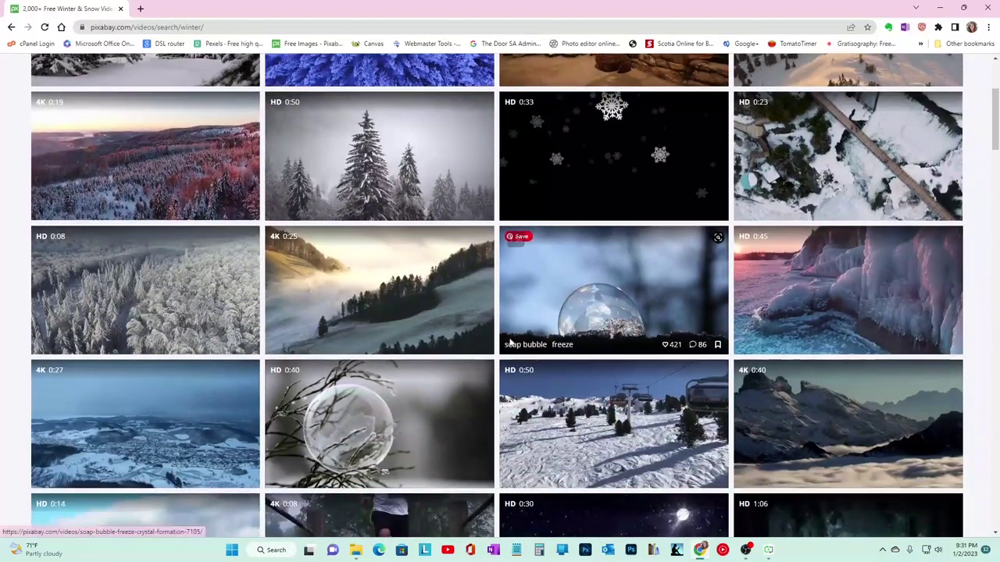
{"action": "scroll", "coordinate": [459, 339], "scroll_direction": "down", "scroll_amount": 2}
{"action": "scroll", "coordinate": [460, 339], "scroll_direction": "up", "scroll_amount": 6}
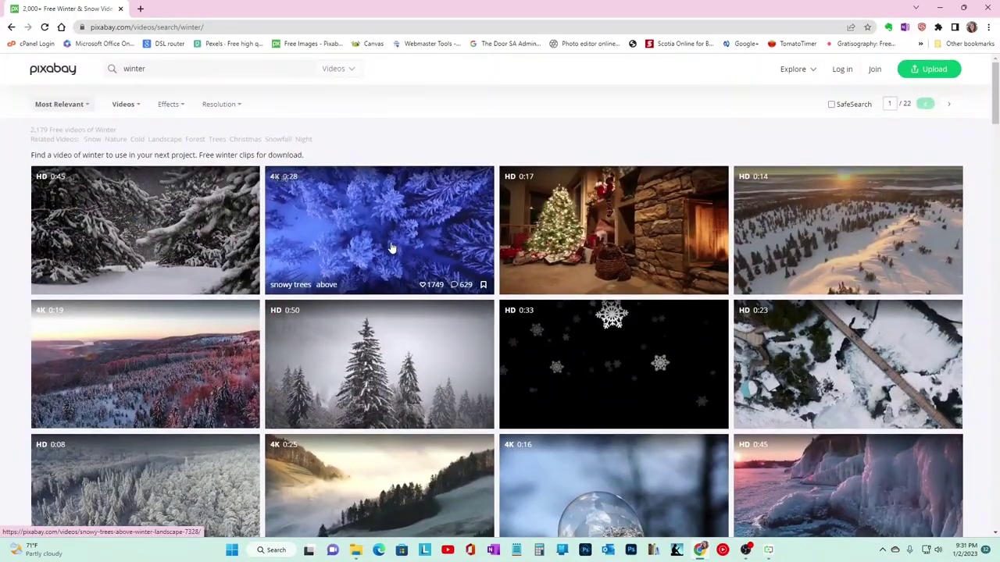
{"action": "left_click", "coordinate": [399, 243]}
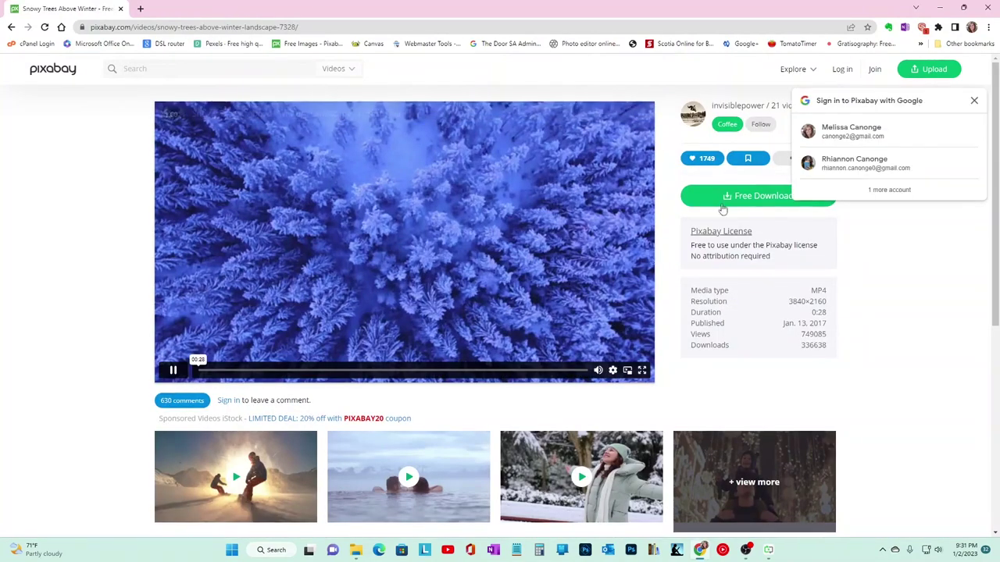
{"action": "left_click", "coordinate": [975, 103]}
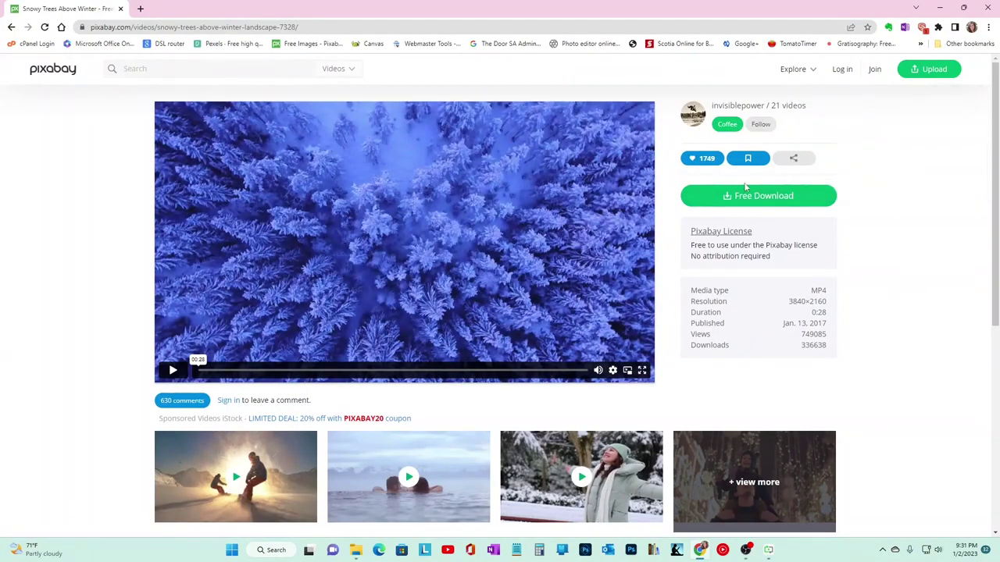
Step: Download the video at 1280×720 and save it as Snowy Trees - 7328 in the Downloads folder
{"action": "left_click", "coordinate": [758, 196]}
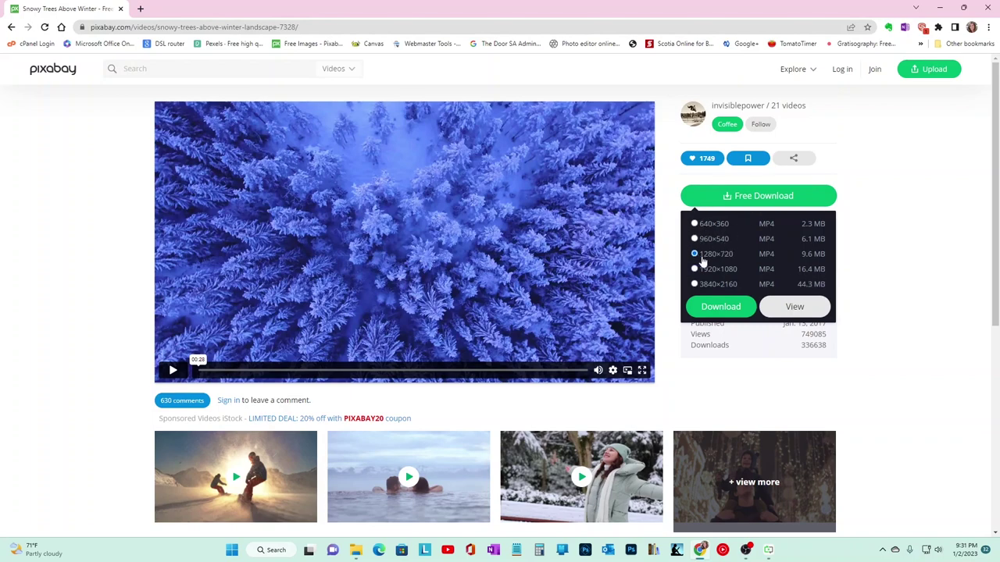
{"action": "left_click", "coordinate": [720, 308]}
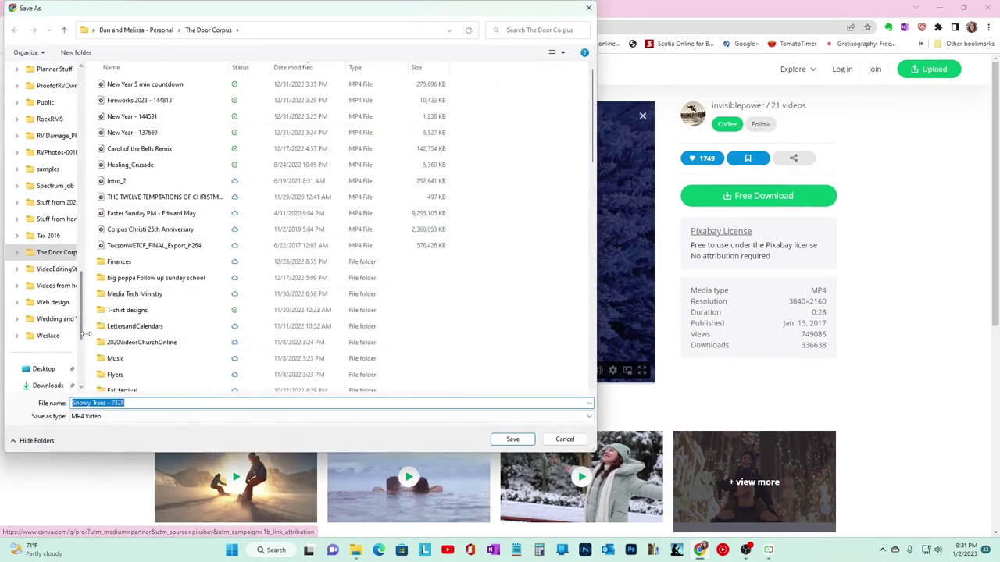
{"action": "left_click_drag", "start_coordinate": [81, 328], "coordinate": [79, 94]}
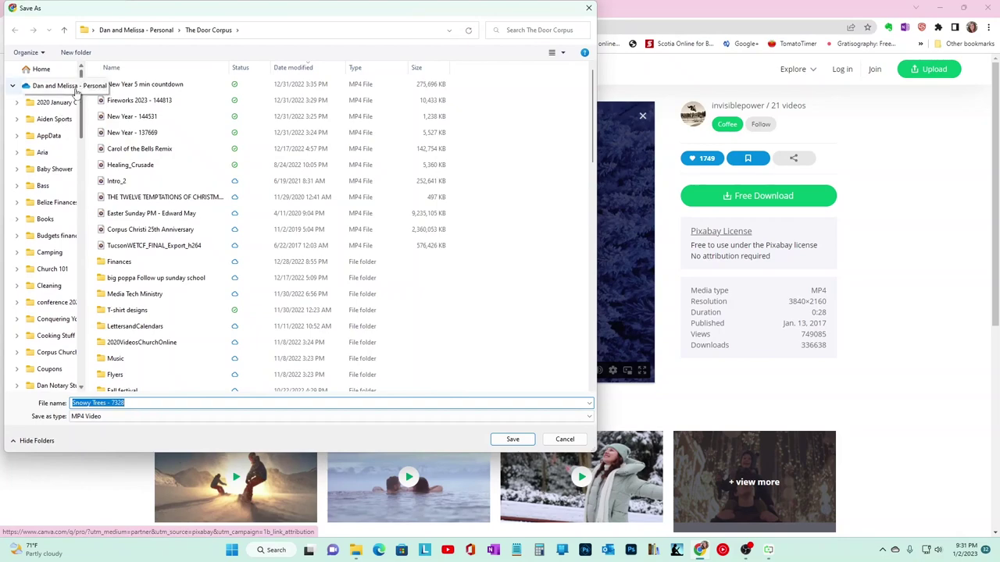
{"action": "left_click", "coordinate": [13, 86]}
{"action": "left_click", "coordinate": [47, 136]}
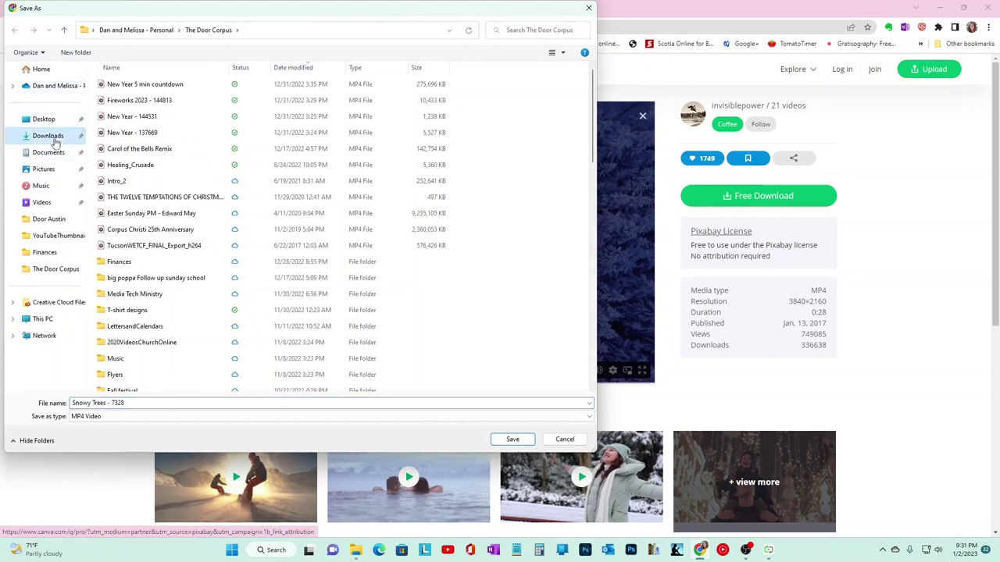
{"action": "left_click", "coordinate": [525, 439]}
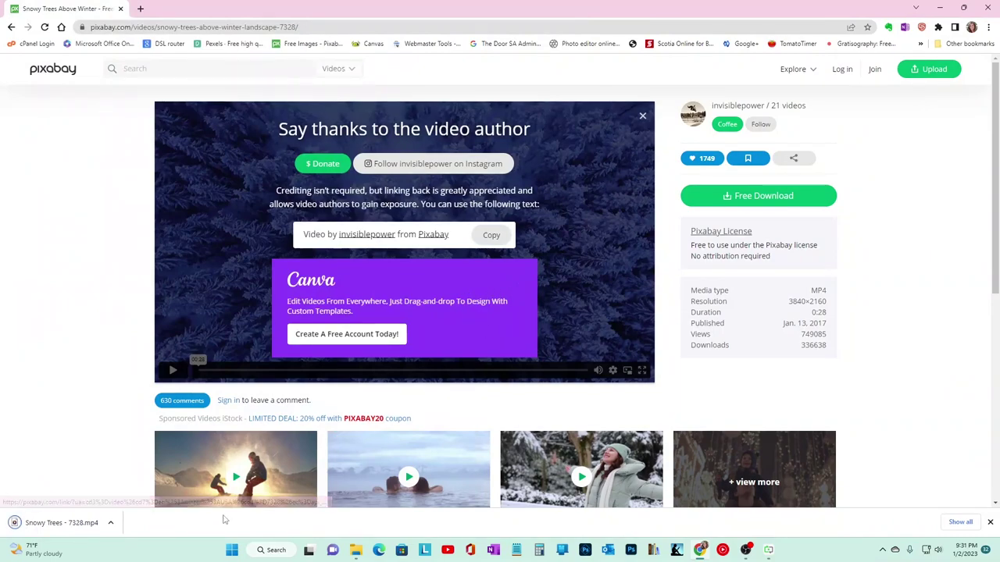
Step: Switch to Presenter and import Snowy Trees - 7328 from the Downloads folder into the media library
{"action": "left_click", "coordinate": [768, 551]}
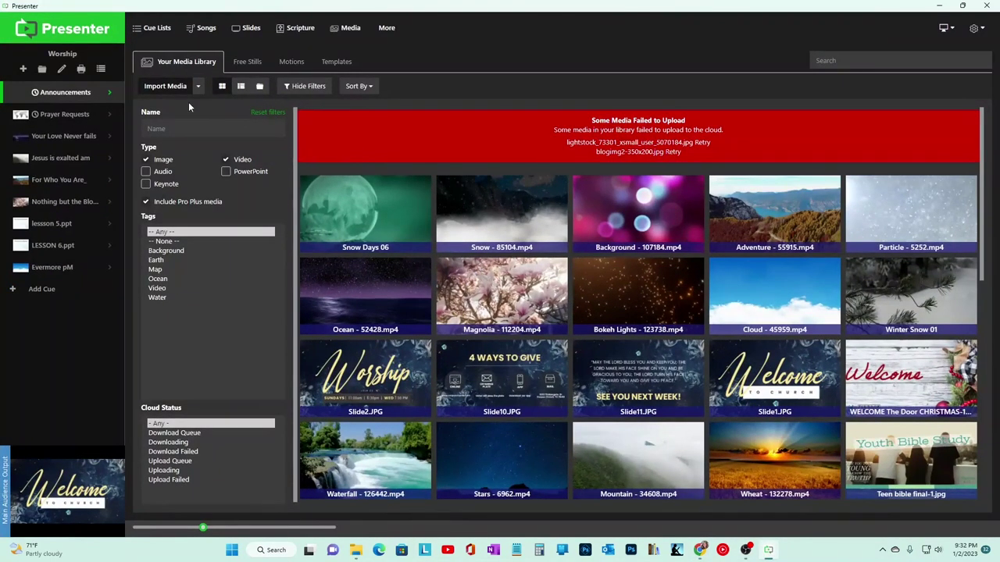
{"action": "left_click", "coordinate": [178, 88]}
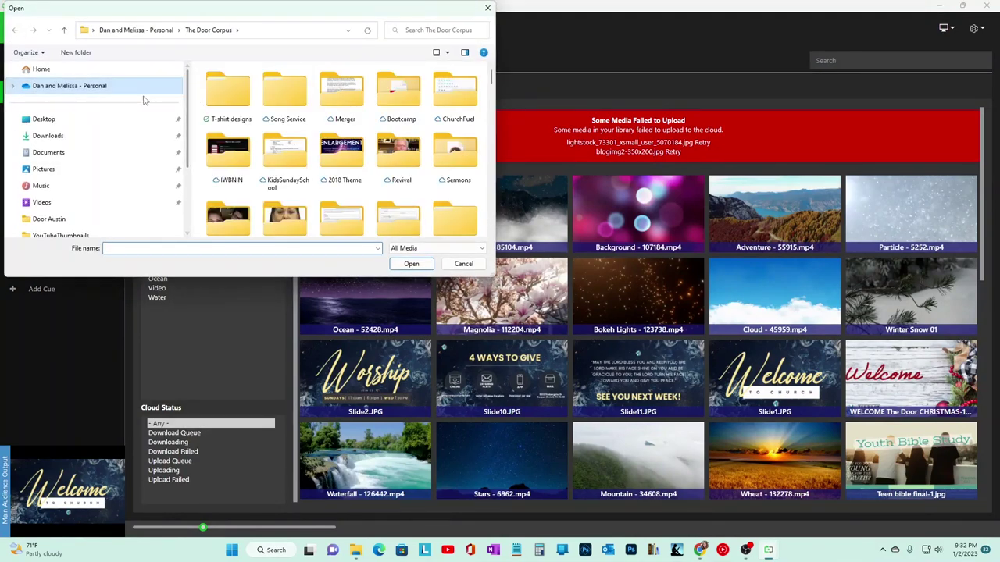
{"action": "left_click", "coordinate": [129, 136]}
{"action": "left_click", "coordinate": [259, 100]}
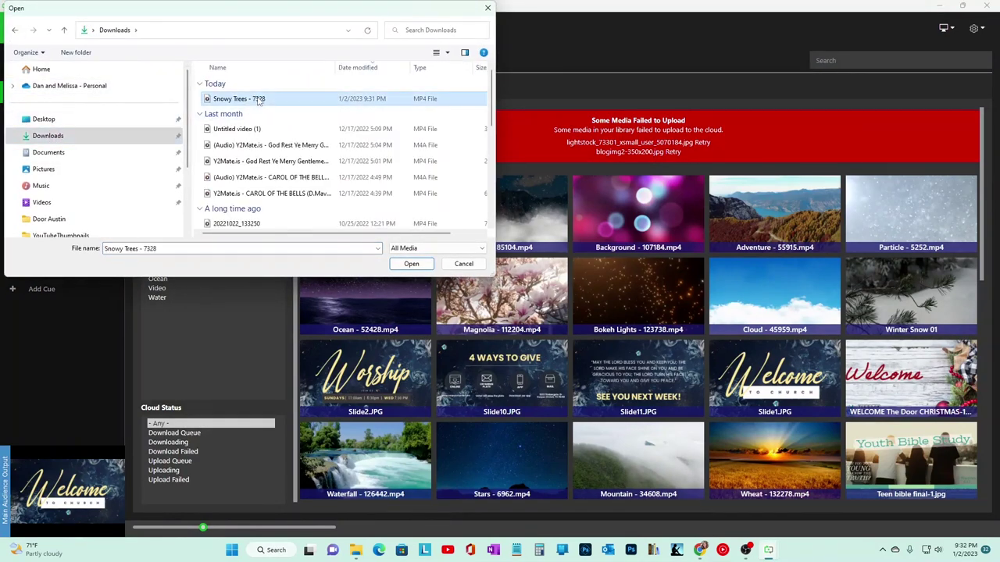
{"action": "left_click", "coordinate": [411, 263]}
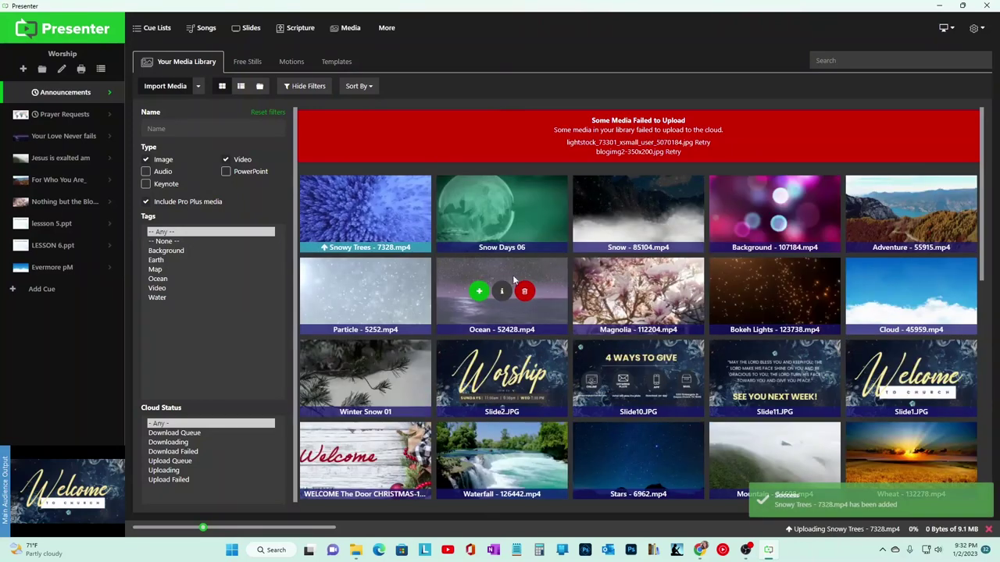
Step: Replace the background of the Your Love Never fails cue with Snowy Trees - 7328.mp4 and launch the cue
{"action": "left_click", "coordinate": [69, 137]}
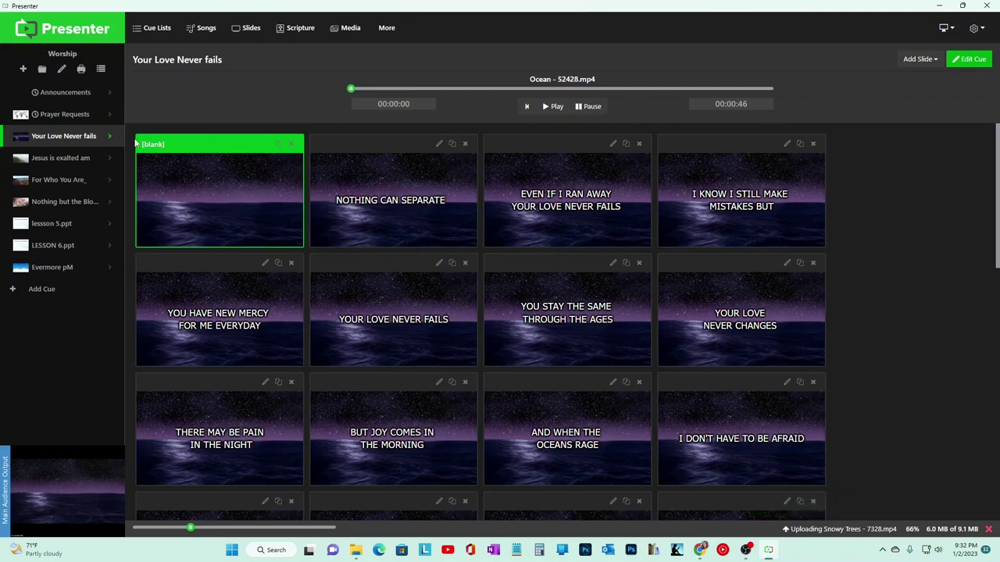
{"action": "left_click", "coordinate": [108, 139]}
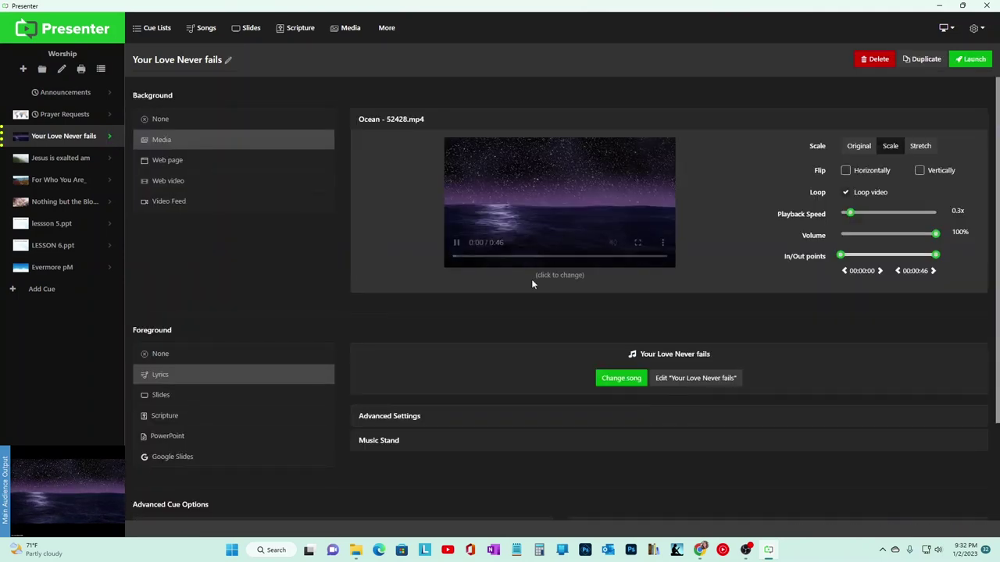
{"action": "left_click", "coordinate": [560, 273]}
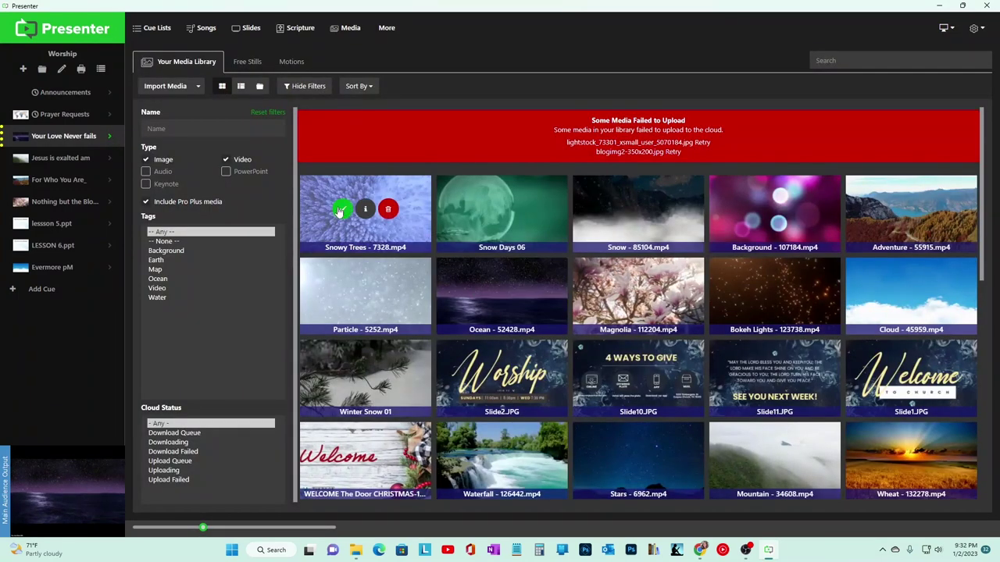
{"action": "left_click", "coordinate": [342, 210]}
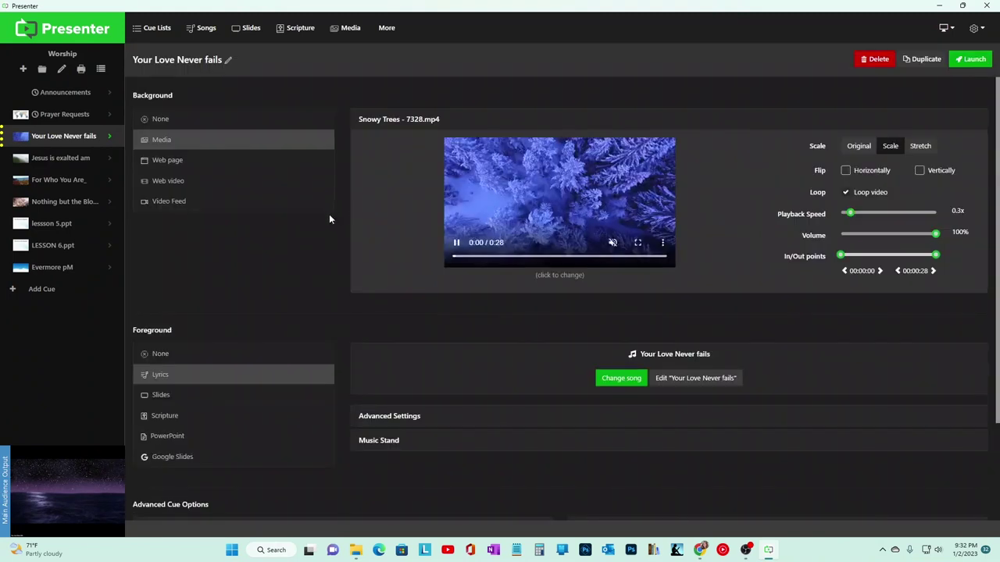
{"action": "left_click", "coordinate": [971, 60]}
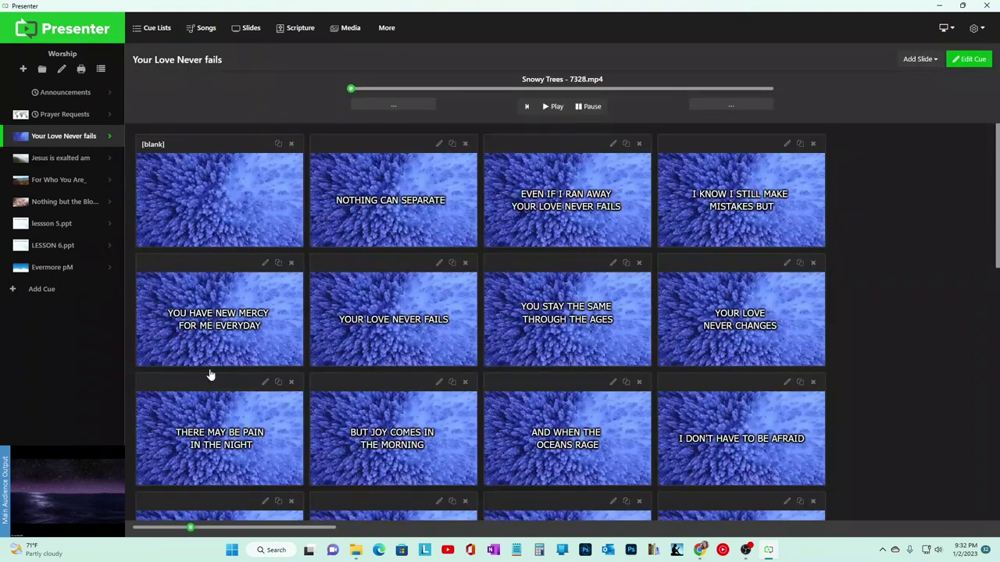
Step: Present the Your Love Never fails lyric slides in order from NOTHING CAN SEPARATE through YOUR LOVE NEVER CHANGES
{"action": "left_click", "coordinate": [412, 219]}
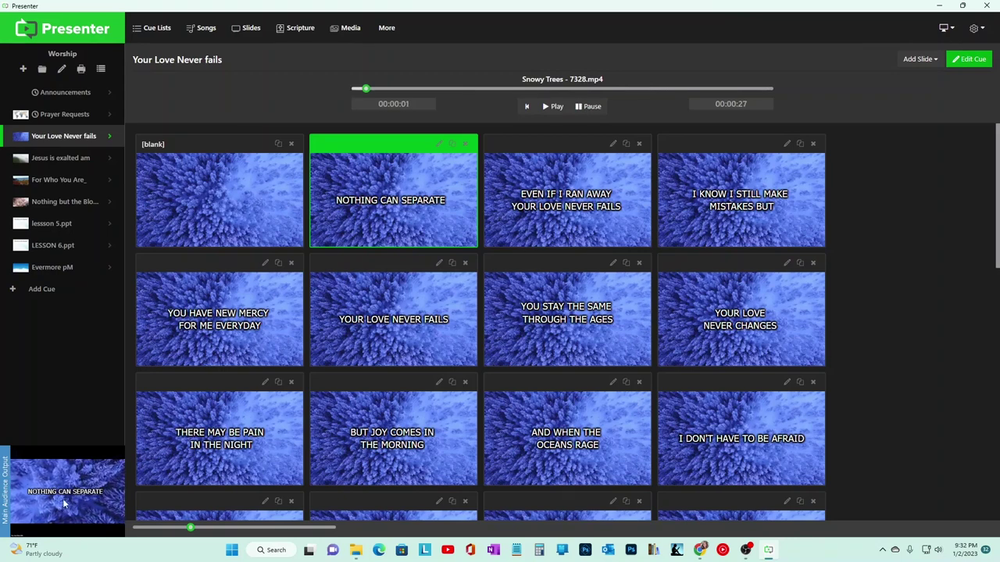
{"action": "left_click", "coordinate": [539, 235]}
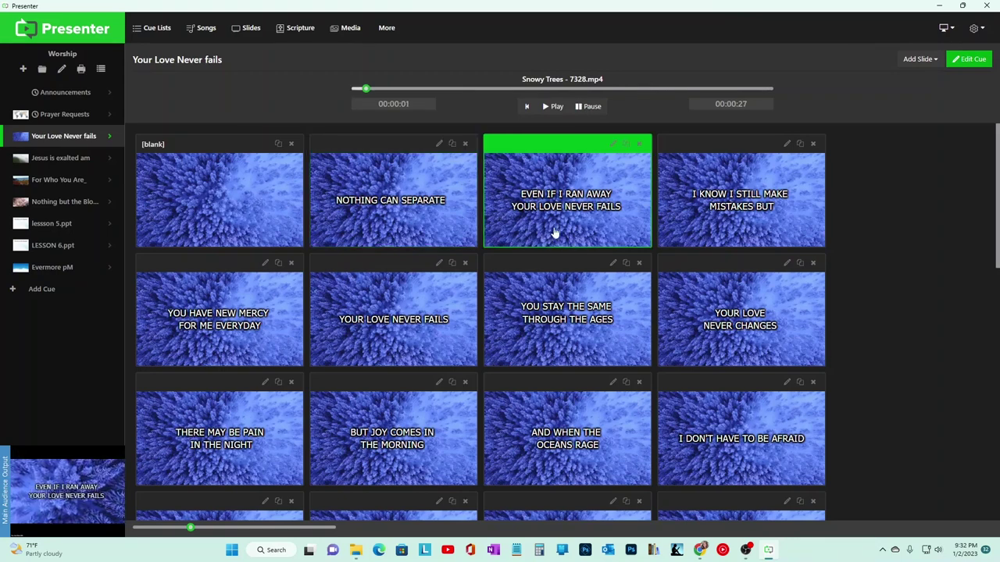
{"action": "left_click", "coordinate": [685, 219]}
{"action": "left_click", "coordinate": [274, 332]}
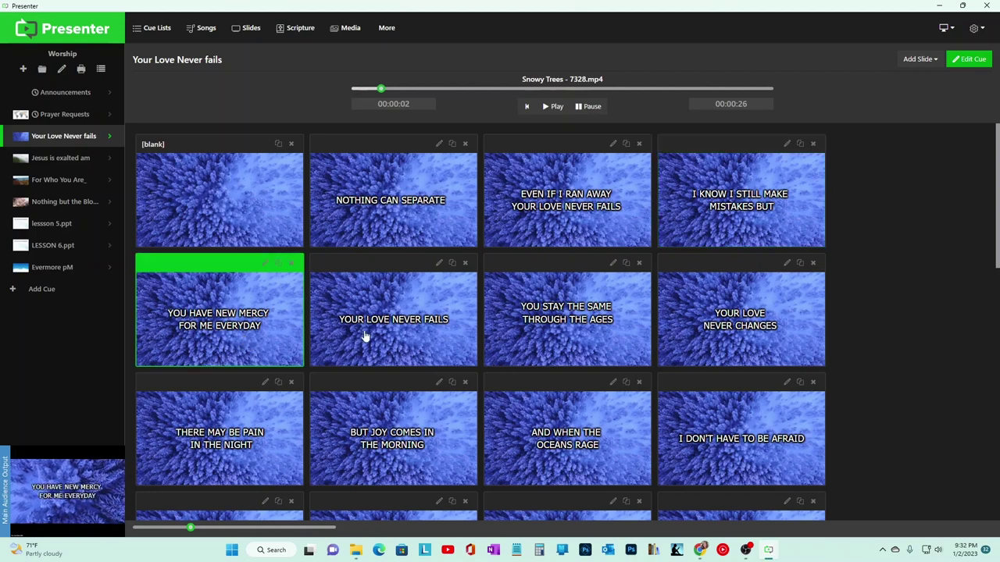
{"action": "left_click", "coordinate": [364, 336]}
{"action": "left_click", "coordinate": [532, 338]}
{"action": "left_click", "coordinate": [694, 340]}
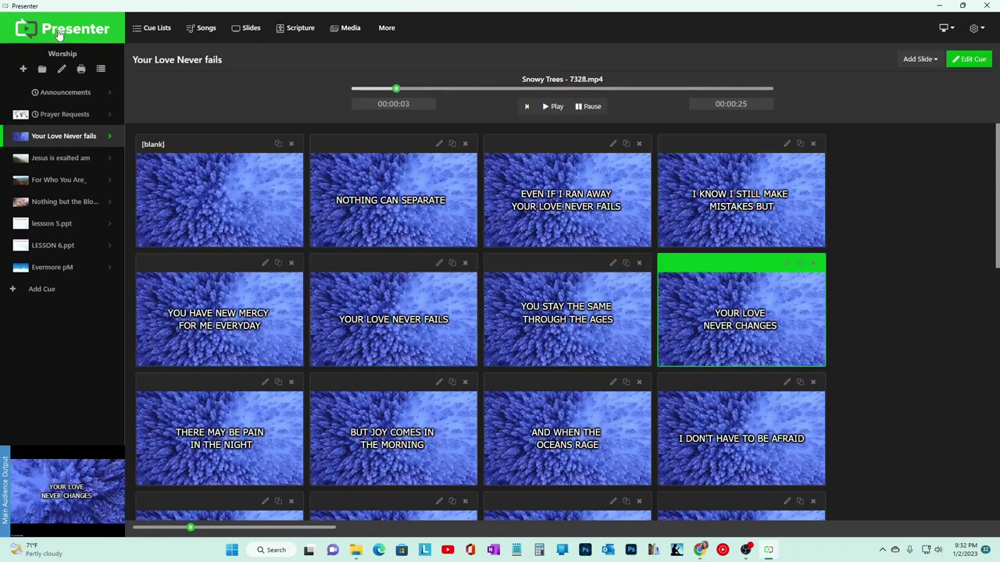
Step: Open the background media library for the Your Love Never fails cue and view its media import dialog without importing anything
{"action": "left_click", "coordinate": [59, 35]}
{"action": "left_click", "coordinate": [63, 144]}
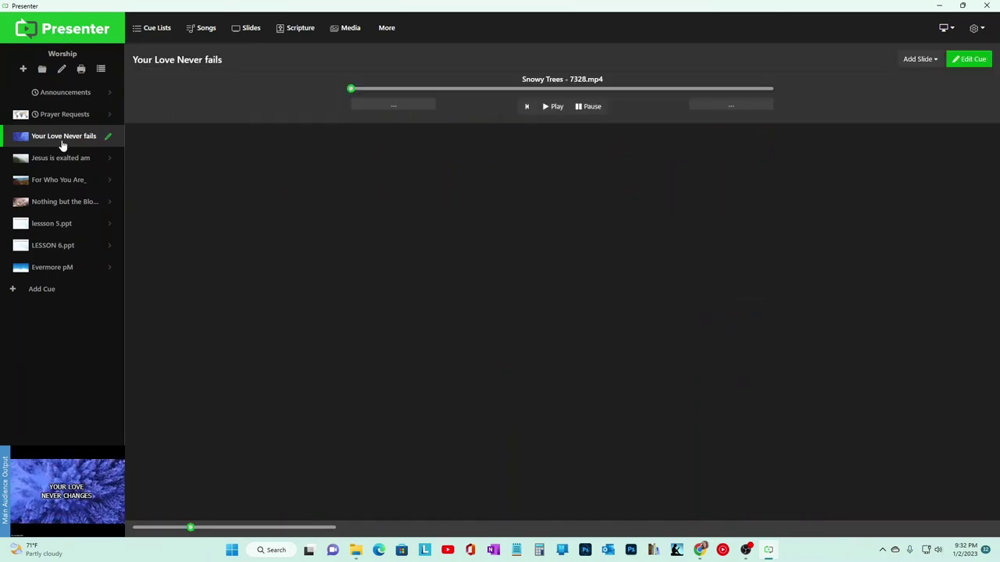
{"action": "left_click", "coordinate": [967, 60]}
{"action": "left_click", "coordinate": [572, 262]}
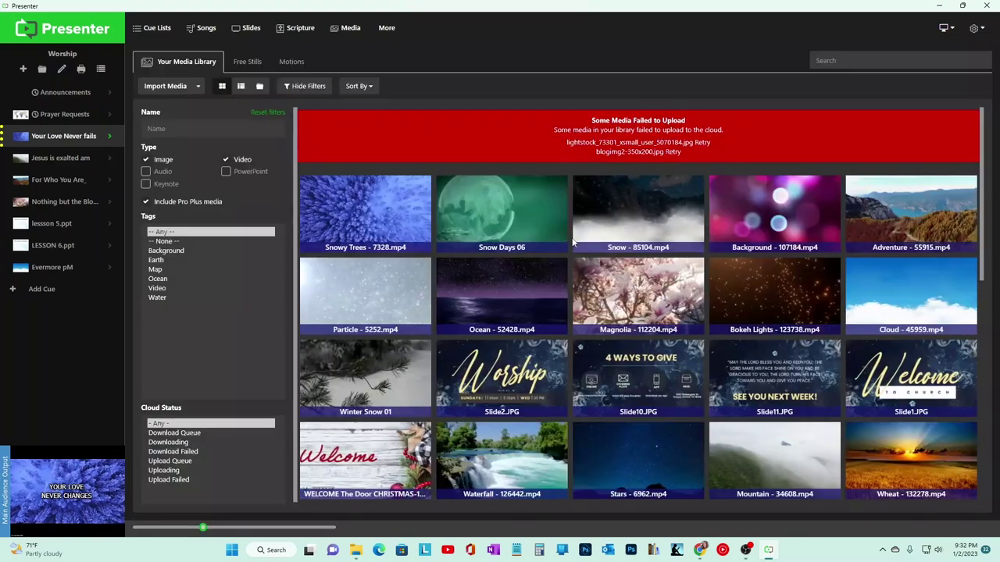
{"action": "left_click", "coordinate": [172, 86]}
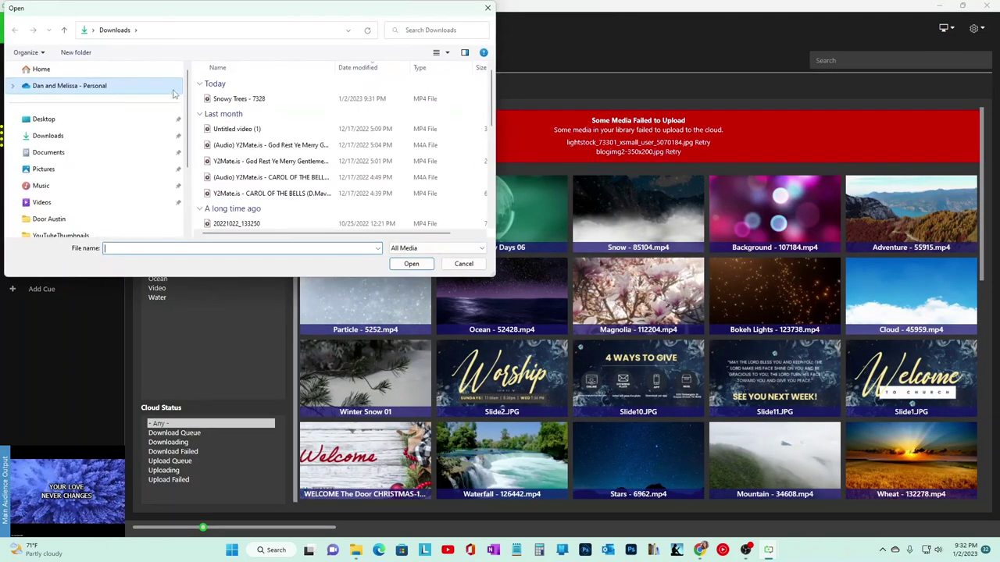
{"action": "left_click", "coordinate": [464, 264]}
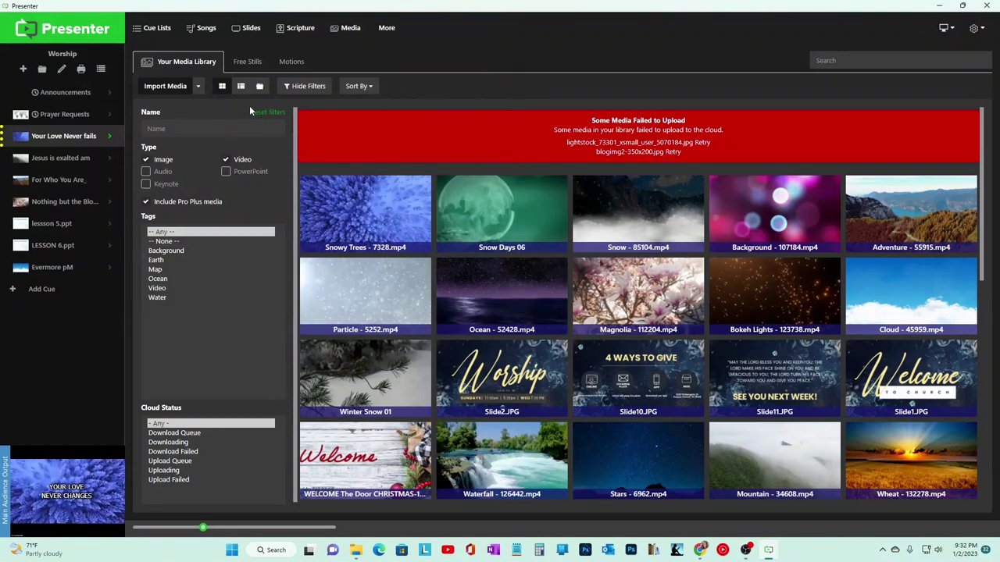
Step: Browse the free stills, motions and templates, previewing the Merry Christmas - Light Banner and Water Baptism with Scriptures templates, and return to the media library
{"action": "left_click", "coordinate": [245, 64]}
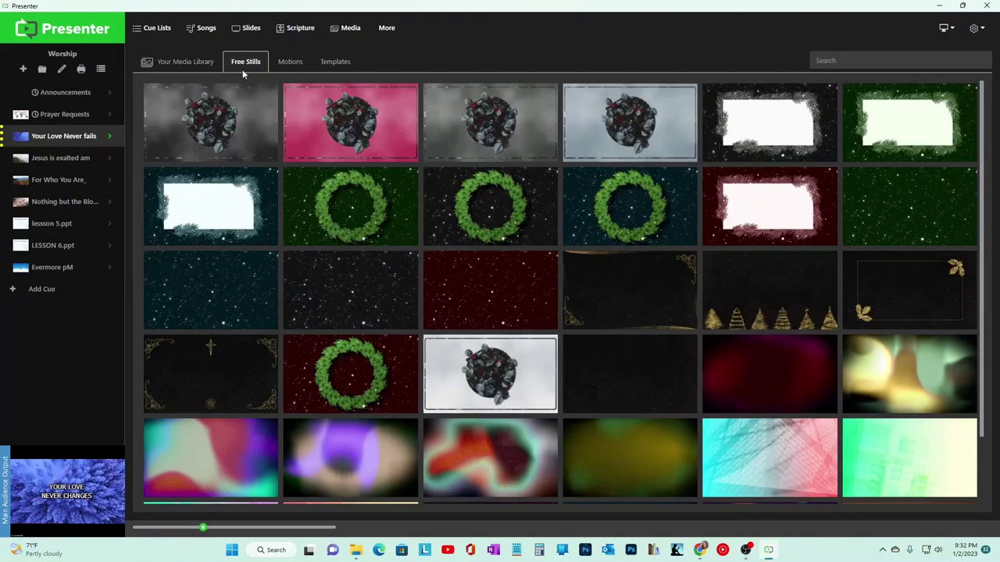
{"action": "left_click", "coordinate": [289, 62]}
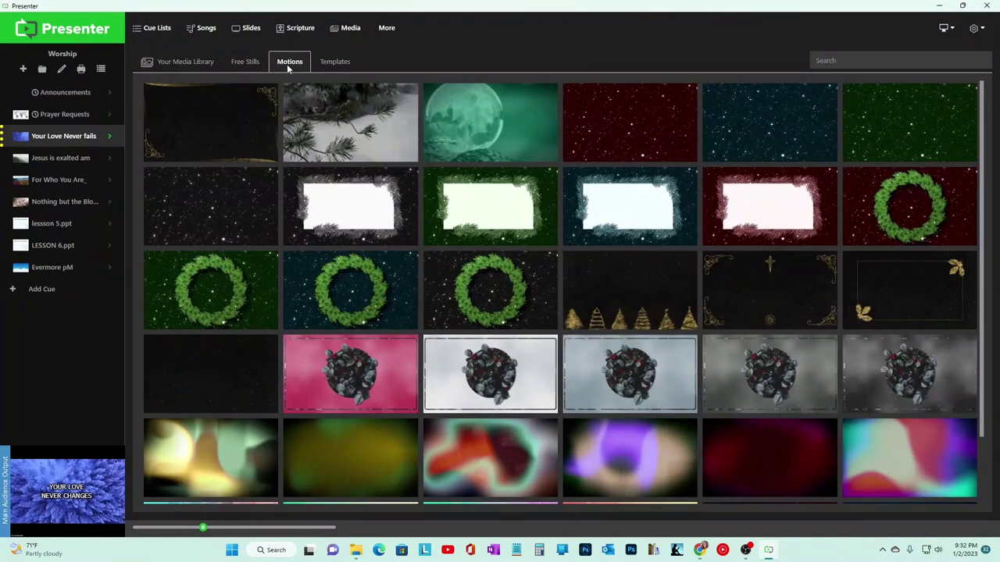
{"action": "left_click", "coordinate": [336, 62]}
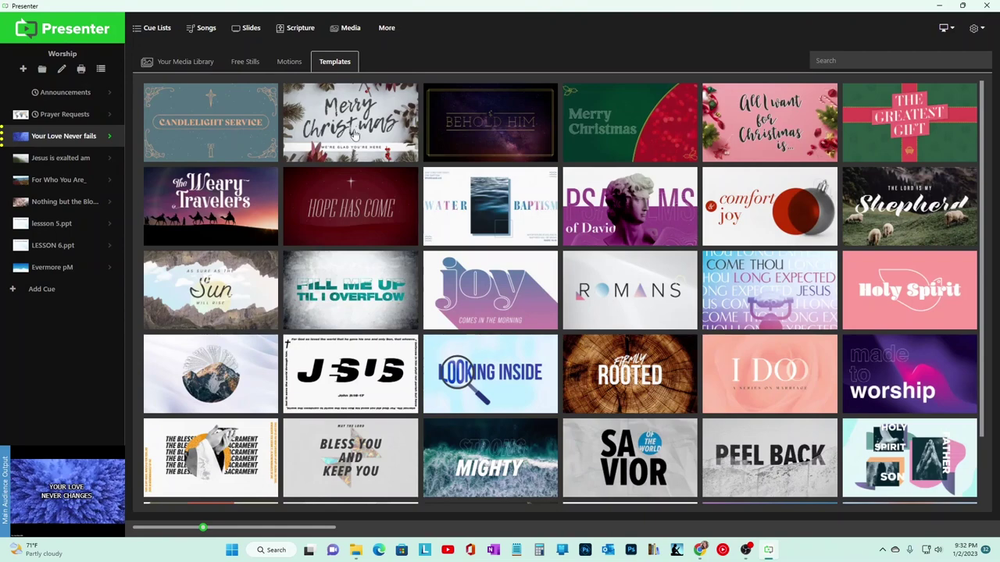
{"action": "left_click", "coordinate": [303, 144]}
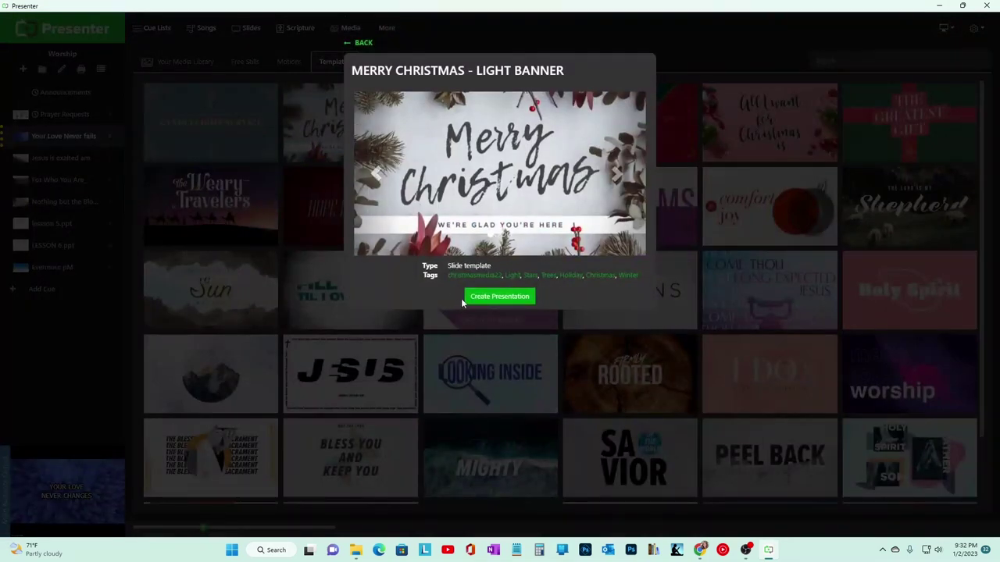
{"action": "left_click", "coordinate": [358, 44]}
{"action": "left_click", "coordinate": [525, 229]}
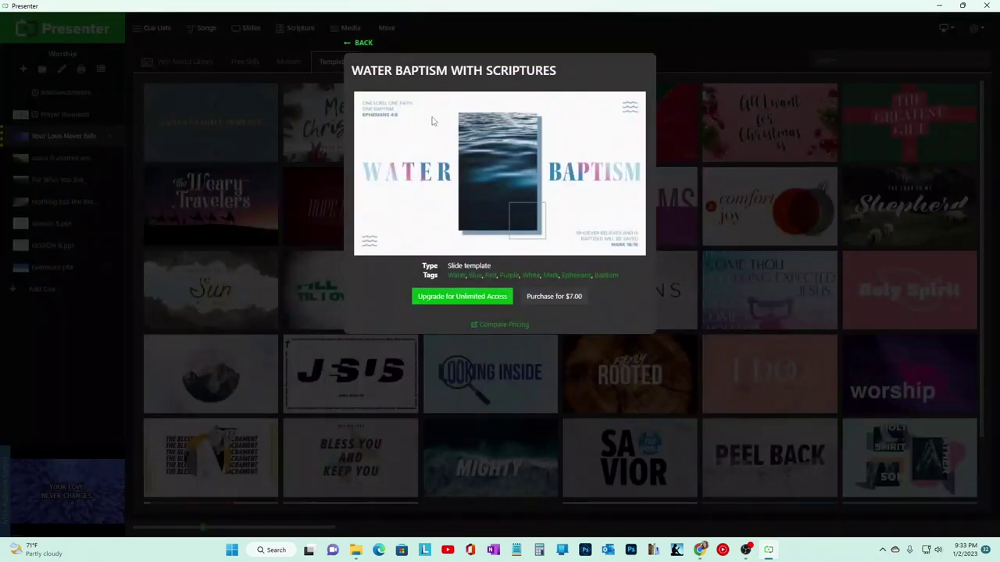
{"action": "left_click", "coordinate": [362, 45]}
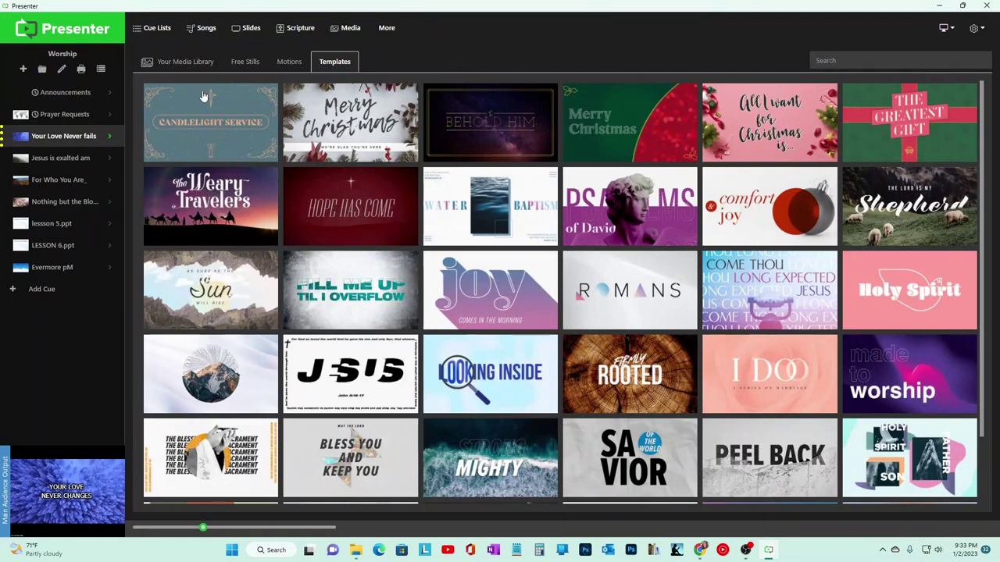
{"action": "left_click", "coordinate": [289, 62]}
{"action": "left_click", "coordinate": [245, 62]}
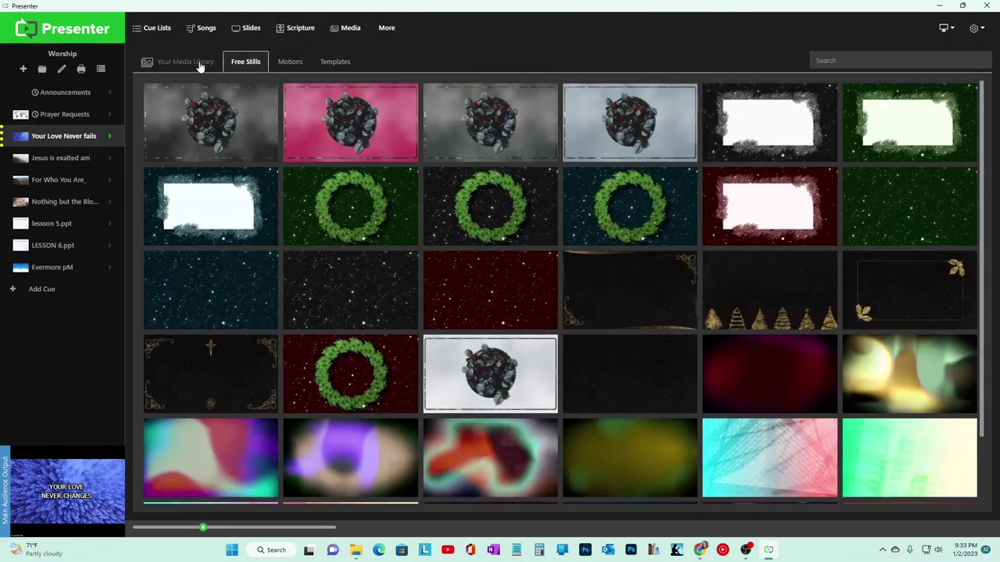
{"action": "left_click", "coordinate": [188, 62]}
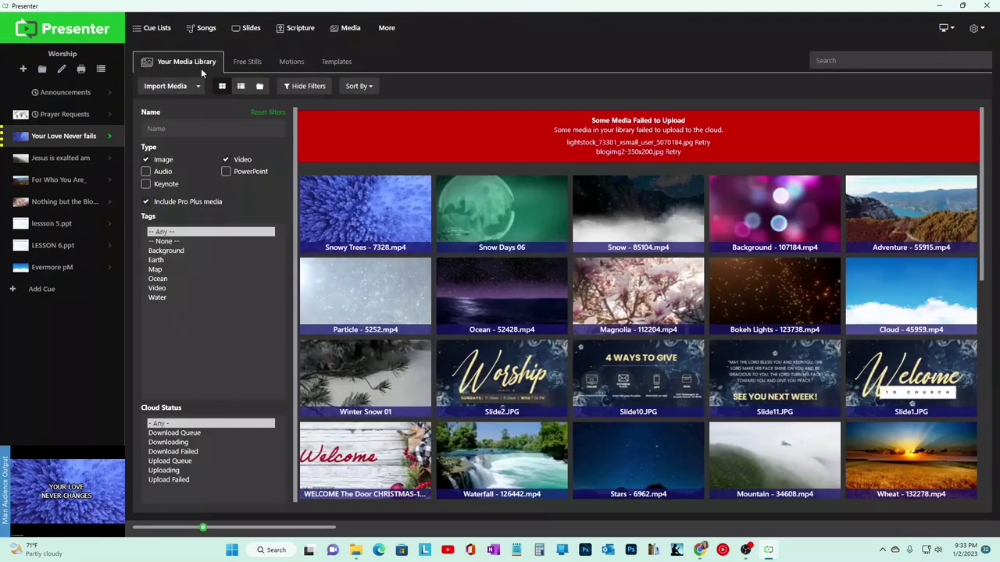
Step: Look through the existing songs and create a new song named Test Song
{"action": "left_click", "coordinate": [206, 29]}
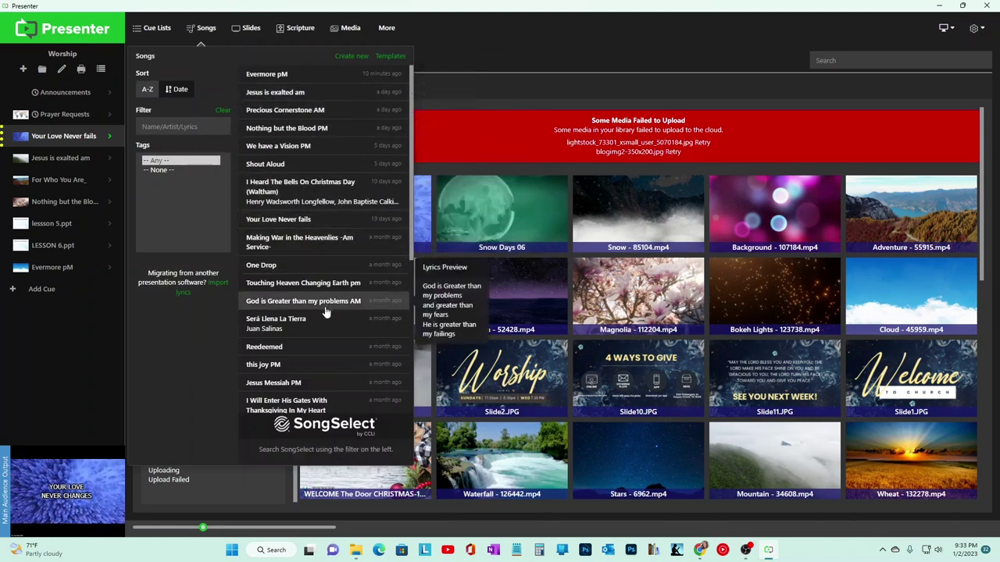
{"action": "scroll", "coordinate": [328, 328], "scroll_direction": "down", "scroll_amount": 5}
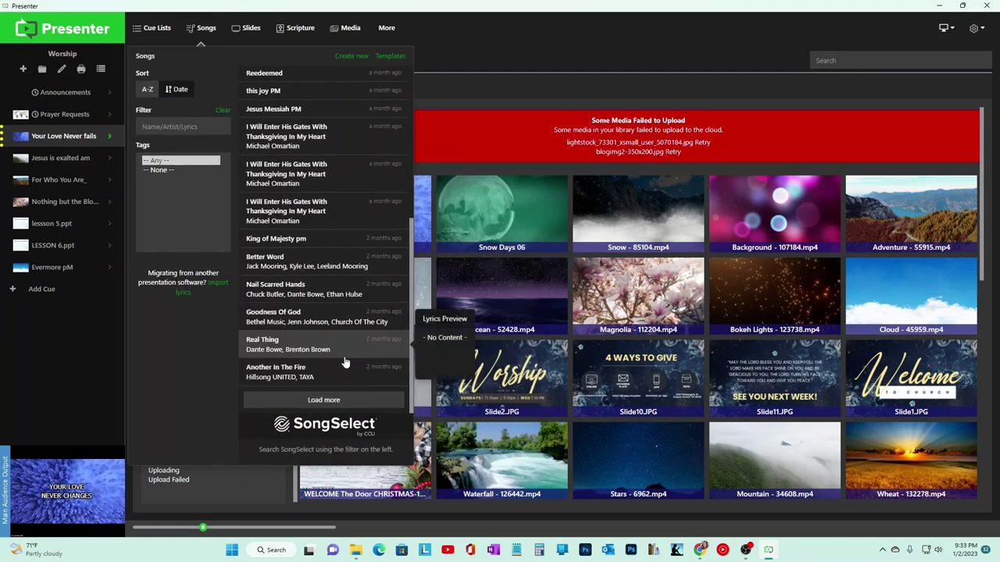
{"action": "scroll", "coordinate": [345, 363], "scroll_direction": "up", "scroll_amount": 5}
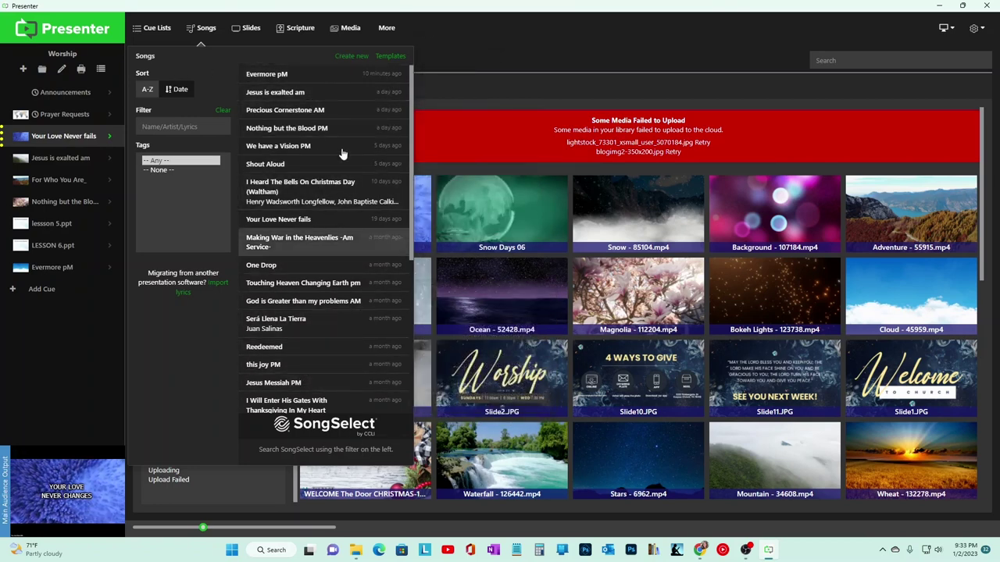
{"action": "left_click", "coordinate": [346, 57]}
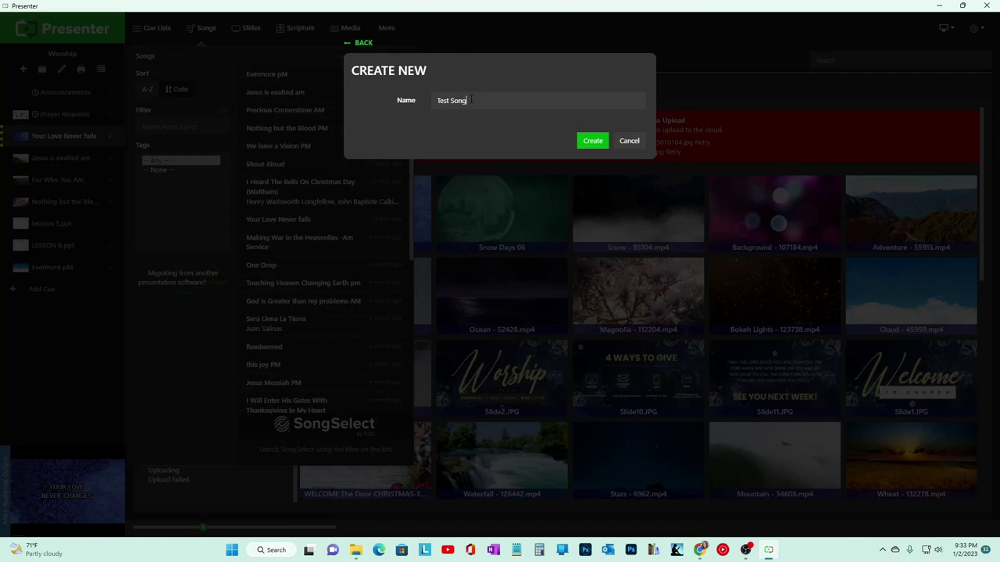
{"action": "left_click", "coordinate": [592, 140]}
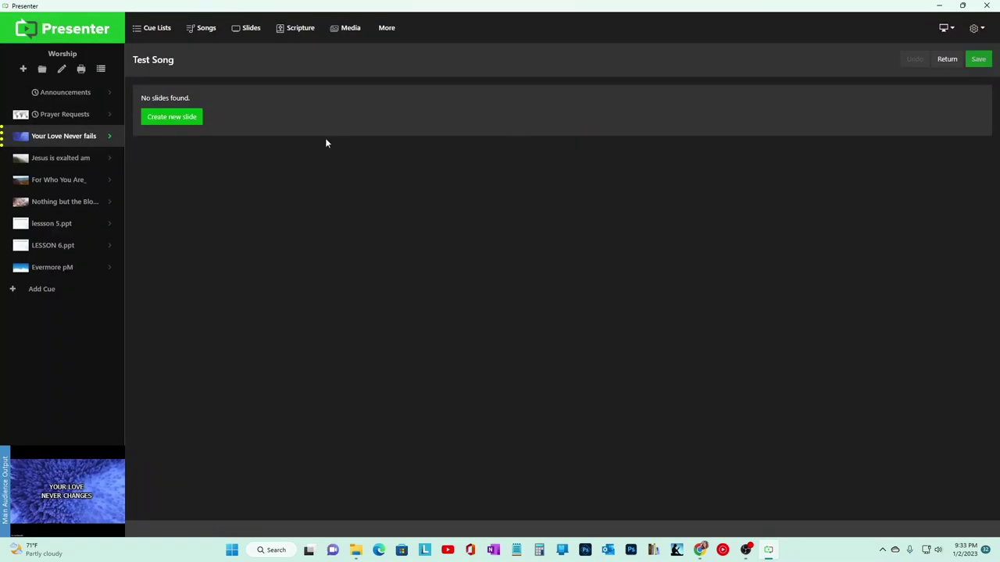
Step: Create the song's first slide with the text Slide 1 and apply the Trendy Line template
{"action": "left_click", "coordinate": [168, 118]}
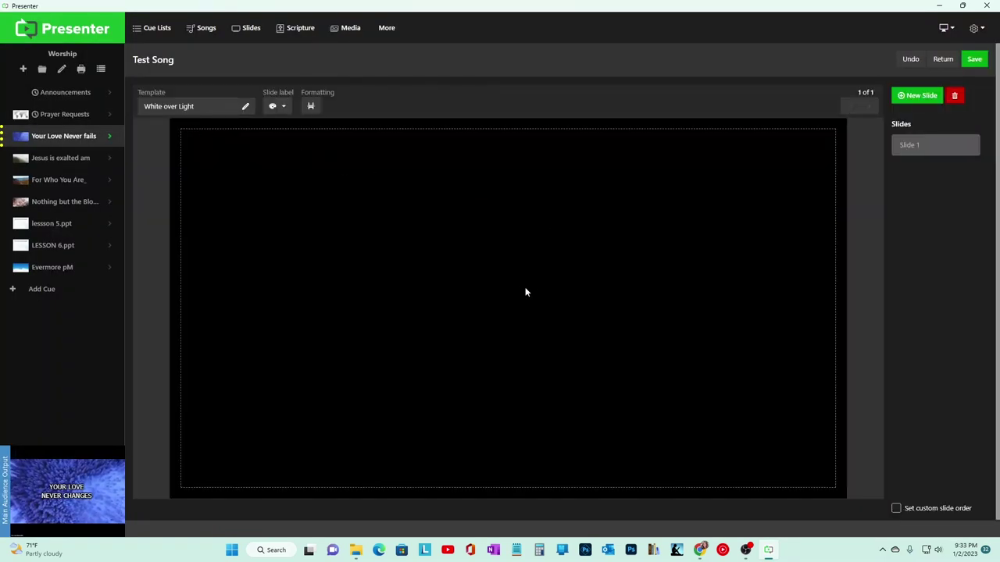
{"action": "type", "text": "SLIDE 1"}
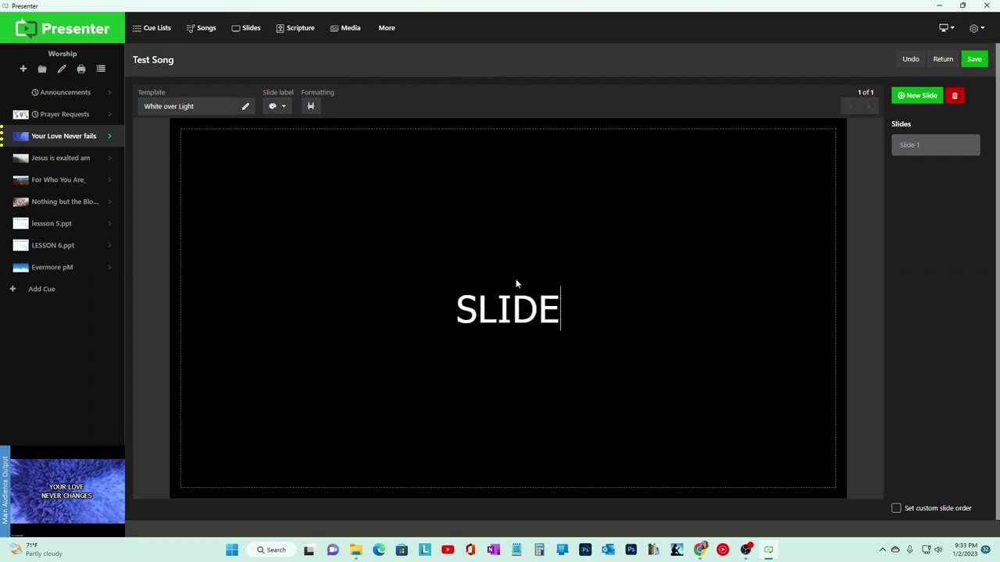
{"action": "left_click", "coordinate": [192, 107]}
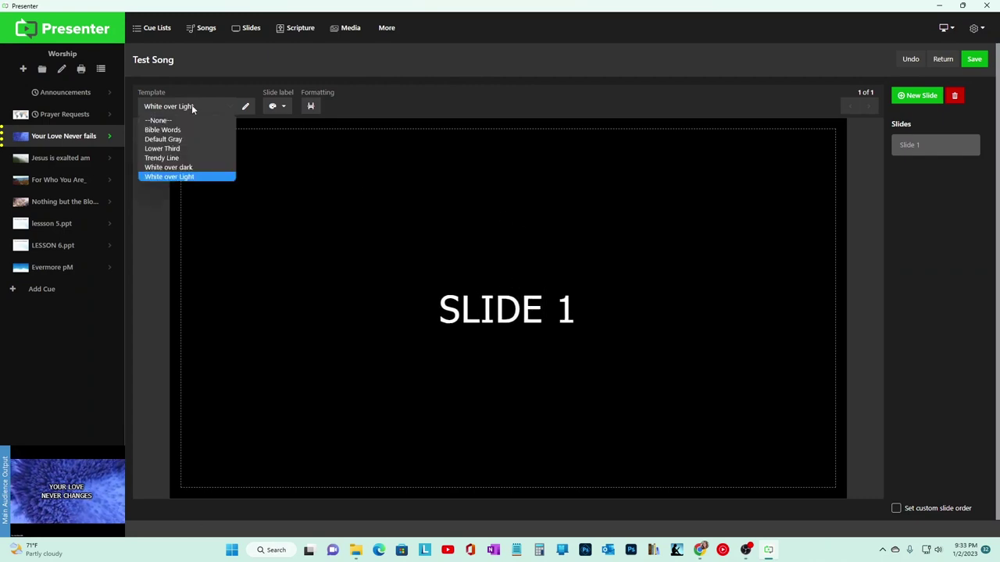
{"action": "left_click", "coordinate": [175, 159]}
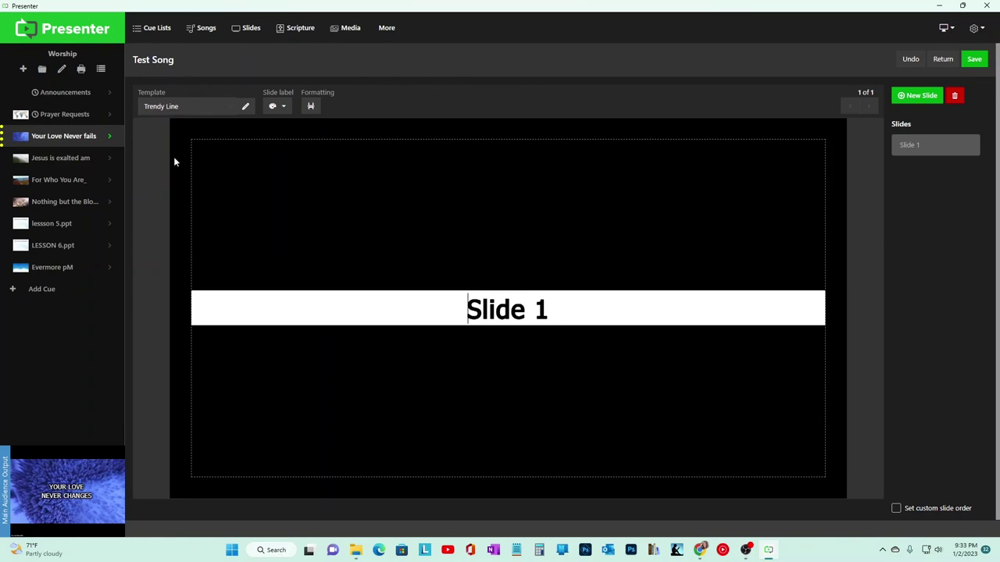
Step: Add two more slides reading Slide 2 and Slide 4, and save Test Song
{"action": "left_click", "coordinate": [918, 96]}
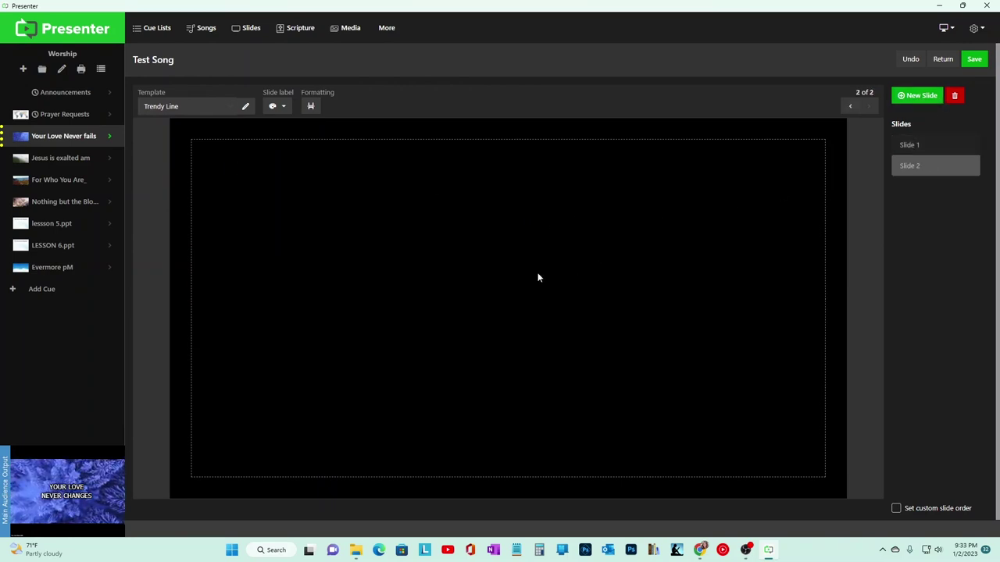
{"action": "type", "text": "Slide 2"}
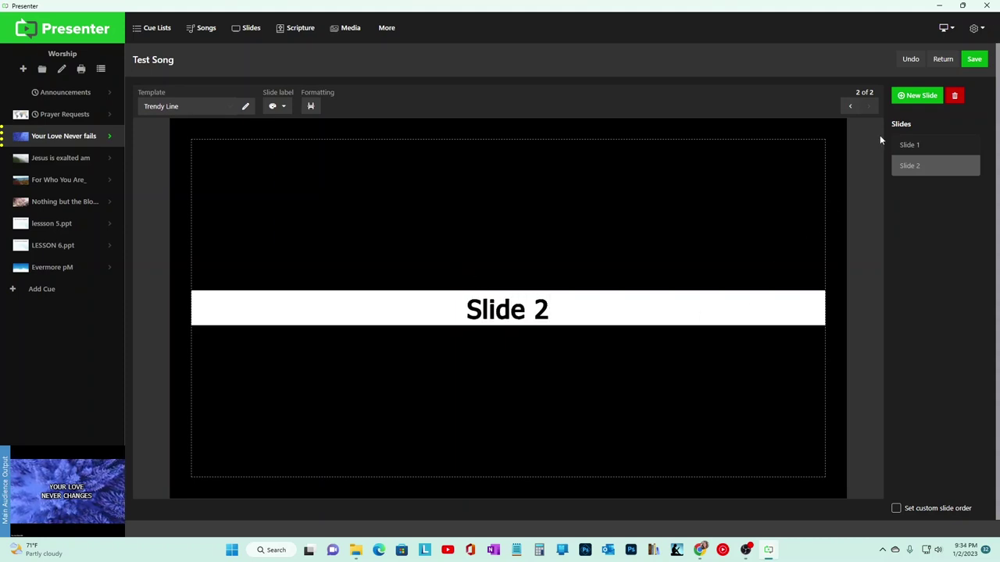
{"action": "left_click", "coordinate": [919, 95]}
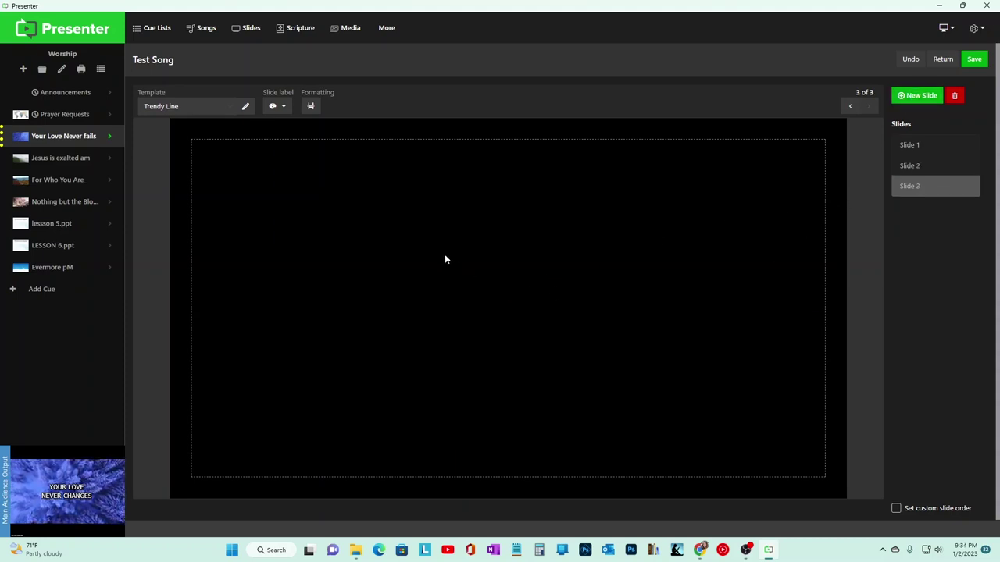
{"action": "type", "text": "Slidde"}
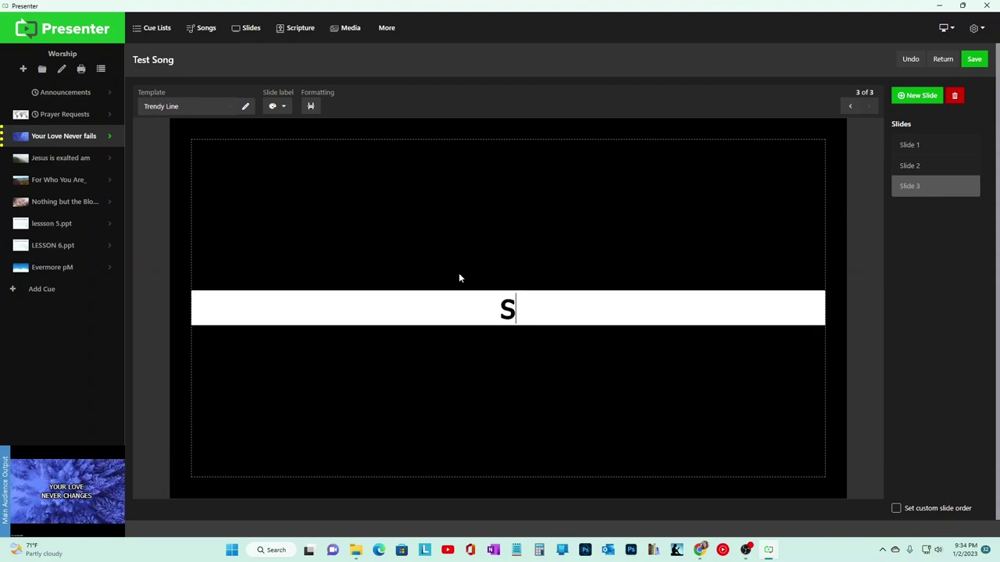
{"action": "key", "text": "BackSpace"}
{"action": "key", "text": "BackSpace"}
{"action": "key", "text": "BackSpace"}
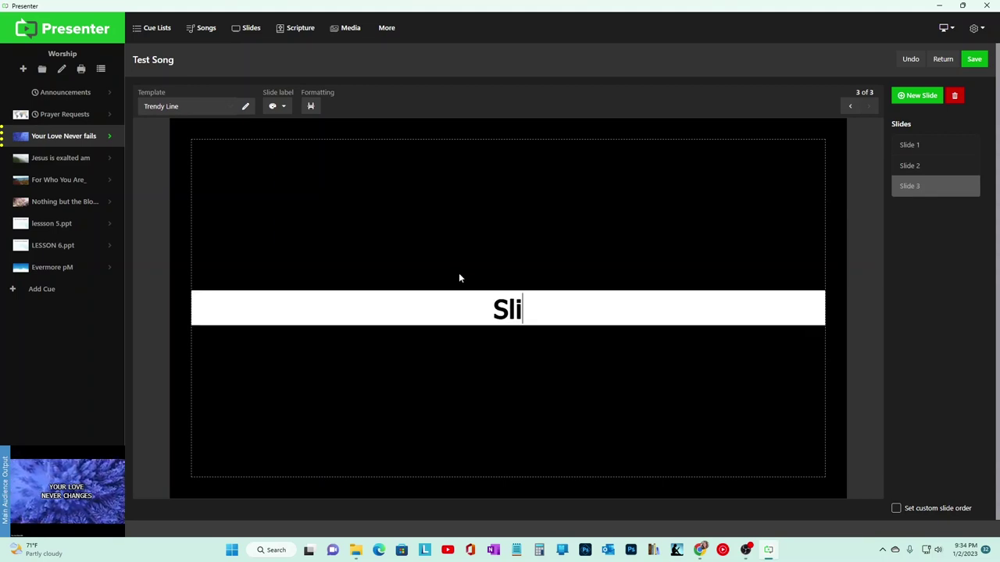
{"action": "type", "text": "de 4"}
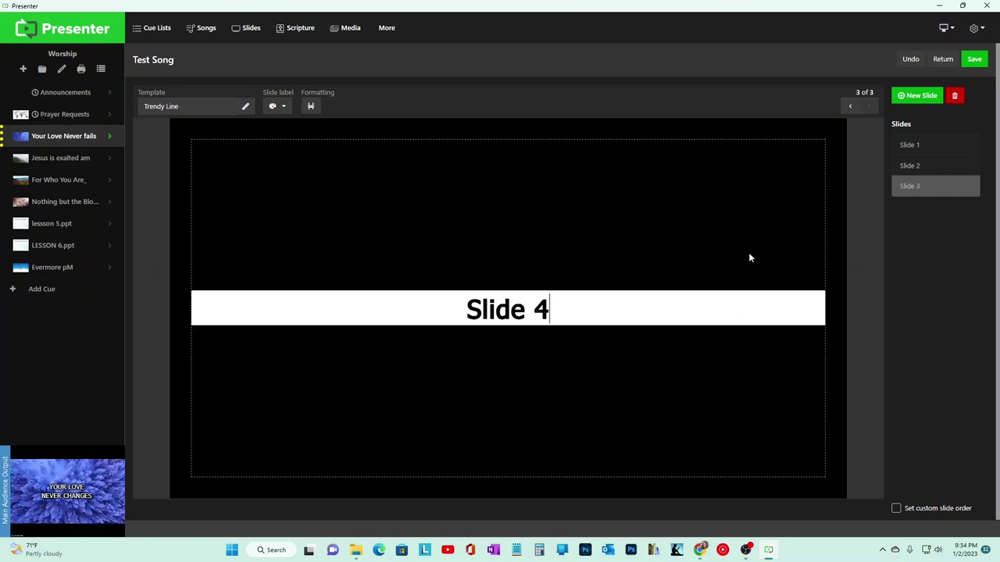
{"action": "left_click", "coordinate": [975, 59]}
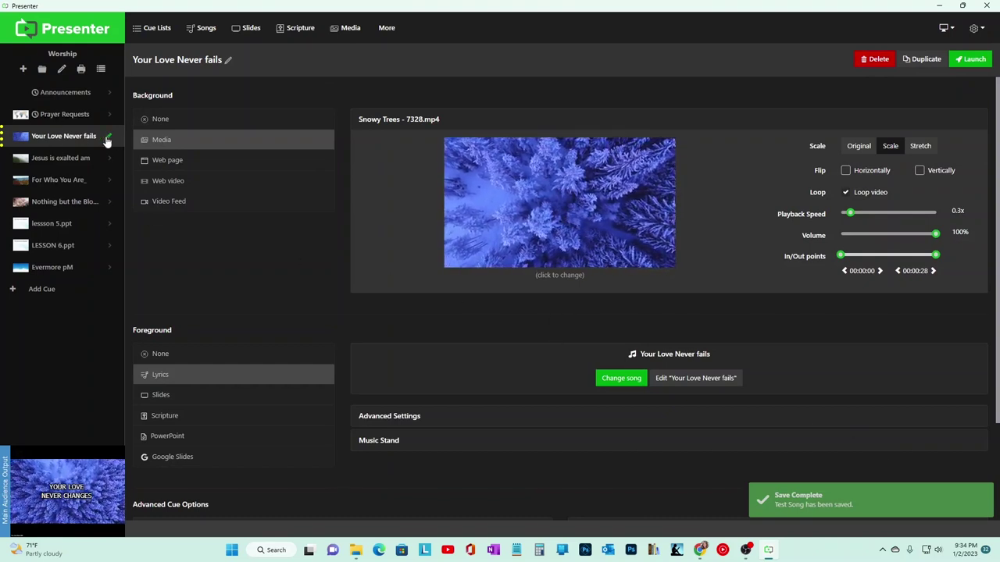
Step: Replace the lyrics of the Your Love Never fails cue with Test Song and launch the cue
{"action": "left_click", "coordinate": [621, 378]}
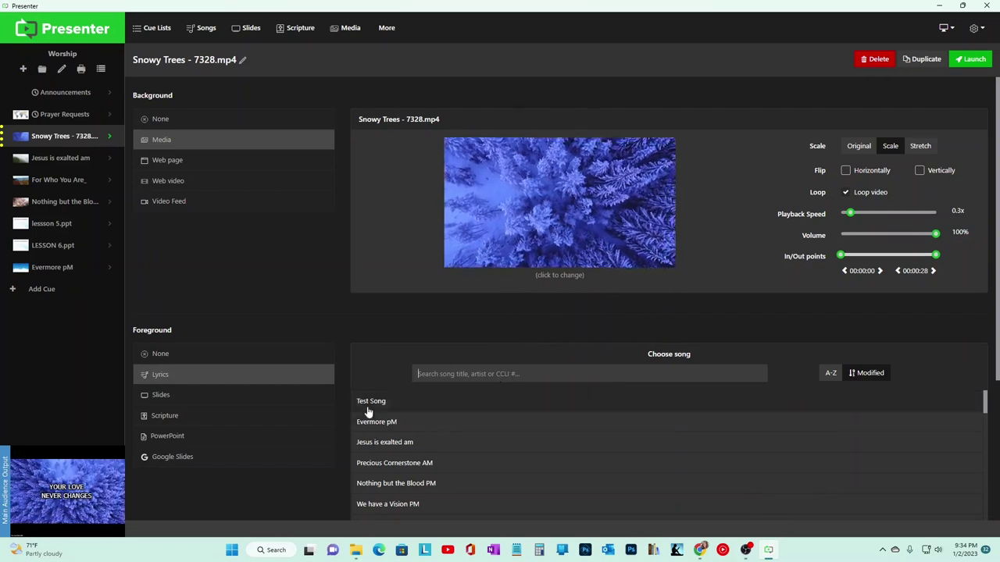
{"action": "left_click", "coordinate": [465, 402]}
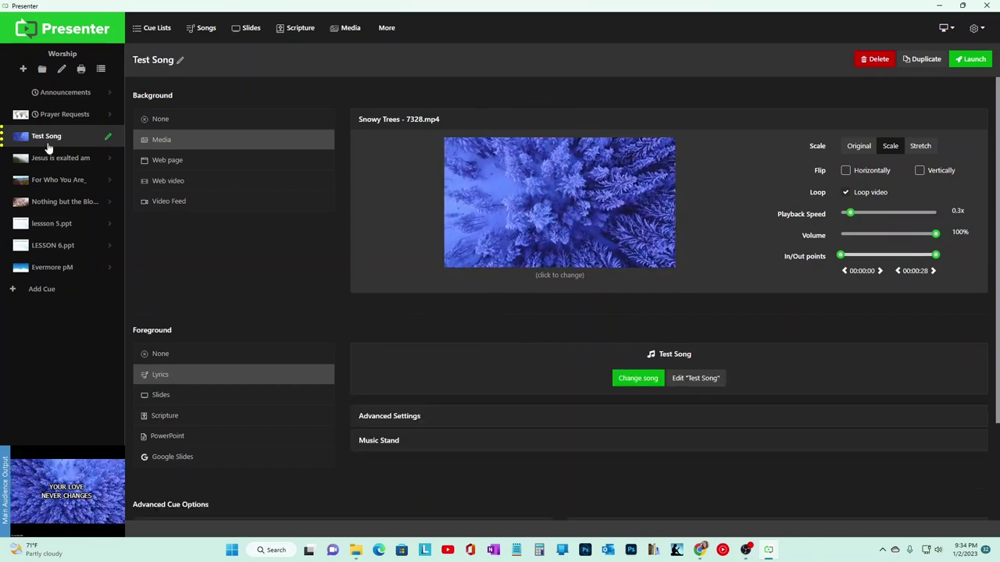
{"action": "left_click", "coordinate": [971, 59]}
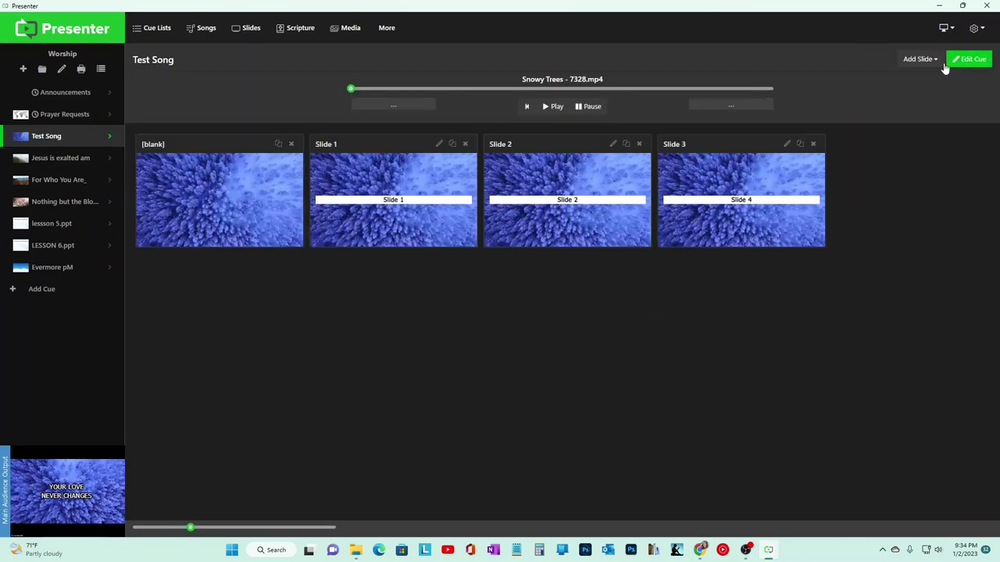
Step: Present the three Test Song lyric slides in order over the Snowy Trees background
{"action": "left_click", "coordinate": [429, 222]}
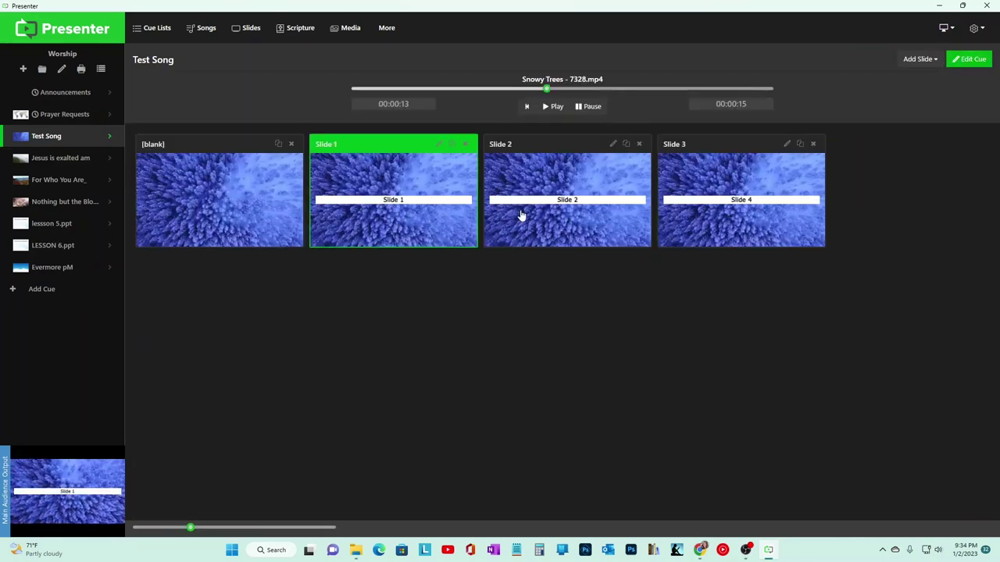
{"action": "left_click", "coordinate": [577, 218]}
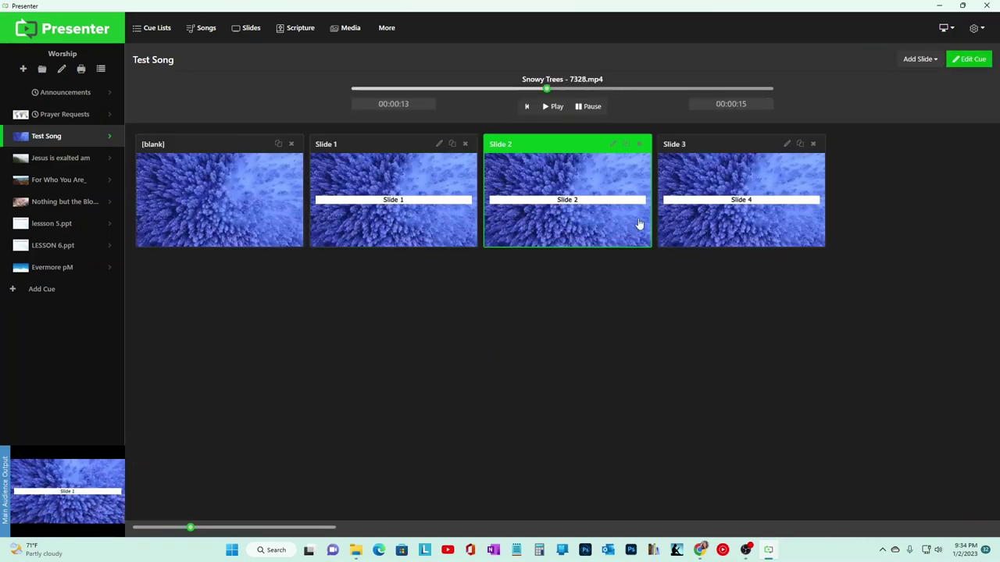
{"action": "left_click", "coordinate": [740, 220]}
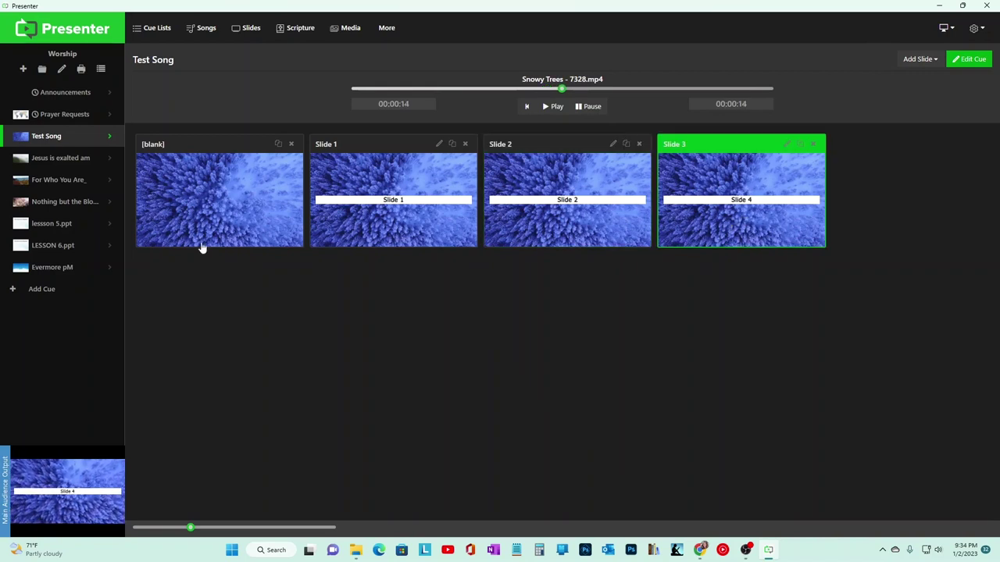